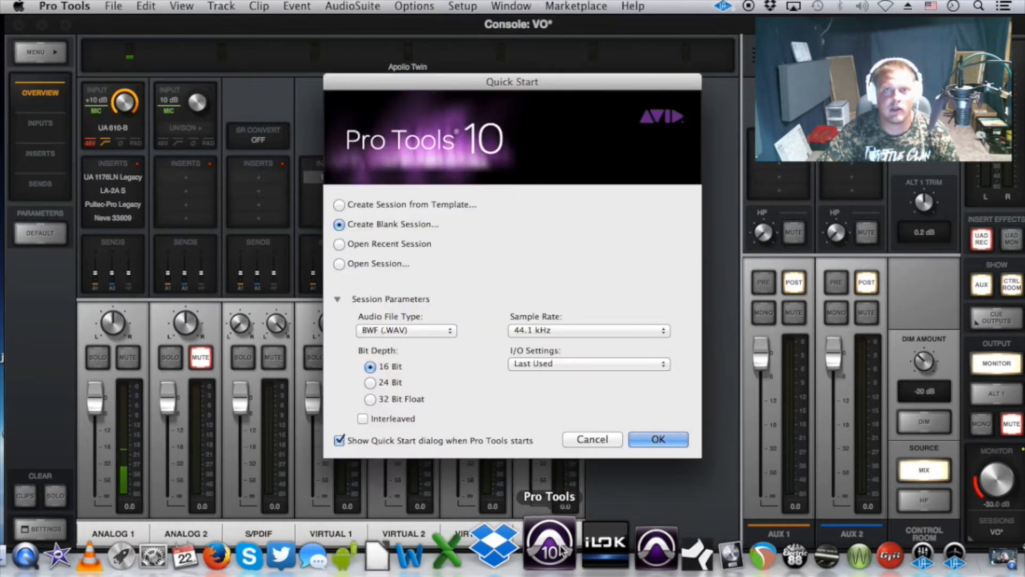
Dismiss the Quick Start dialog and bring up the New Session settings instead
{"action": "left_click", "coordinate": [594, 439]}
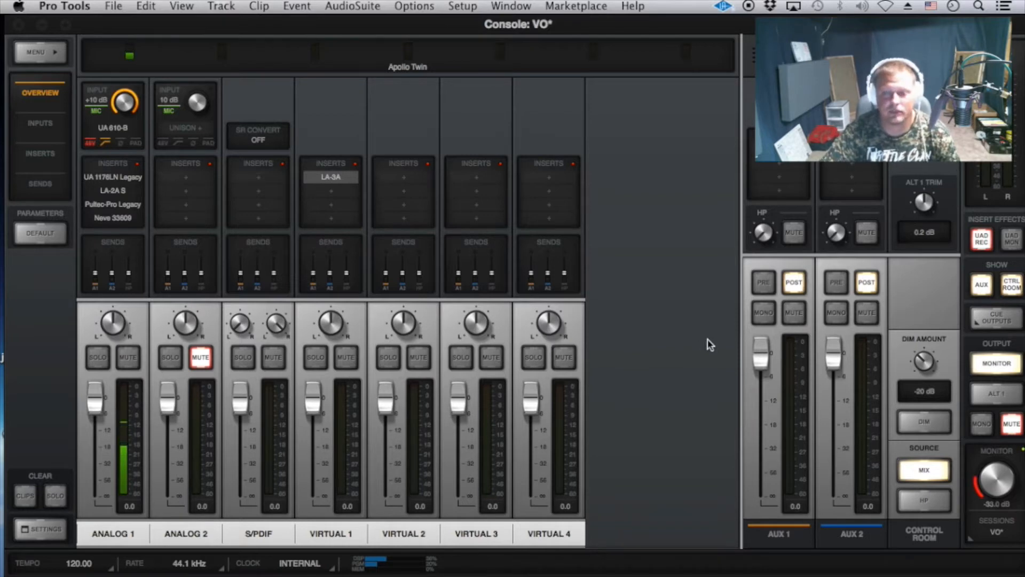
{"action": "mouse_move", "coordinate": [401, 574]}
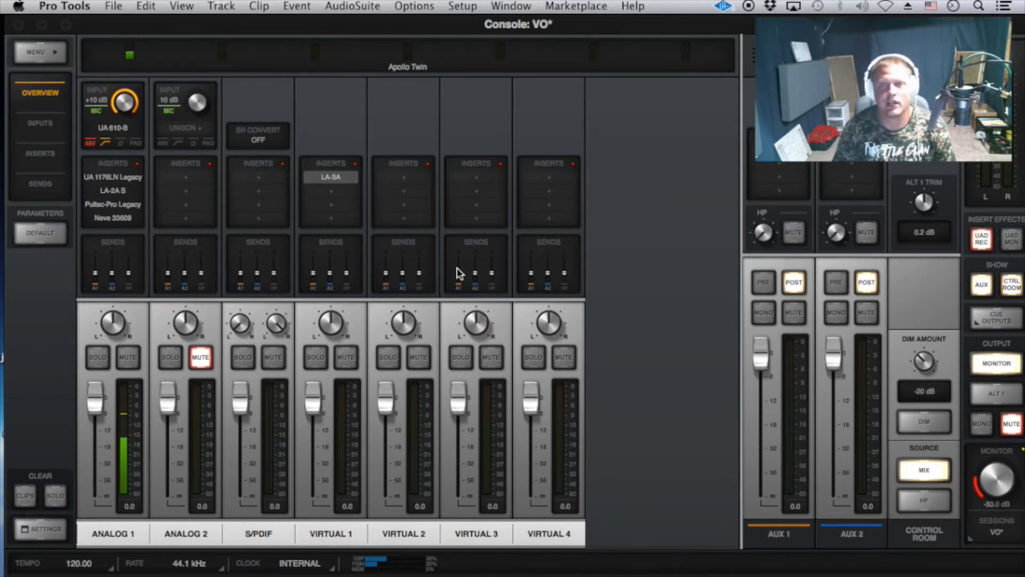
{"action": "mouse_move", "coordinate": [554, 573]}
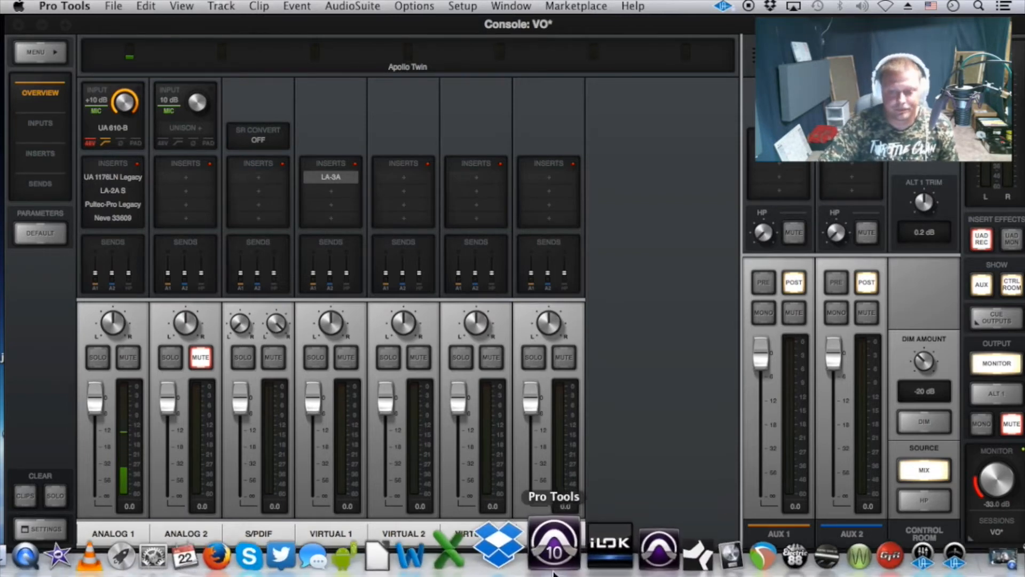
{"action": "left_click", "coordinate": [110, 7]}
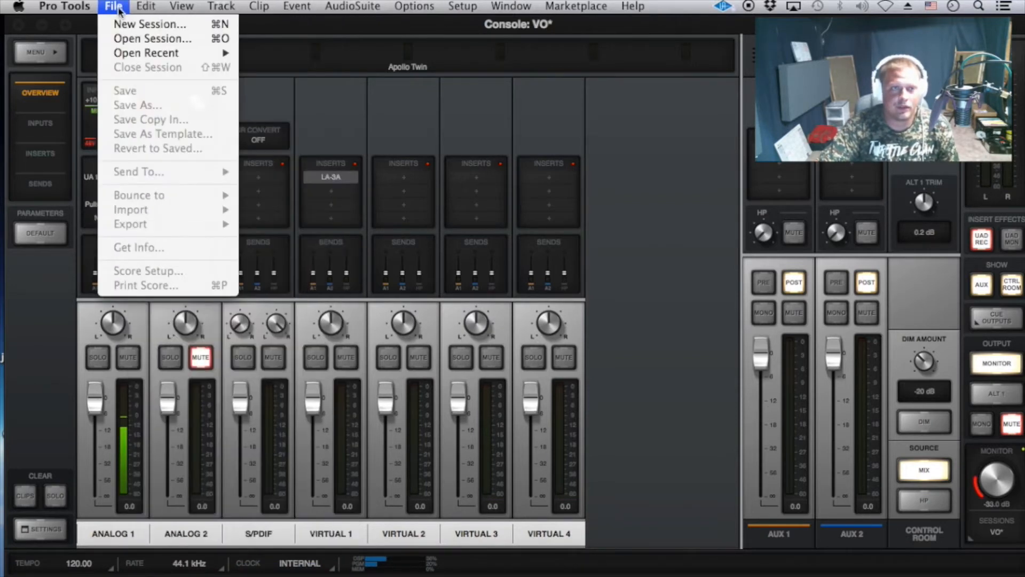
{"action": "left_click", "coordinate": [123, 24]}
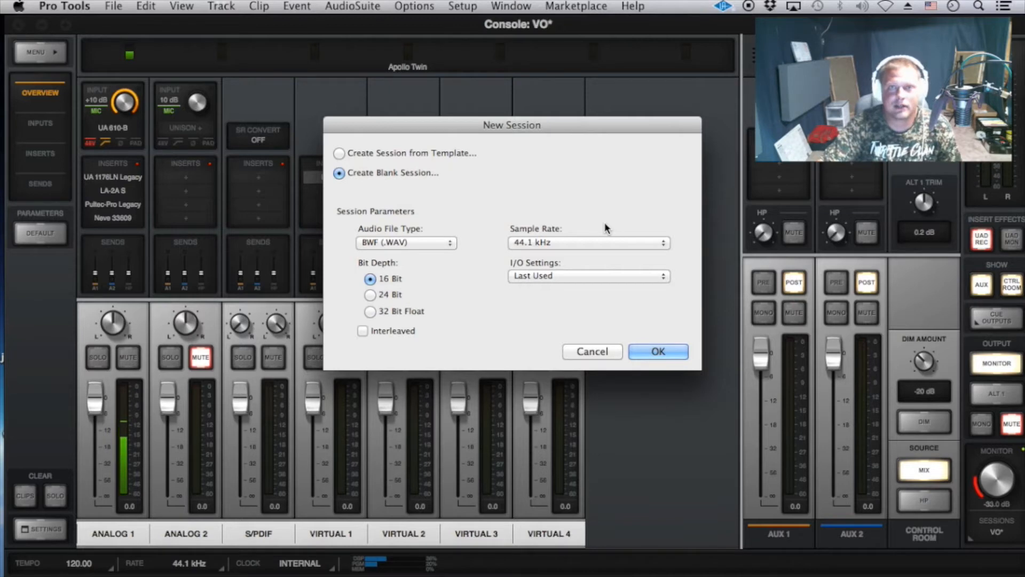
Set the blank session's I/O settings to Stereo Mix
{"action": "left_click", "coordinate": [532, 277]}
{"action": "left_click", "coordinate": [539, 290]}
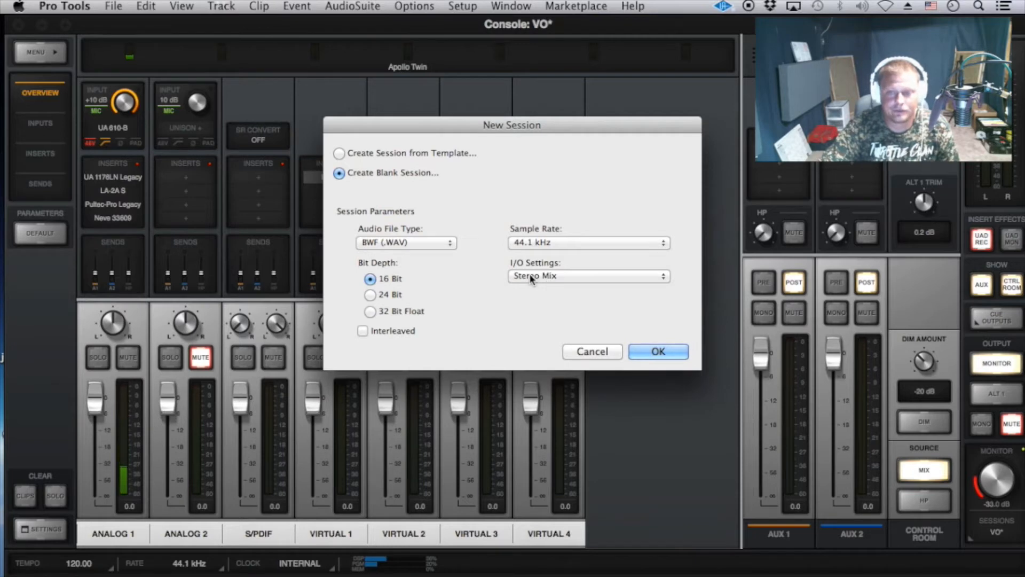
{"action": "left_click", "coordinate": [531, 276]}
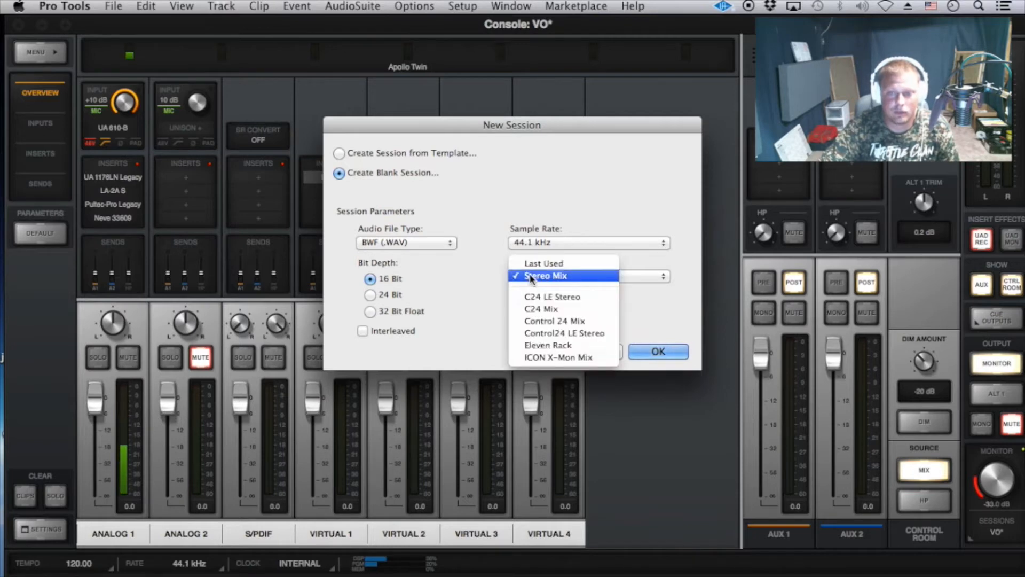
{"action": "left_click", "coordinate": [574, 268]}
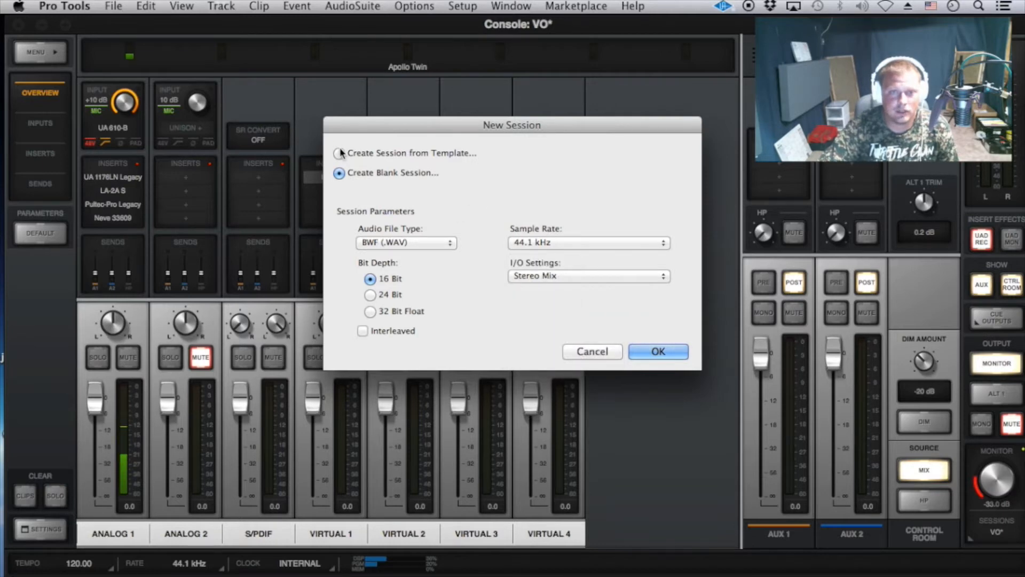
Try basing the session on a template from the Record+Mix category, selecting 32+EQ+Dyn+FX Returns
{"action": "left_click", "coordinate": [338, 153]}
{"action": "left_click", "coordinate": [580, 155]}
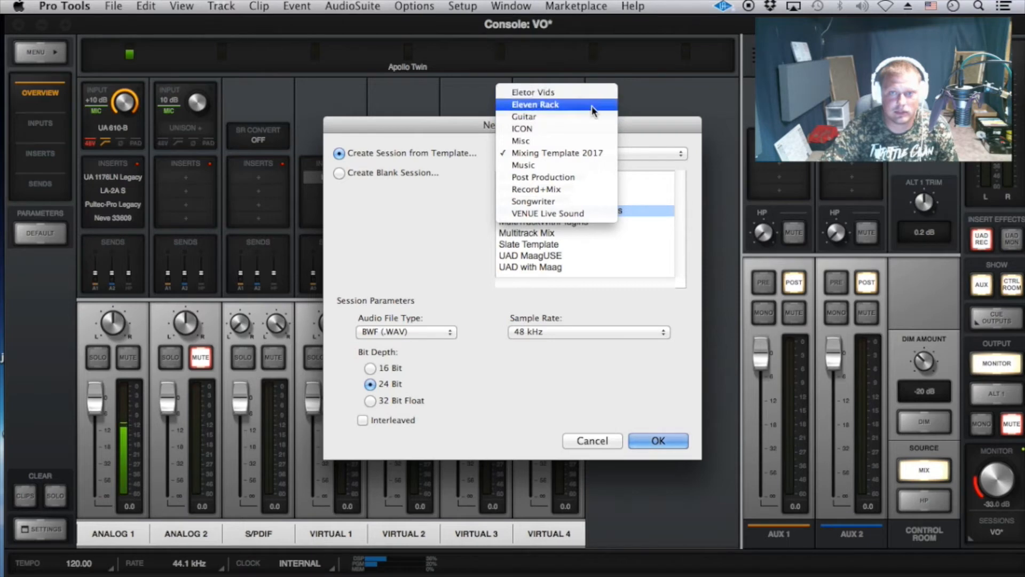
{"action": "left_click", "coordinate": [567, 188]}
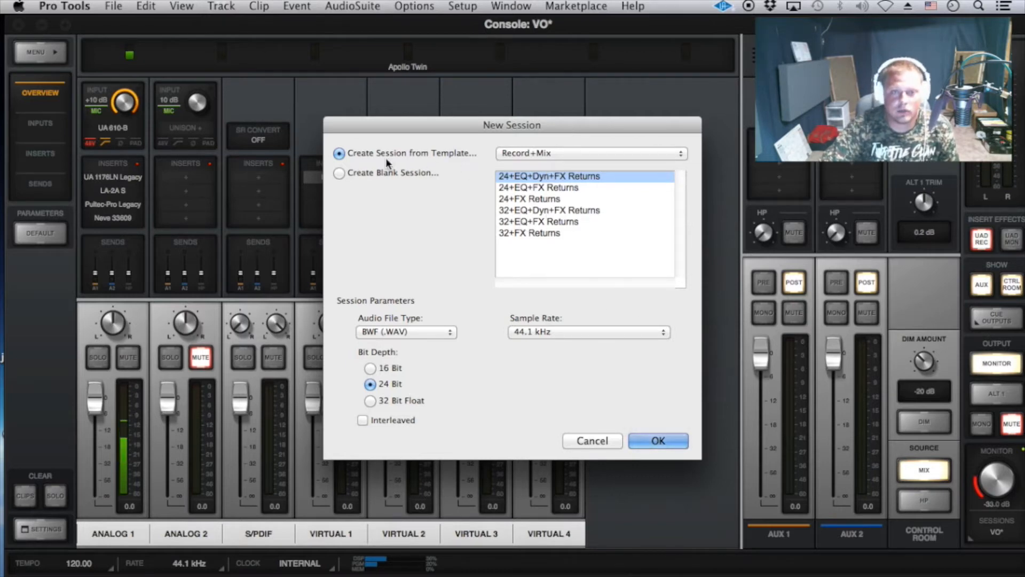
{"action": "left_click", "coordinate": [386, 174]}
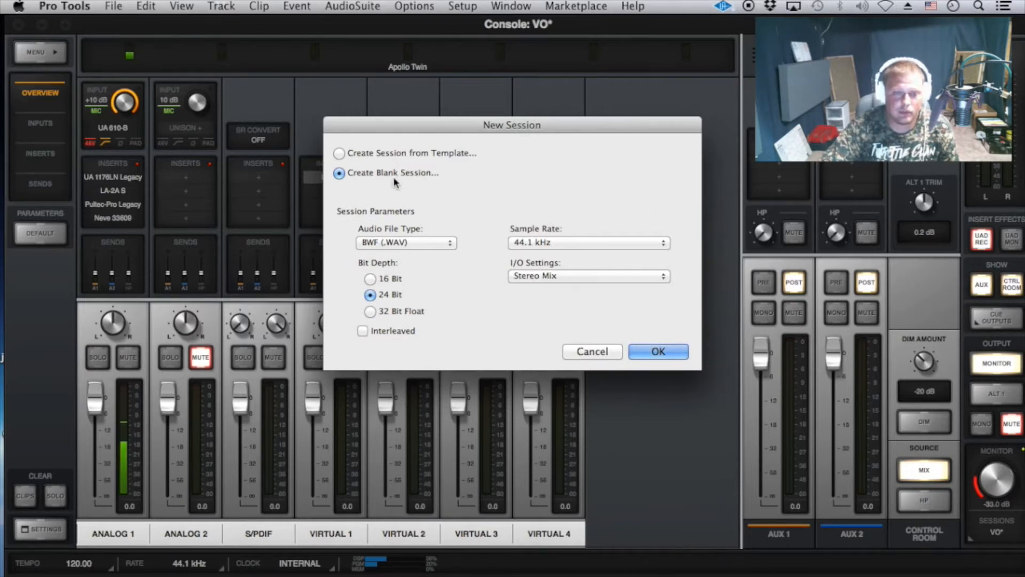
{"action": "left_click", "coordinate": [404, 150]}
{"action": "left_click", "coordinate": [543, 210]}
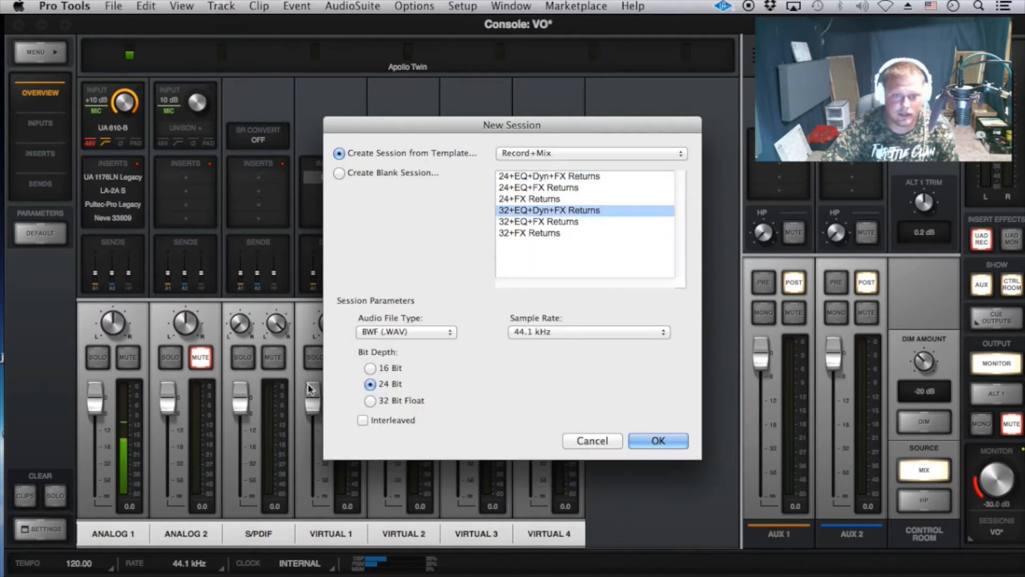
Set the session's bit depth to 16 Bit and switch back to creating a blank session
{"action": "left_click", "coordinate": [370, 368]}
{"action": "left_click", "coordinate": [522, 332]}
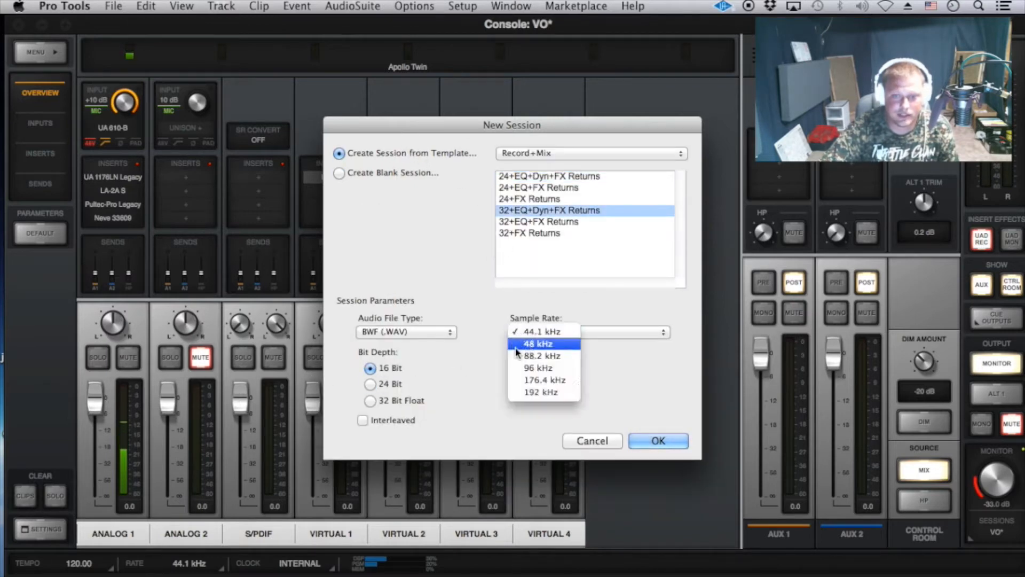
{"action": "left_click", "coordinate": [474, 349]}
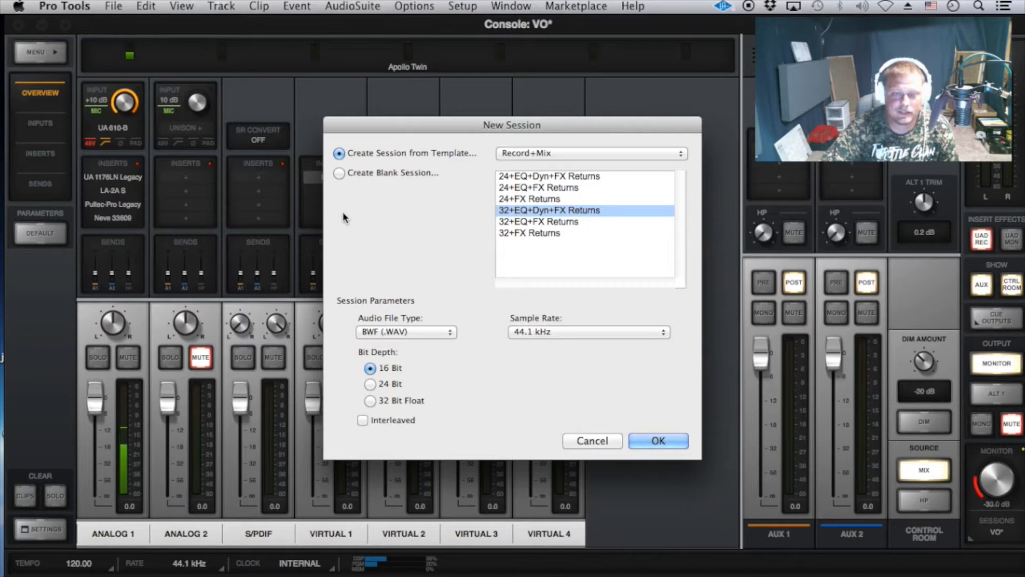
{"action": "left_click", "coordinate": [339, 173]}
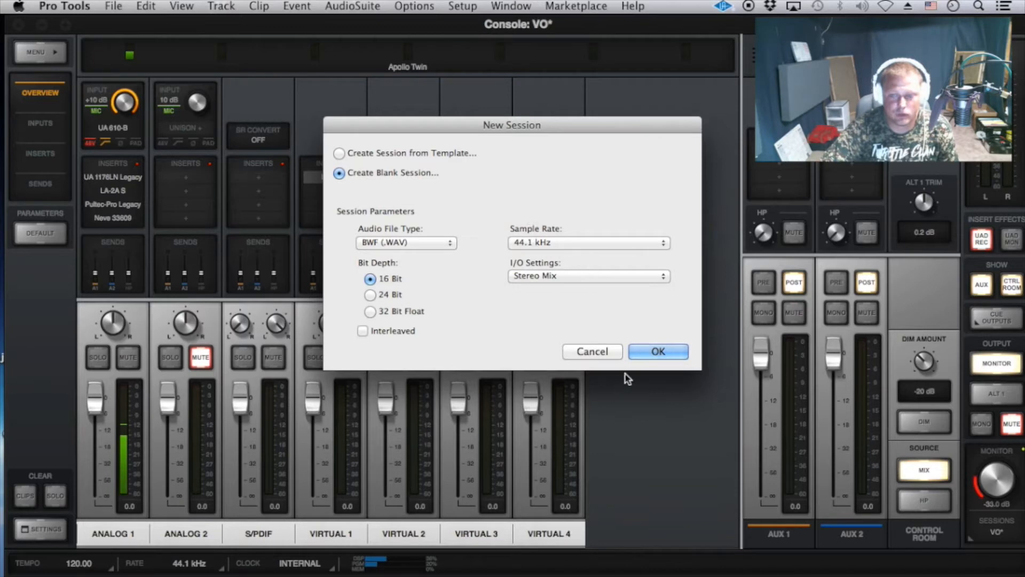
Create the blank session and save it as hgdhgdfy in the Youtubes folder
{"action": "left_click", "coordinate": [664, 351]}
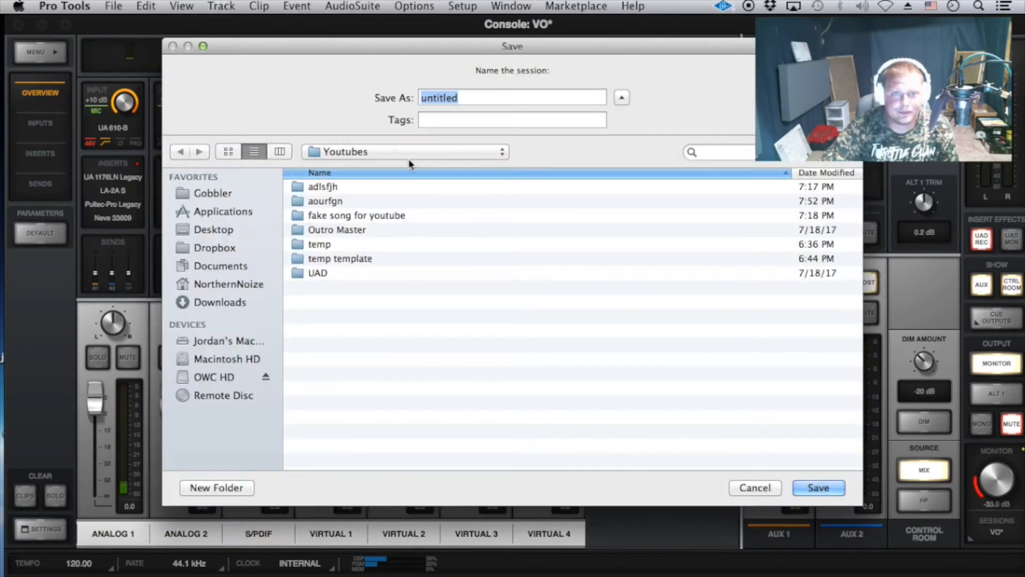
{"action": "type", "text": "hgdhgdfy"}
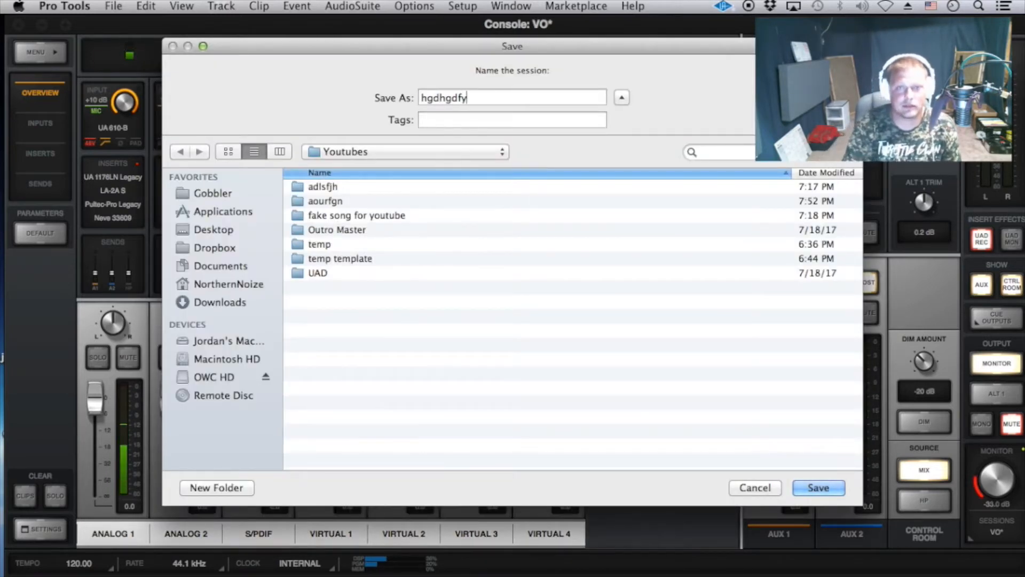
{"action": "left_click", "coordinate": [829, 488]}
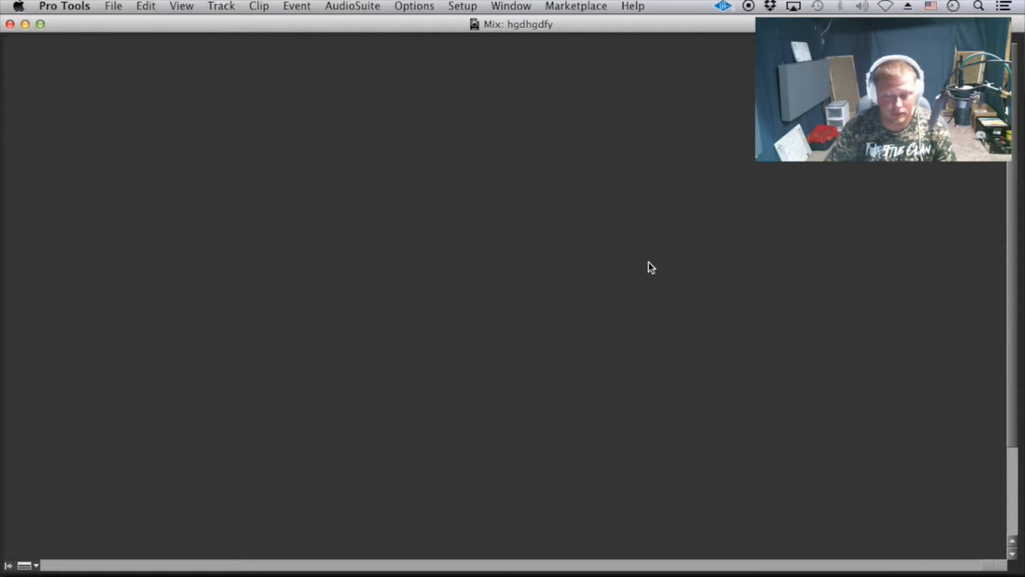
Specify 12 new mono audio tracks plus a second entry for one stereo master fader
{"action": "key", "text": "super+shift+n"}
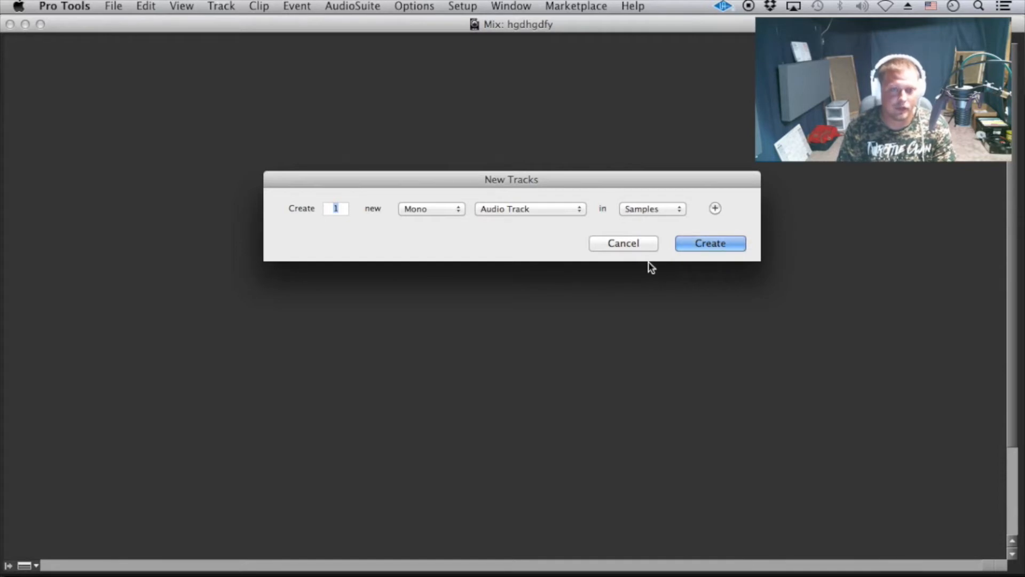
{"action": "type", "text": "12"}
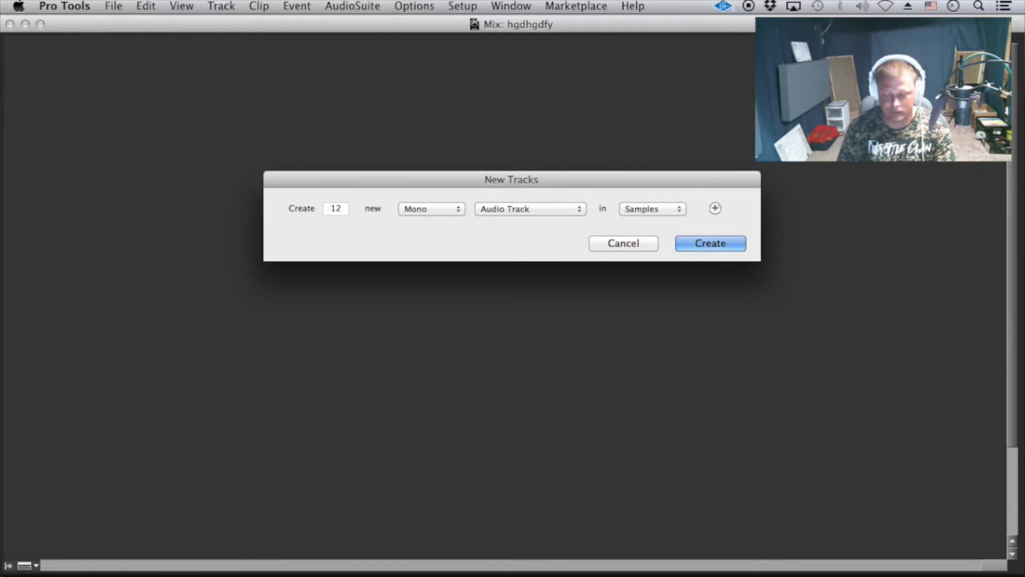
{"action": "key", "text": "super+plus"}
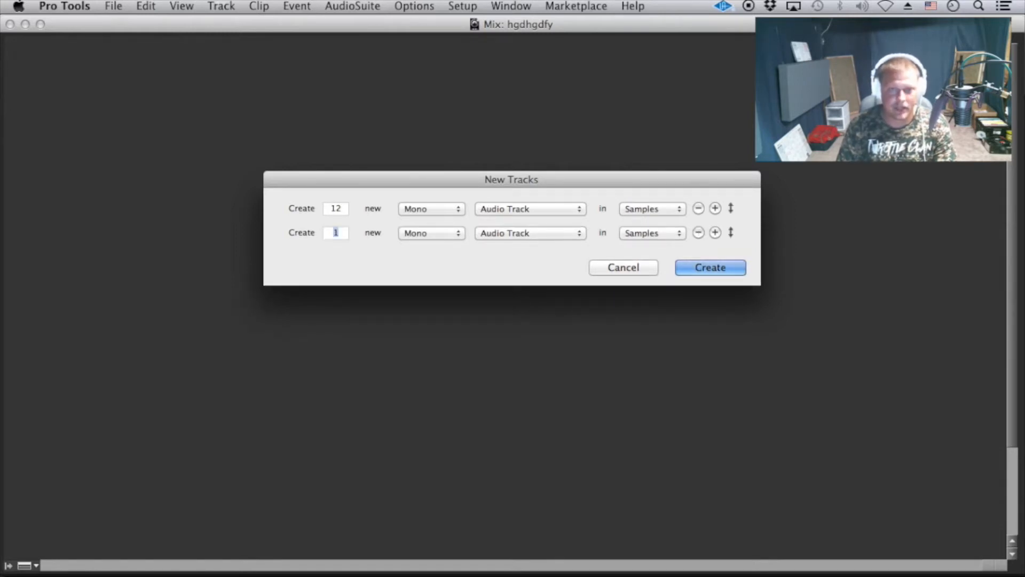
{"action": "key", "text": "super+Right"}
{"action": "key", "text": "super+Down"}
{"action": "key", "text": "super+Down"}
Add a third new-track entry for 8 stereo aux inputs
{"action": "key", "text": "super+plus"}
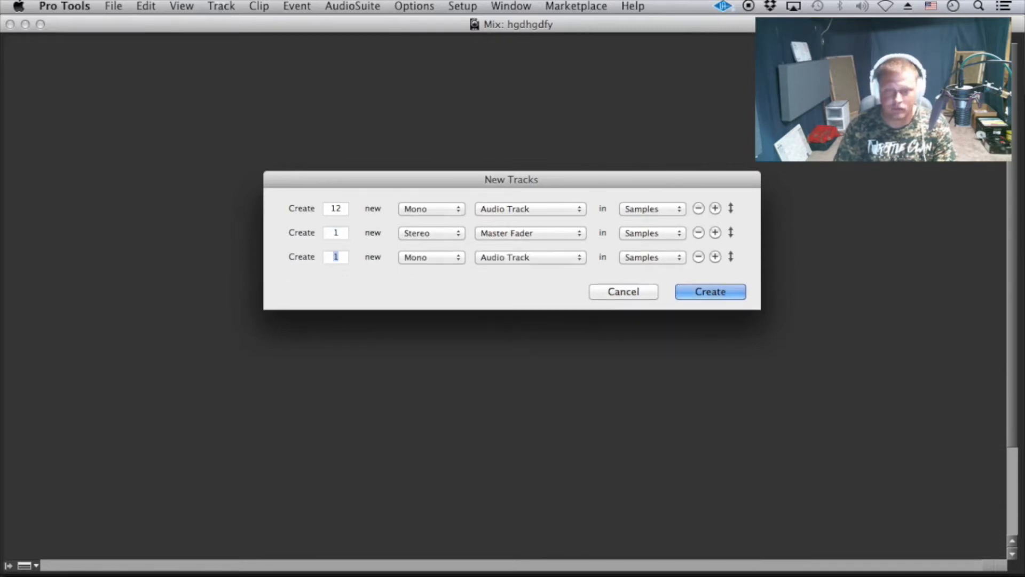
{"action": "type", "text": "-"}
{"action": "key", "text": "F12"}
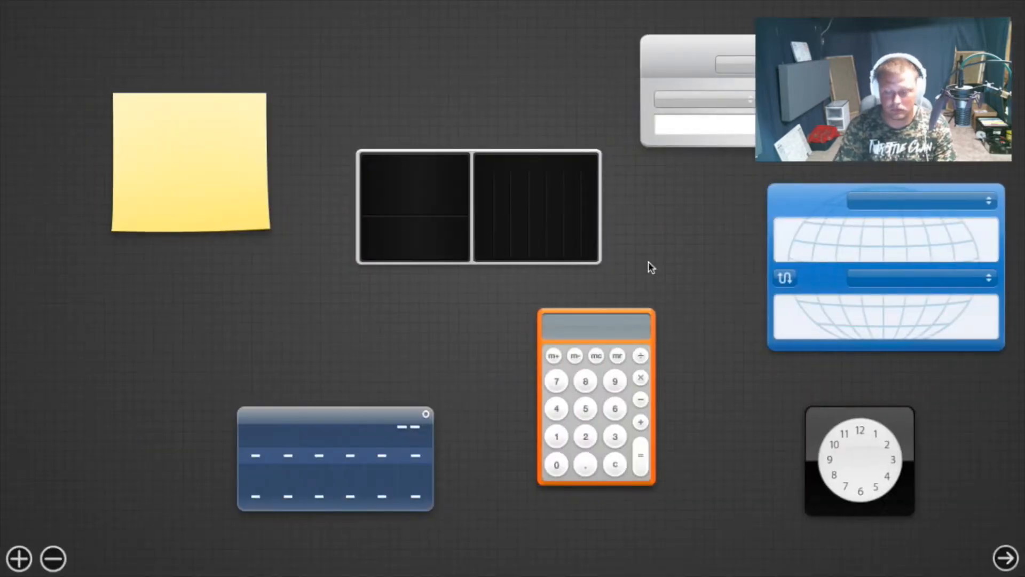
{"action": "key", "text": "F12"}
{"action": "key", "text": "BackSpace"}
{"action": "type", "text": "8"}
{"action": "key", "text": "super+Right"}
{"action": "key", "text": "super+Down"}
{"action": "key", "text": "super+Down"}
{"action": "key", "text": "super+Down"}
{"action": "key", "text": "super+Up"}
{"action": "key", "text": "super+Up"}
{"action": "key", "text": "super+Up"}
{"action": "key", "text": "super+Down"}
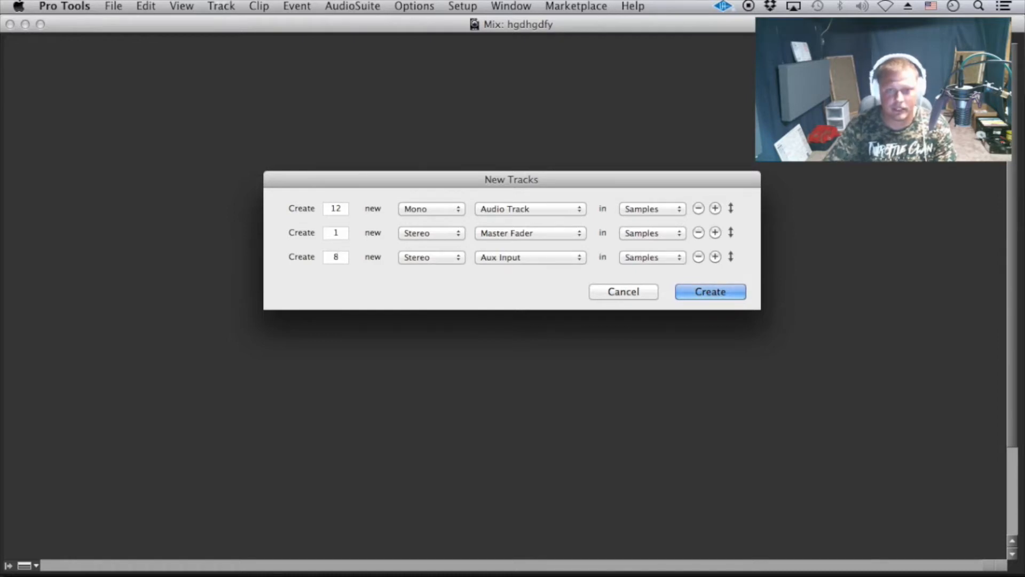
Change the entry of 12 mono audio tracks to stereo aux inputs and create all the tracks
{"action": "left_click", "coordinate": [527, 208]}
{"action": "left_click", "coordinate": [533, 221]}
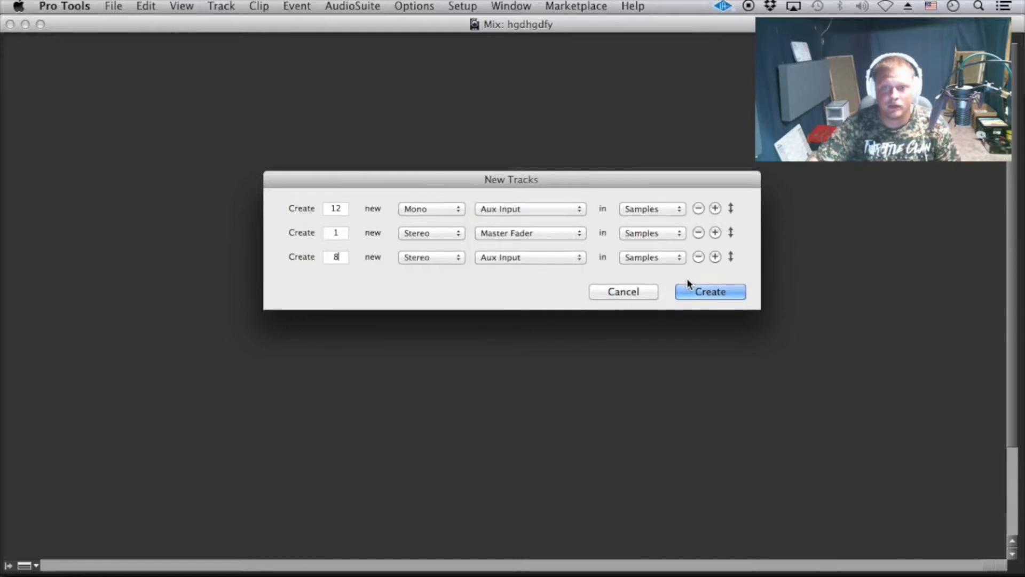
{"action": "left_click", "coordinate": [420, 209]}
{"action": "left_click", "coordinate": [426, 221]}
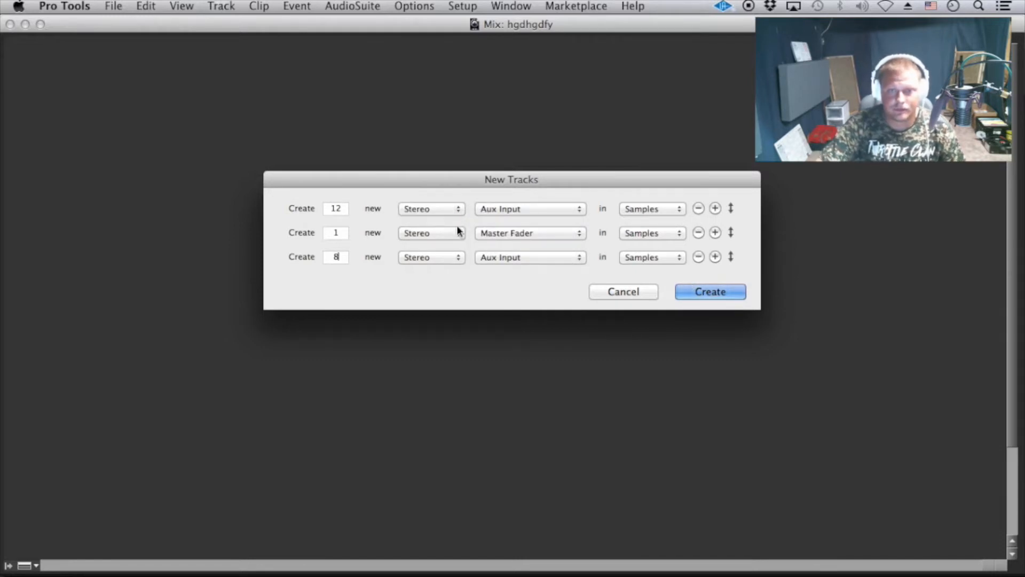
{"action": "left_click", "coordinate": [700, 287]}
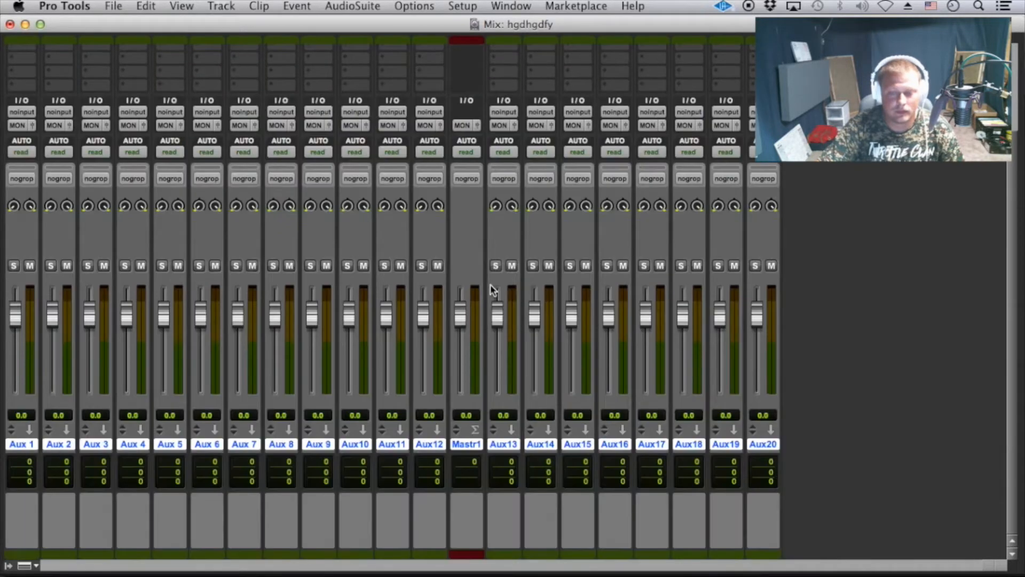
{"action": "scroll", "coordinate": [718, 502], "scroll_direction": "up", "scroll_amount": 1}
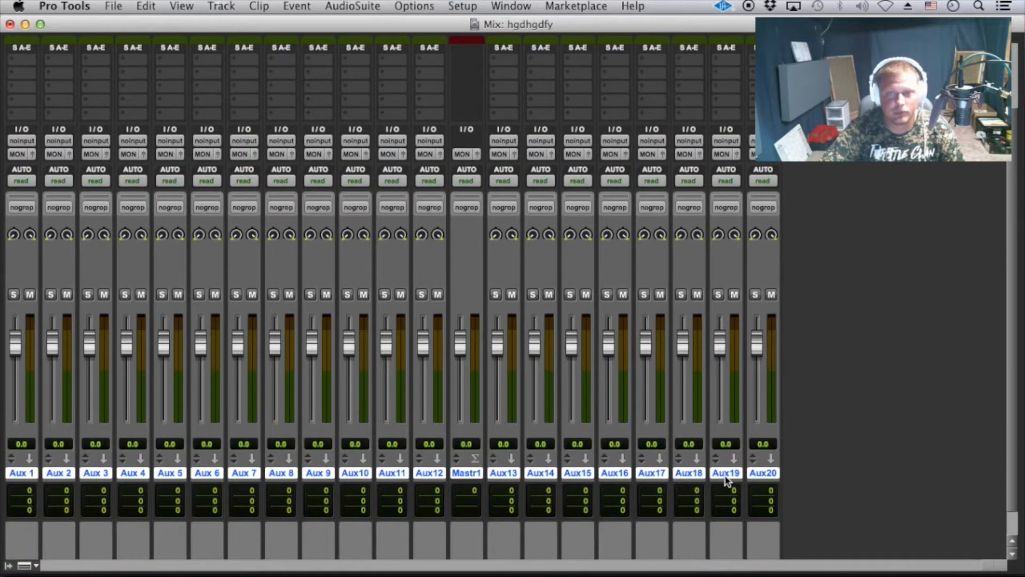
{"action": "scroll", "coordinate": [726, 481], "scroll_direction": "up", "scroll_amount": 3}
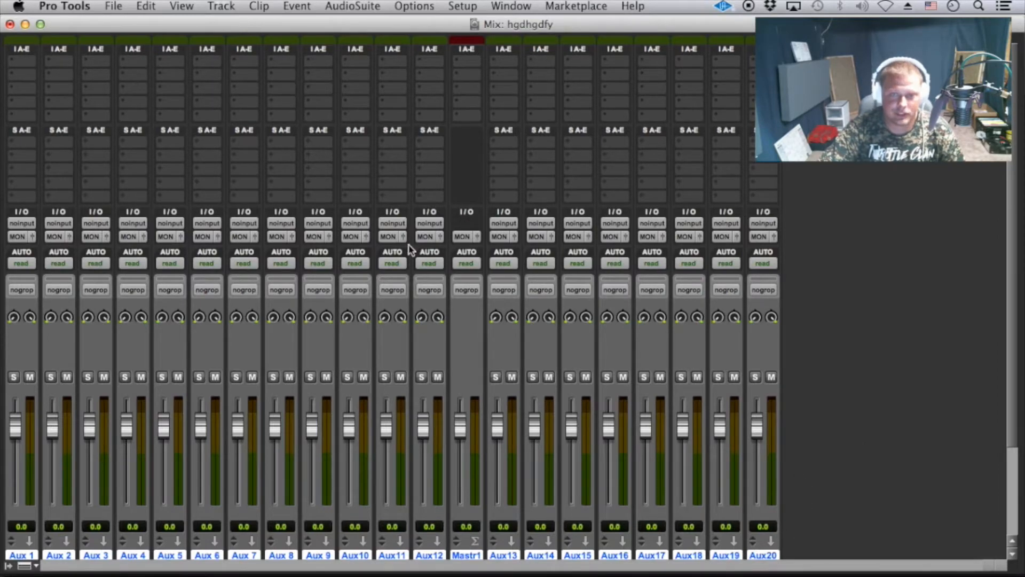
{"action": "scroll", "coordinate": [441, 240], "scroll_direction": "down", "scroll_amount": 5}
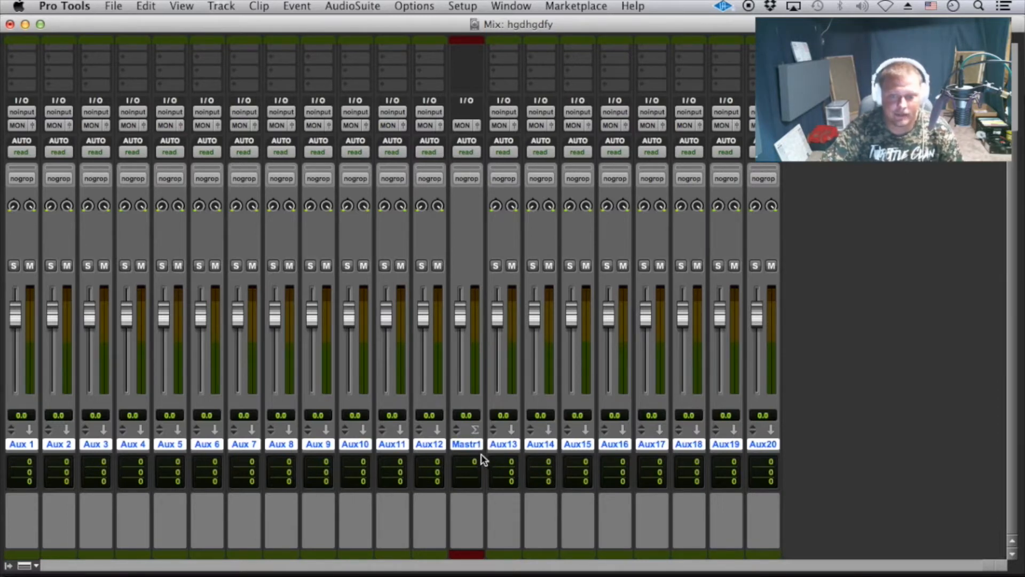
Select the Mastr1 and Aux 12 tracks together and colour both dark red
{"action": "left_click", "coordinate": [471, 443]}
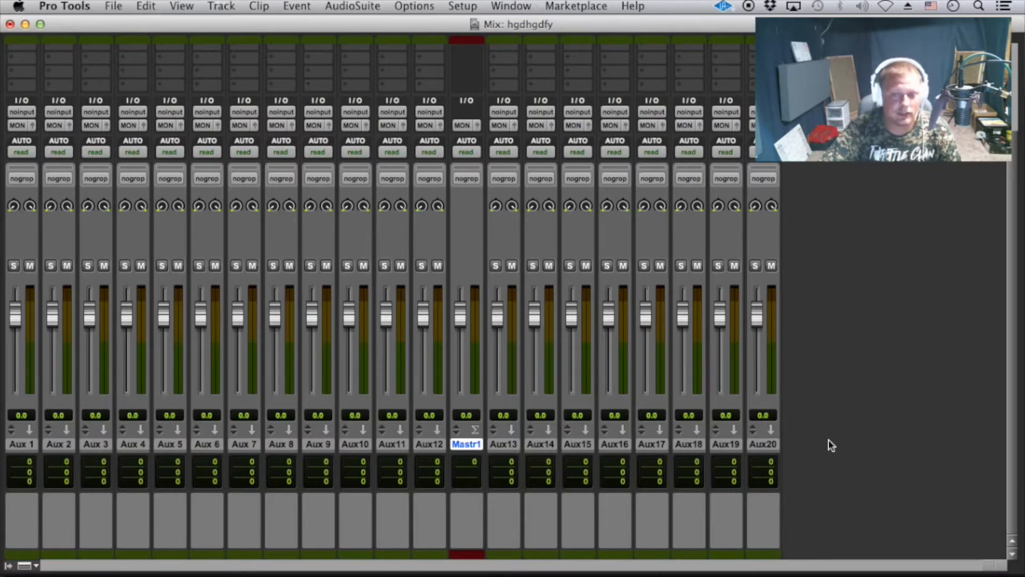
{"action": "scroll", "coordinate": [783, 395], "scroll_direction": "up", "scroll_amount": 5}
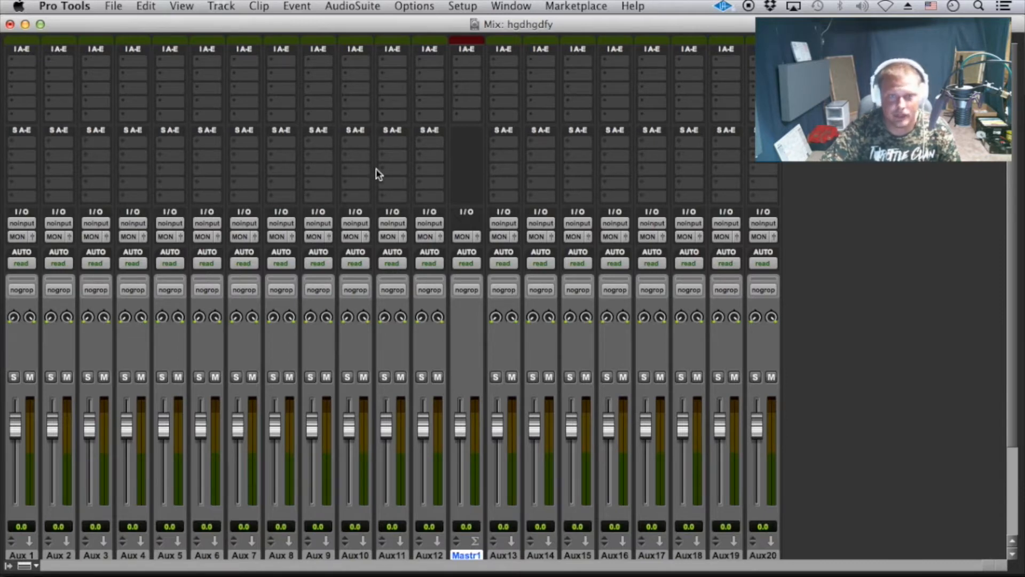
{"action": "left_click", "coordinate": [316, 146]}
{"action": "left_click", "coordinate": [313, 174]}
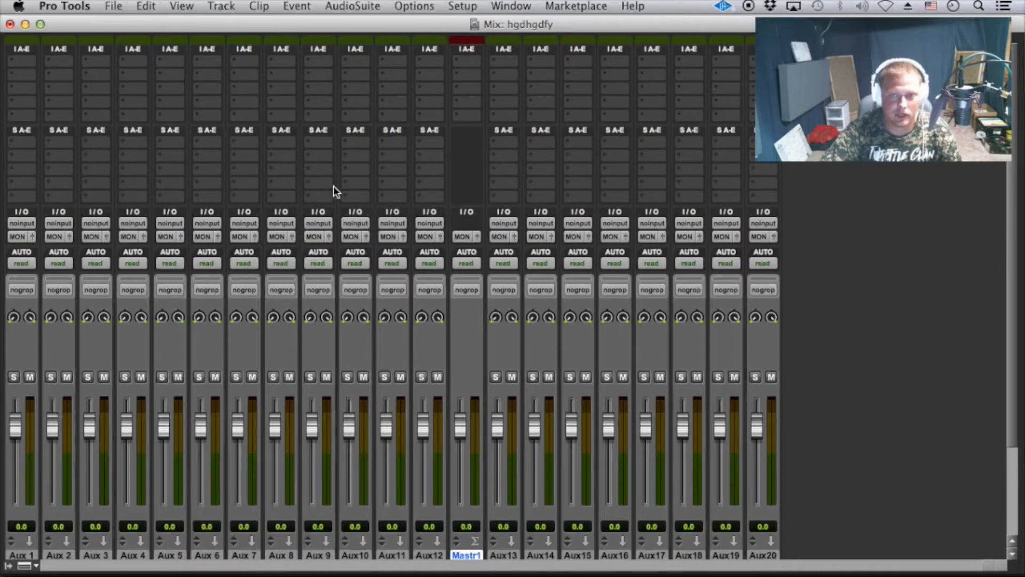
{"action": "scroll", "coordinate": [534, 336], "scroll_direction": "down", "scroll_amount": 4}
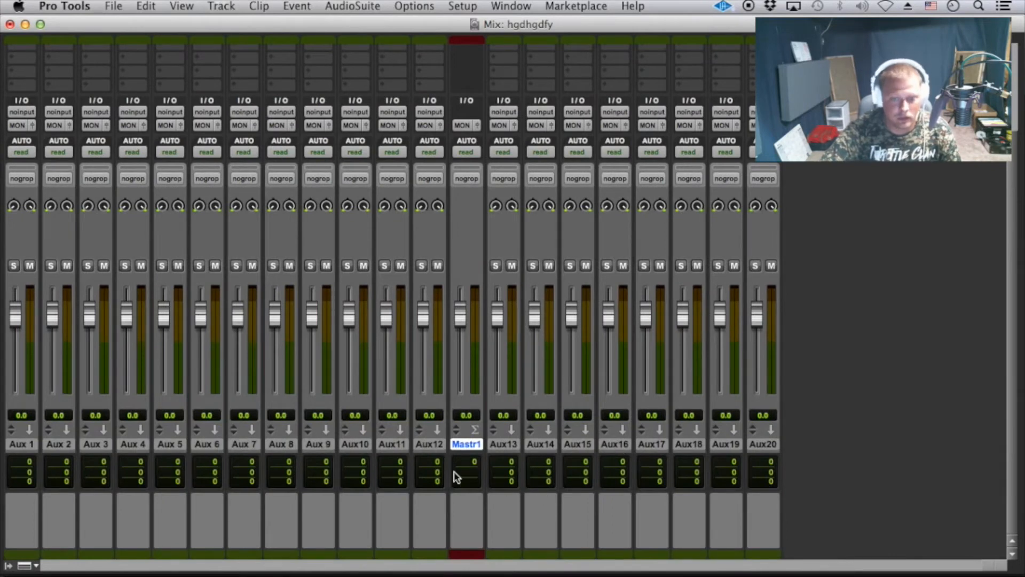
{"action": "left_click", "coordinate": [436, 447], "text": "shift"}
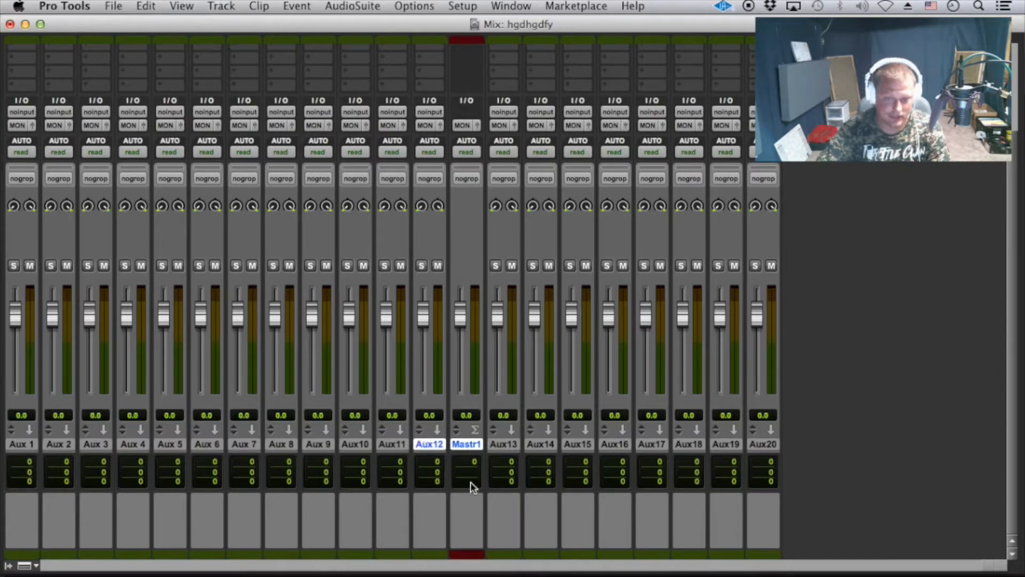
{"action": "double_click", "coordinate": [472, 553]}
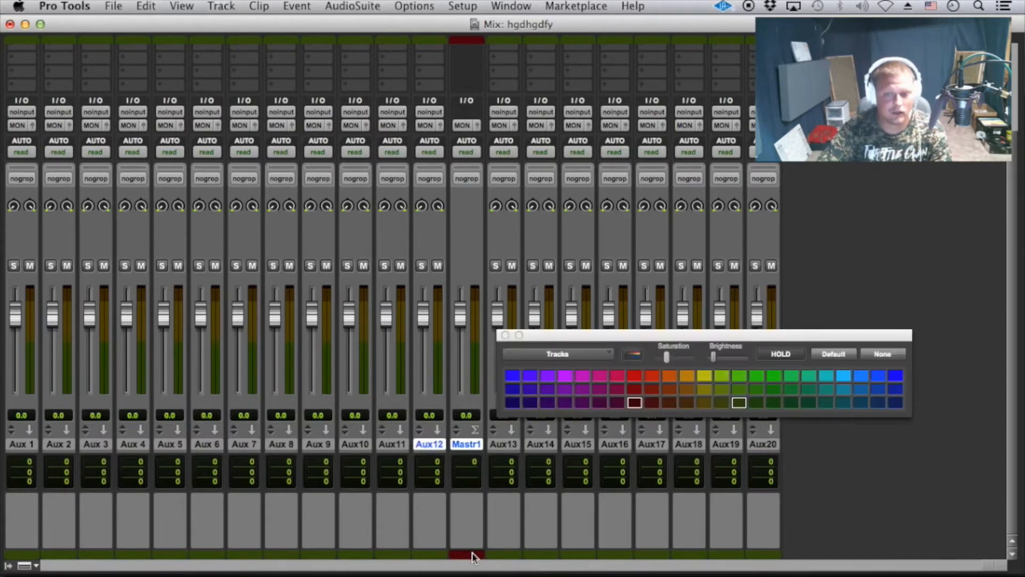
{"action": "left_click", "coordinate": [635, 404]}
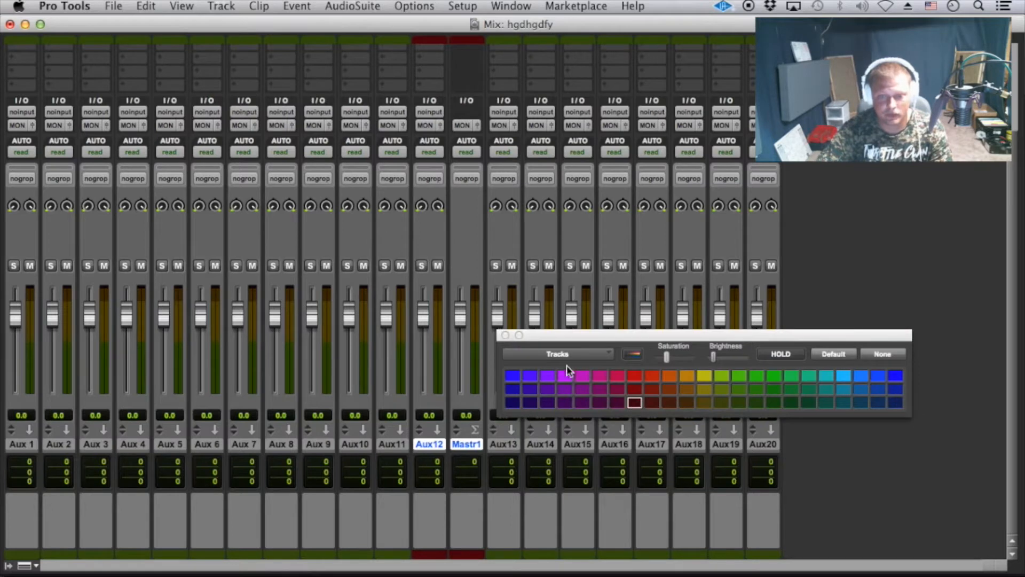
{"action": "left_click", "coordinate": [505, 335]}
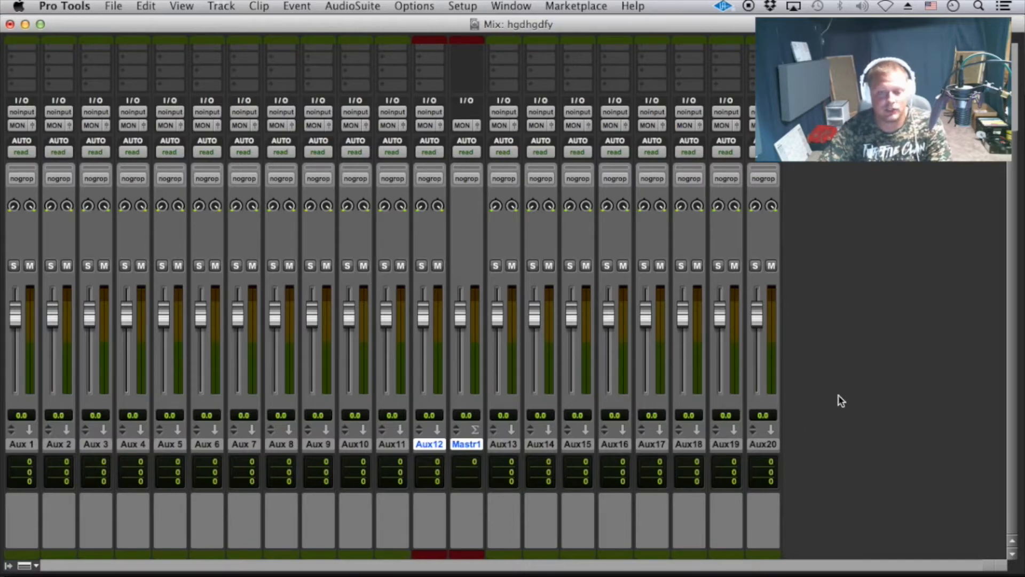
{"action": "scroll", "coordinate": [849, 411], "scroll_direction": "up", "scroll_amount": 1}
{"action": "scroll", "coordinate": [853, 416], "scroll_direction": "up", "scroll_amount": 5}
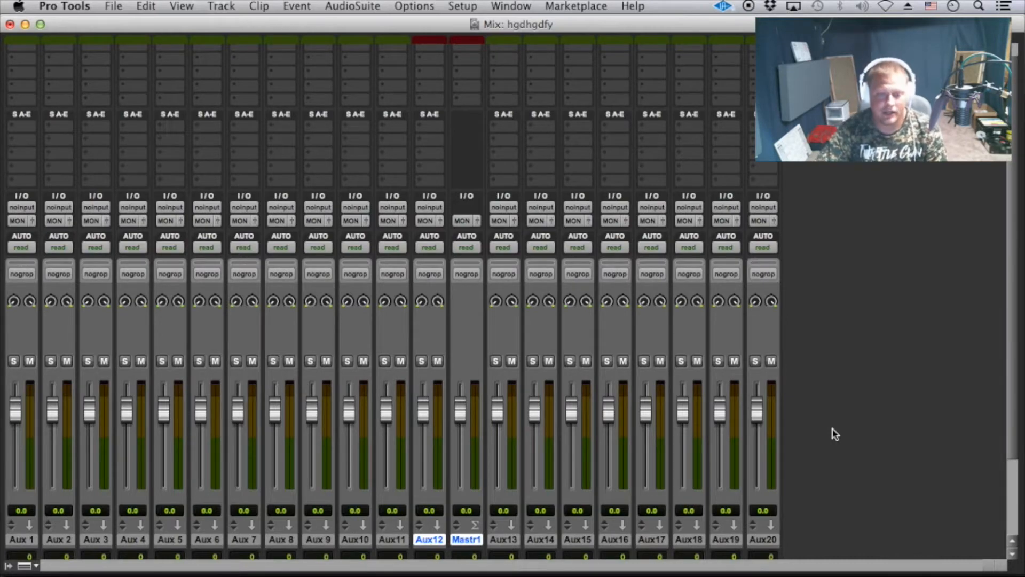
{"action": "scroll", "coordinate": [833, 433], "scroll_direction": "down", "scroll_amount": 5}
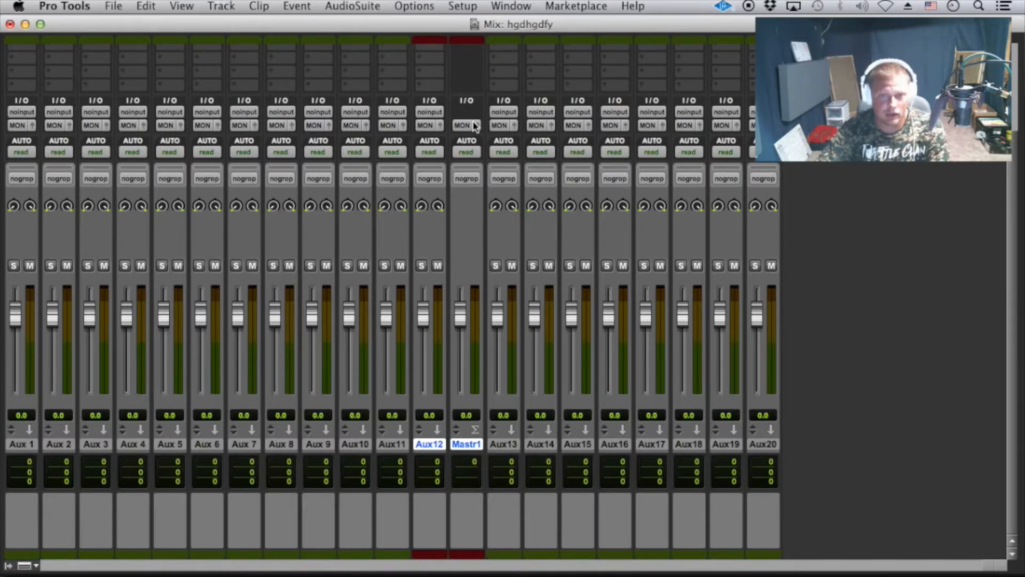
{"action": "left_click", "coordinate": [426, 112]}
{"action": "left_click", "coordinate": [387, 182]}
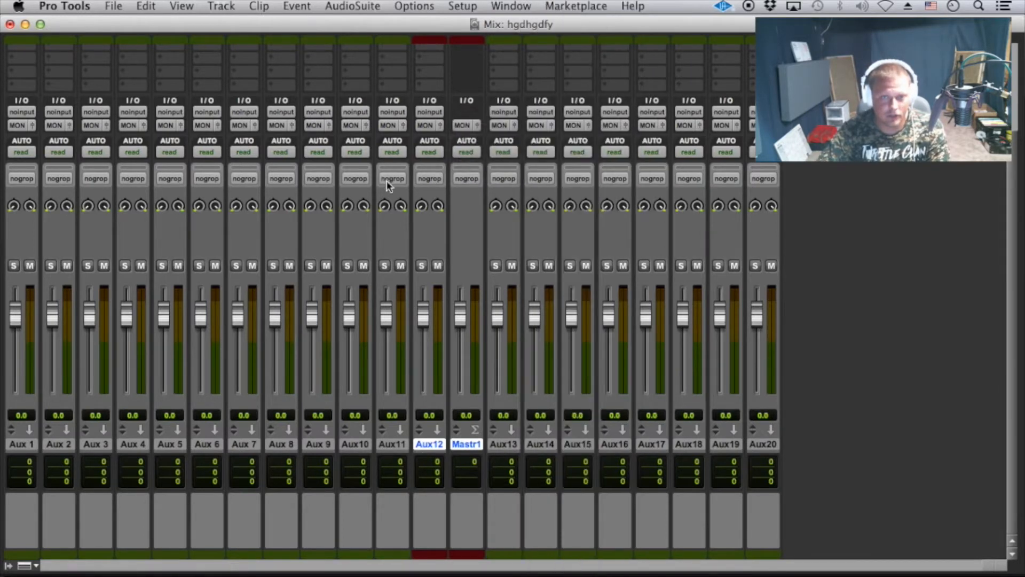
Select tracks Aux 1 through Aux 11 and colour them all burnt orange
{"action": "left_click", "coordinate": [394, 443]}
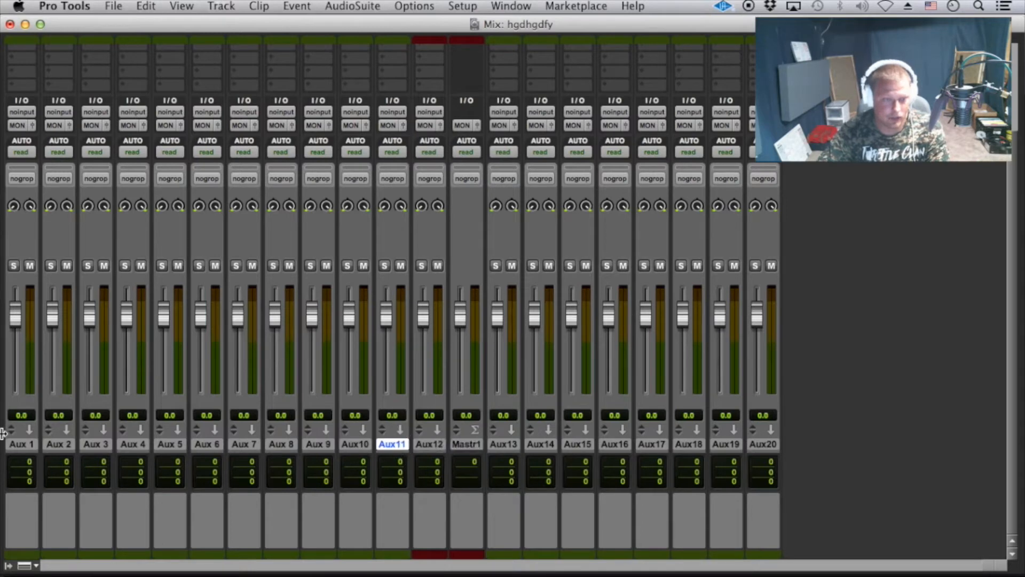
{"action": "left_click", "coordinate": [22, 444], "text": "shift"}
{"action": "double_click", "coordinate": [102, 554]}
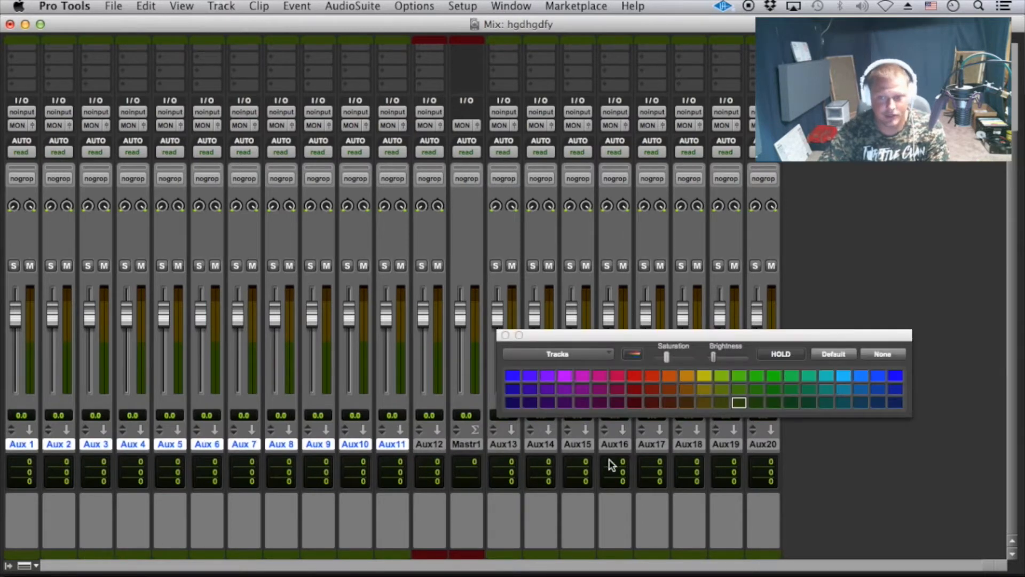
{"action": "left_click", "coordinate": [669, 389]}
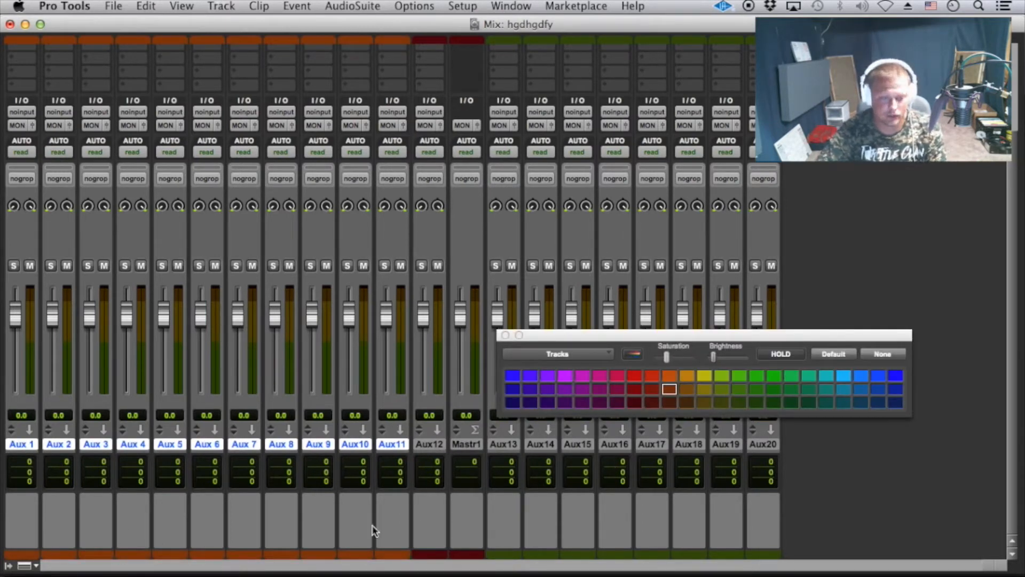
{"action": "left_click", "coordinate": [505, 335]}
Try dark purple as the colour of Aux 1 through Aux 11 and return them to burnt orange
{"action": "double_click", "coordinate": [166, 554]}
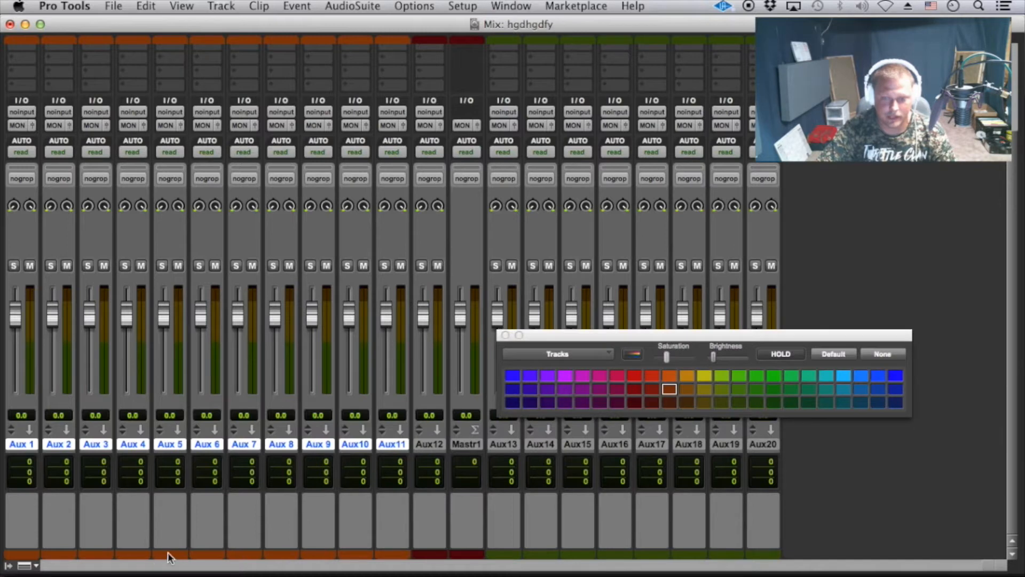
{"action": "left_click", "coordinate": [598, 402]}
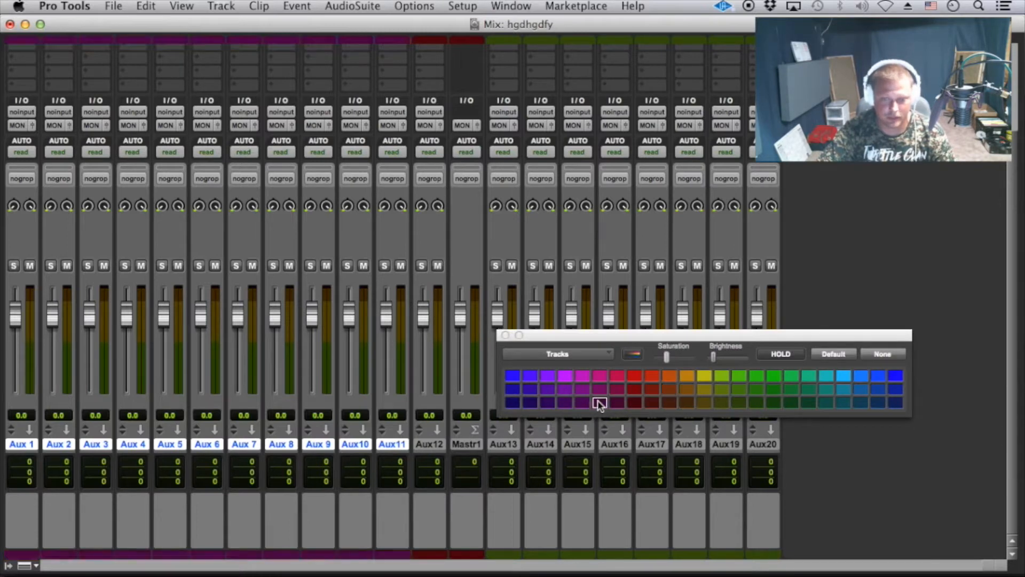
{"action": "left_click", "coordinate": [670, 389]}
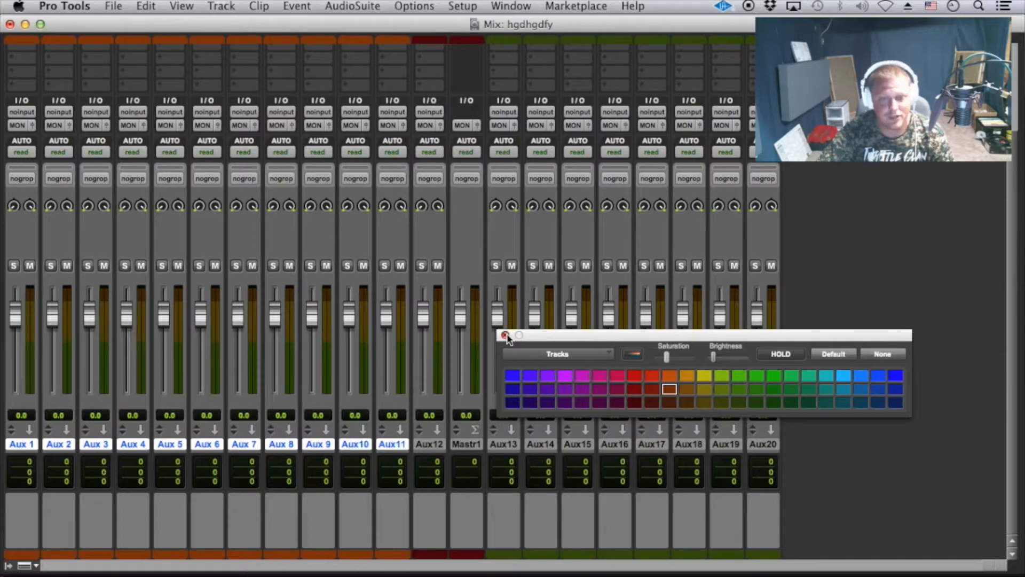
{"action": "left_click", "coordinate": [505, 335]}
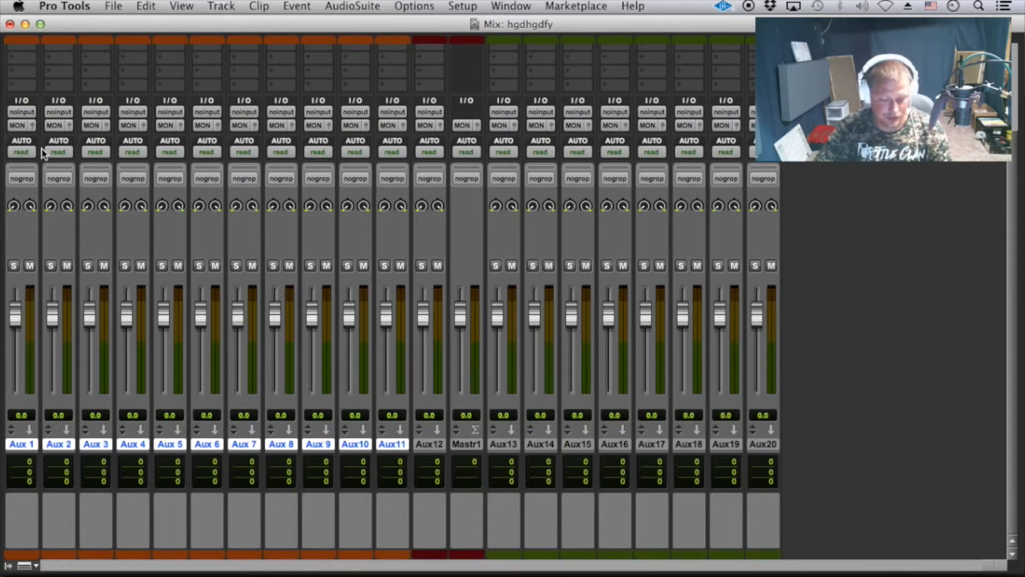
Assign consecutive stereo buses as the inputs of Aux 1 through Aux 11, from Bus 1-2 up to Bus 21-22
{"action": "left_click", "coordinate": [22, 112]}
{"action": "mouse_move", "coordinate": [46, 150]}
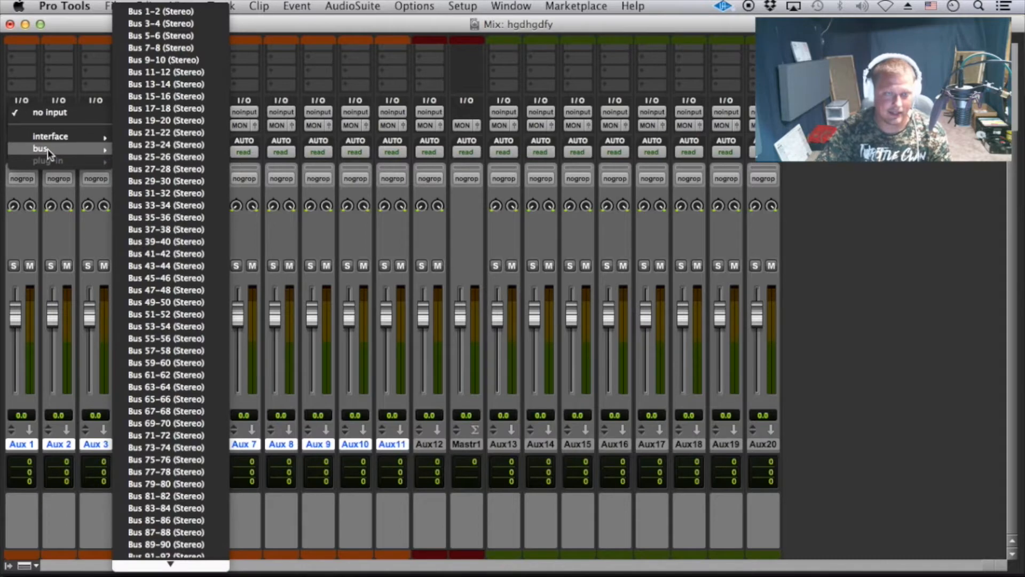
{"action": "left_click", "coordinate": [163, 11], "text": "alt+shift+super"}
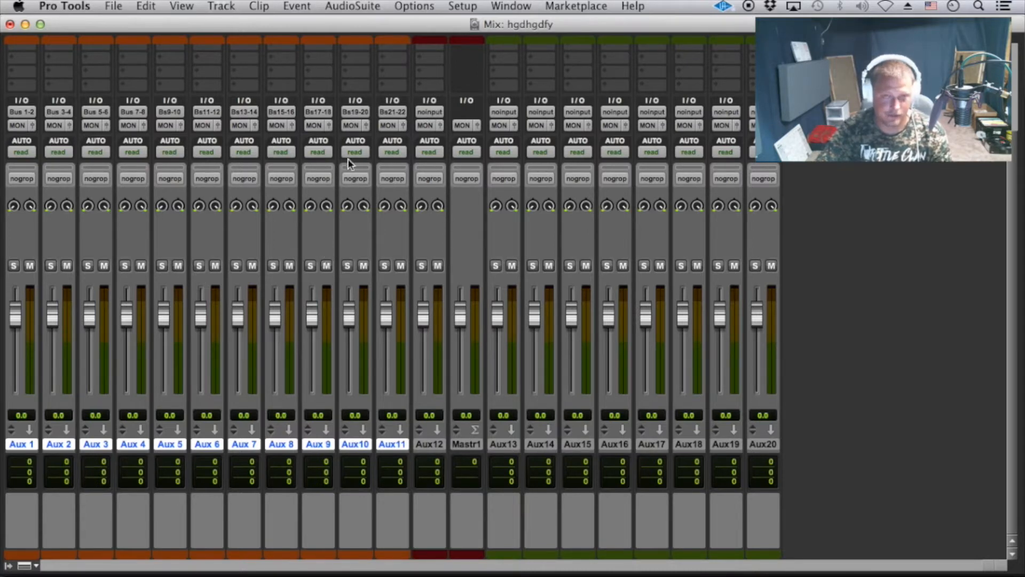
{"action": "left_click", "coordinate": [316, 113]}
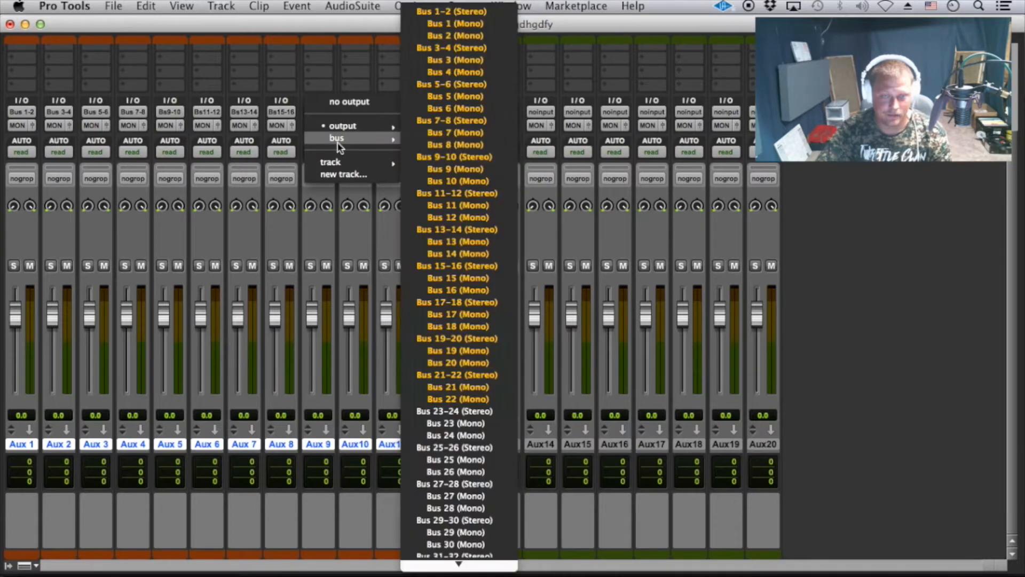
{"action": "left_click", "coordinate": [258, 49]}
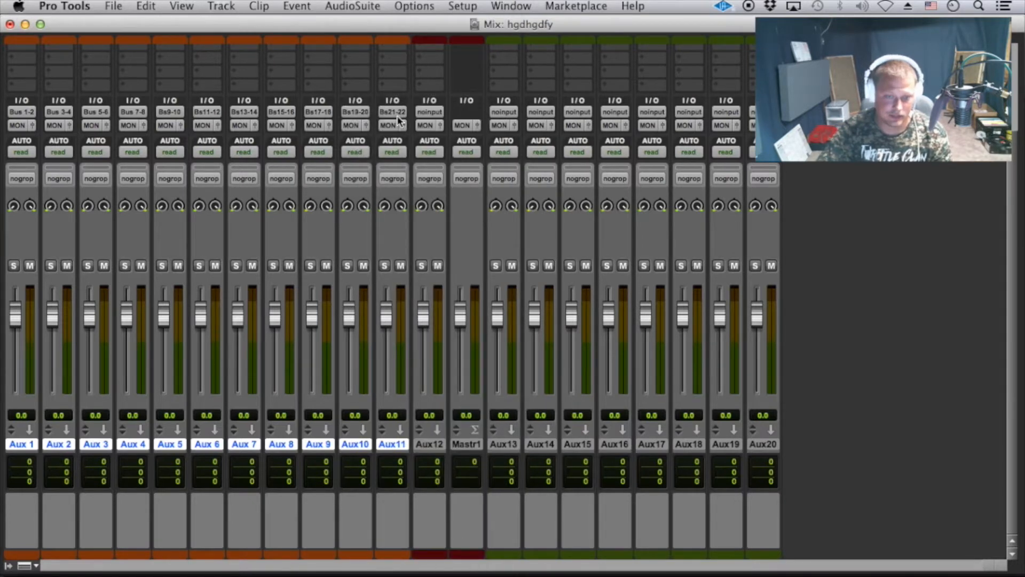
Set the input of Aux 12 to stereo Bus 23-24 and route the outputs of Aux 1 through Aux 11 to that bus
{"action": "left_click", "coordinate": [436, 115]}
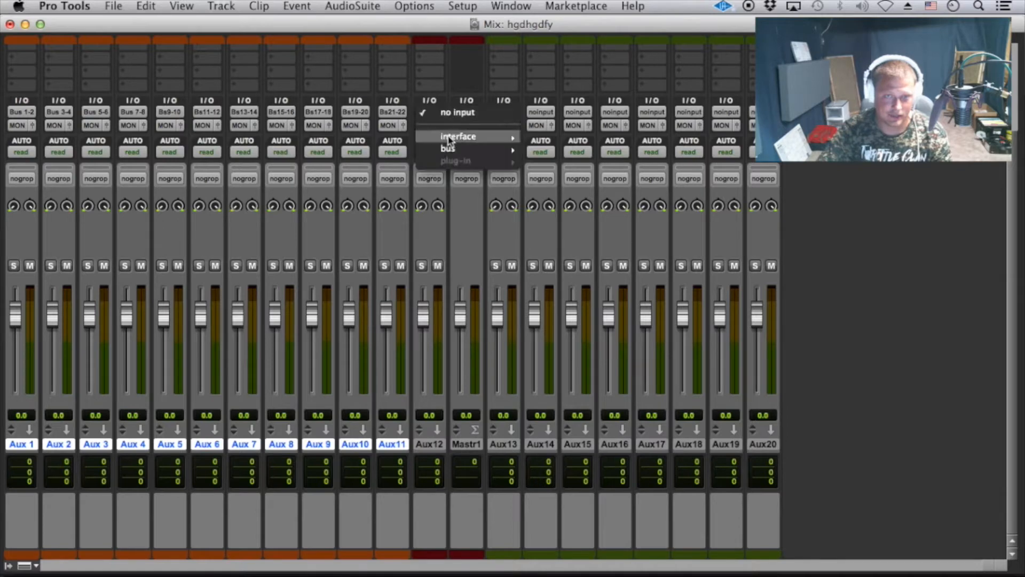
{"action": "mouse_move", "coordinate": [456, 147]}
{"action": "left_click", "coordinate": [596, 145]}
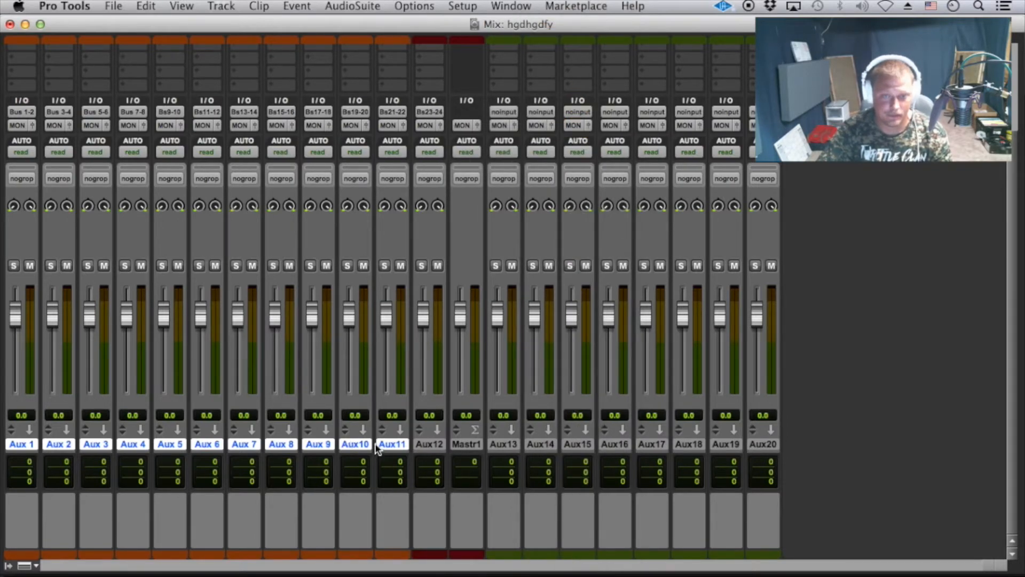
{"action": "left_click", "coordinate": [383, 125]}
{"action": "mouse_move", "coordinate": [409, 139]}
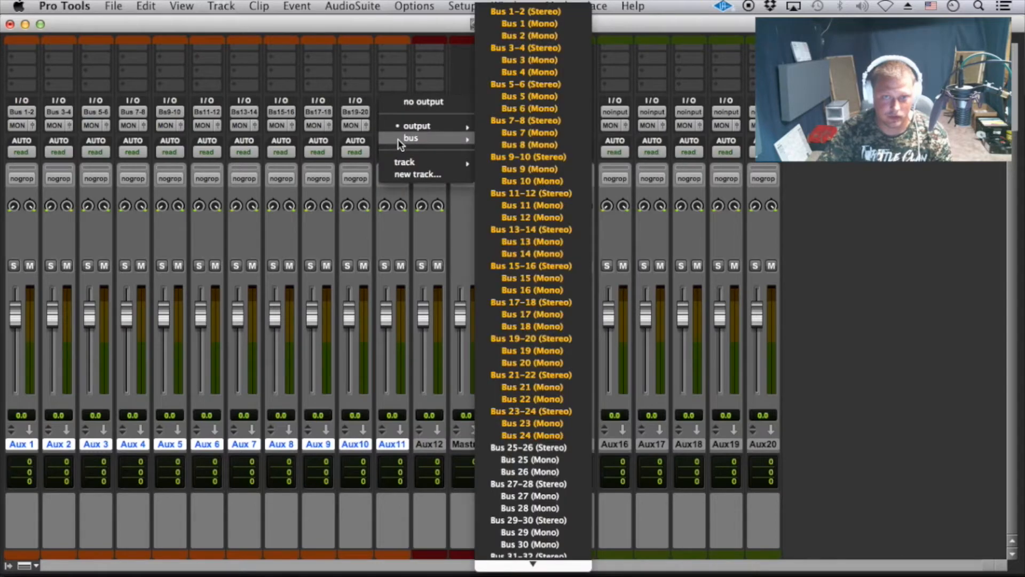
{"action": "left_click", "coordinate": [548, 412]}
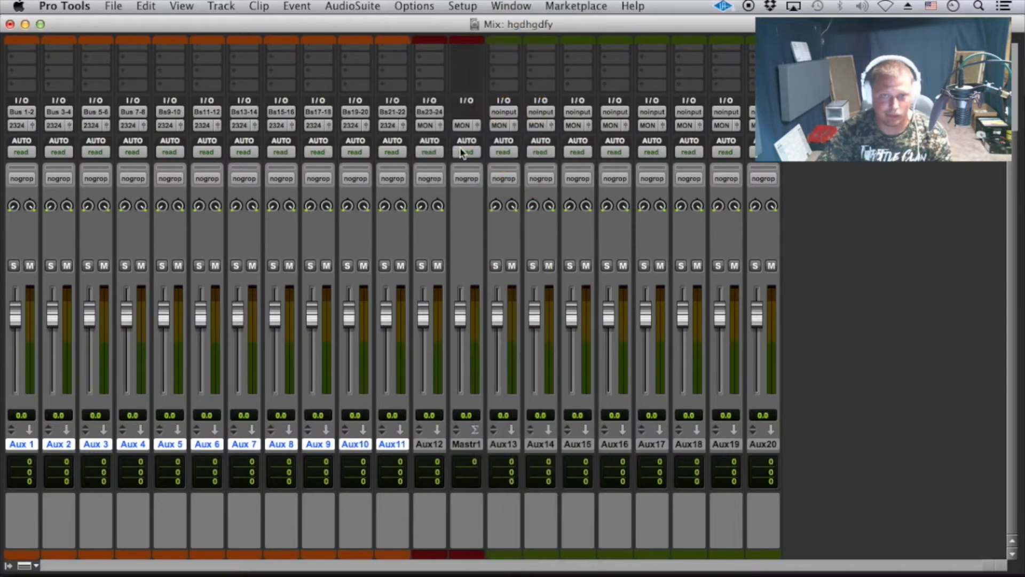
Rename the input bus of Aux 12 as SubMaster
{"action": "right_click", "coordinate": [429, 113]}
{"action": "left_click", "coordinate": [448, 121]}
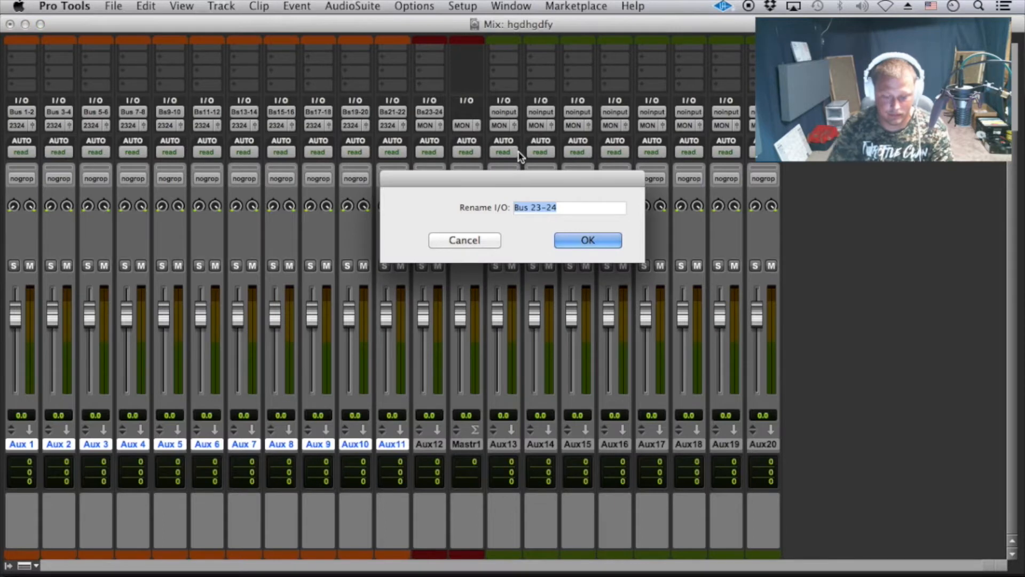
{"action": "type", "text": "SubMaster"}
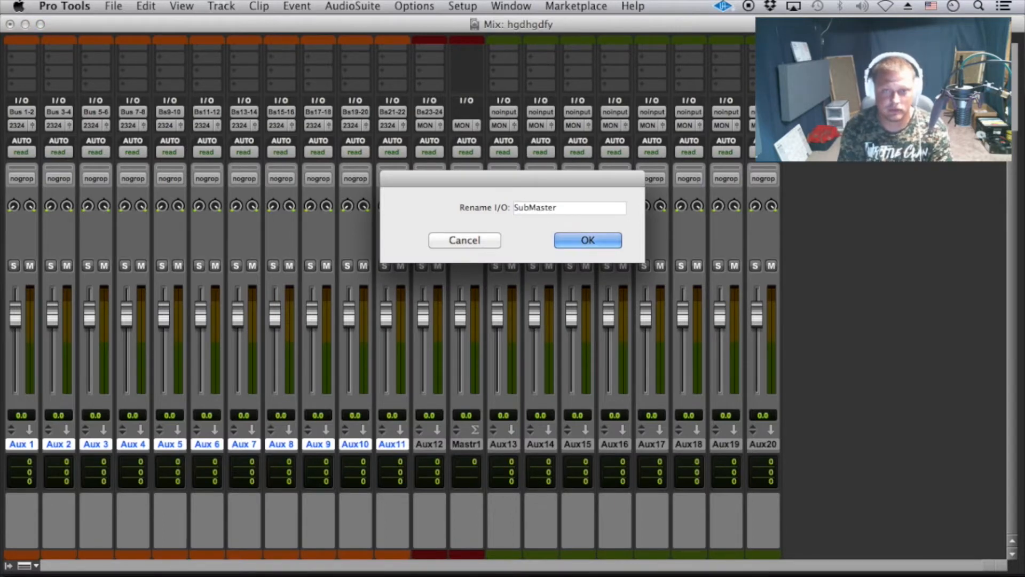
{"action": "key", "text": "Return"}
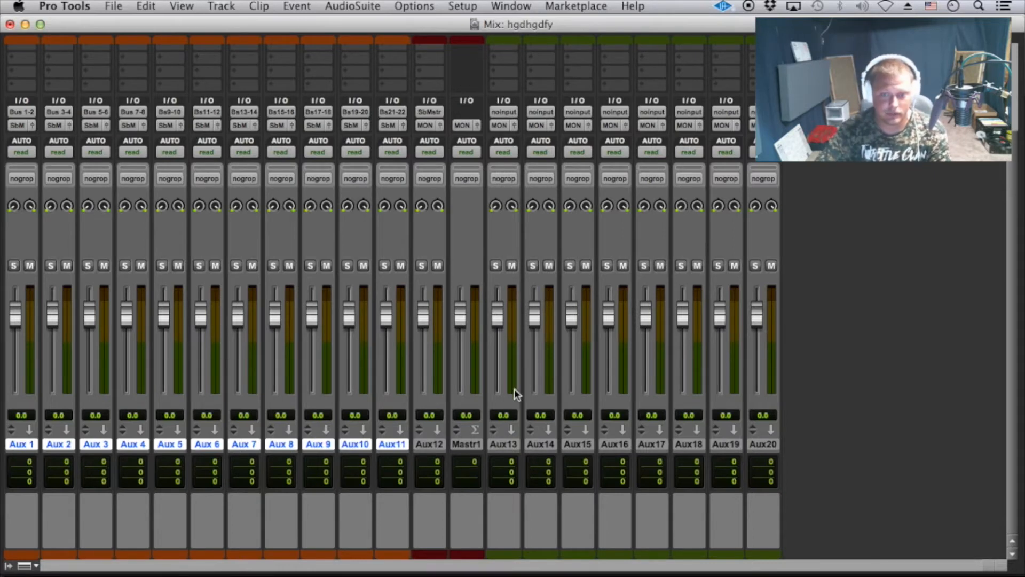
Route the outputs of Aux 13 through Aux 20 to the SubMaster stereo bus
{"action": "left_click", "coordinate": [503, 444]}
{"action": "left_click", "coordinate": [764, 443], "text": "shift"}
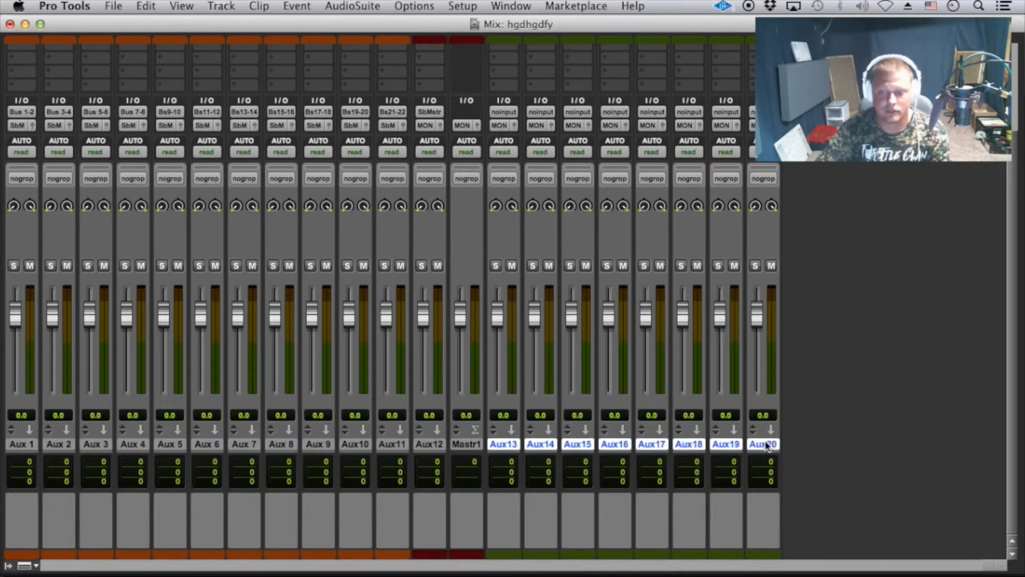
{"action": "left_click", "coordinate": [503, 125]}
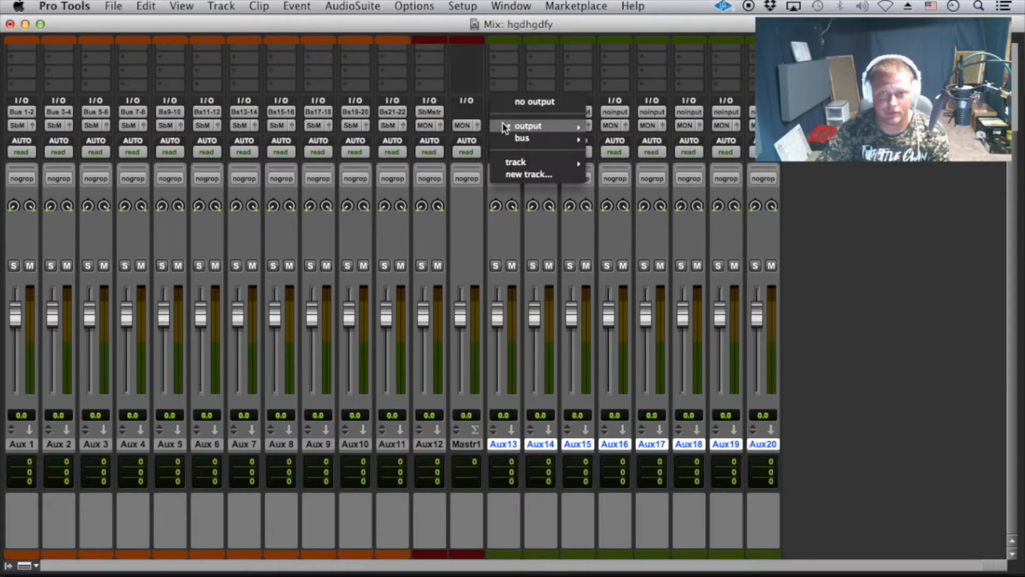
{"action": "mouse_move", "coordinate": [521, 139]}
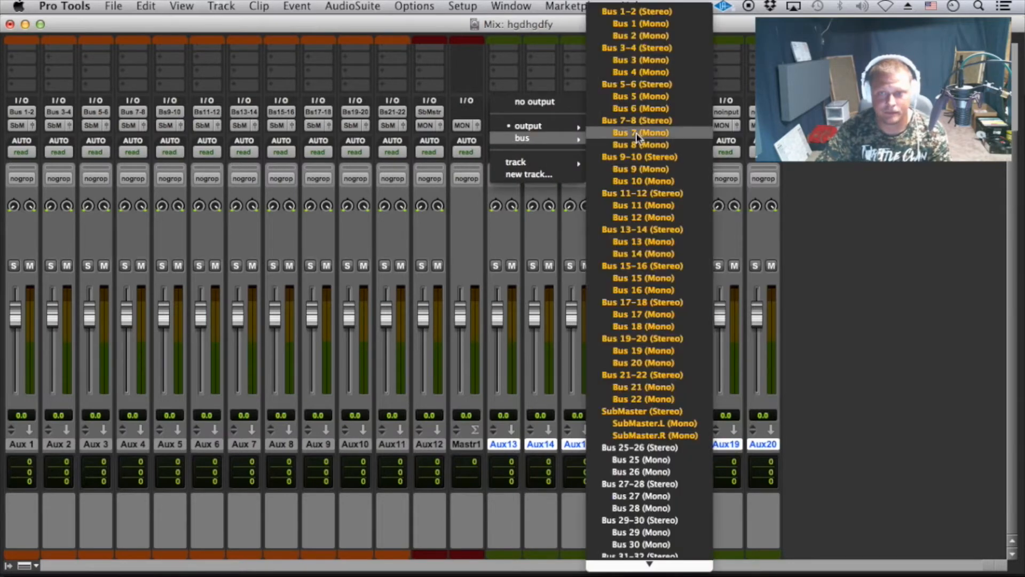
{"action": "left_click", "coordinate": [649, 411]}
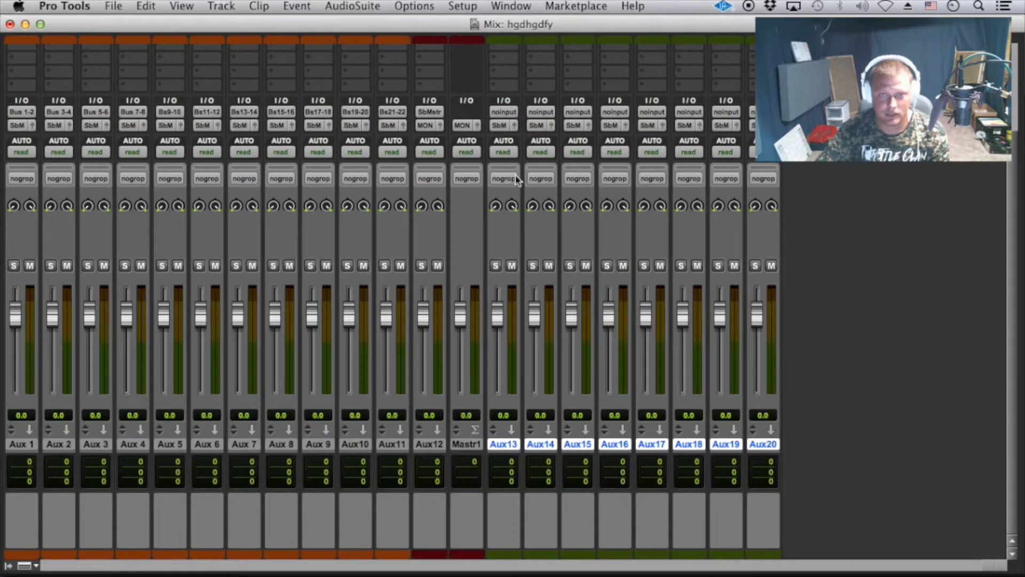
Assign consecutive stereo buses as the inputs of Aux 13 through Aux 20, from Bus 33-34 up to Bus 47-48
{"action": "left_click", "coordinate": [505, 112]}
{"action": "mouse_move", "coordinate": [550, 152]}
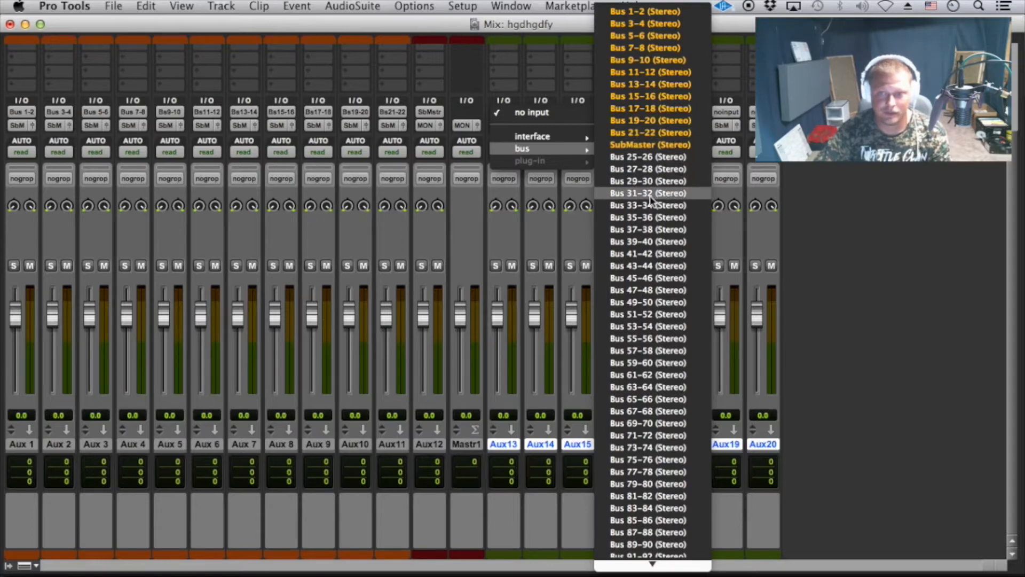
{"action": "key", "text": "Escape"}
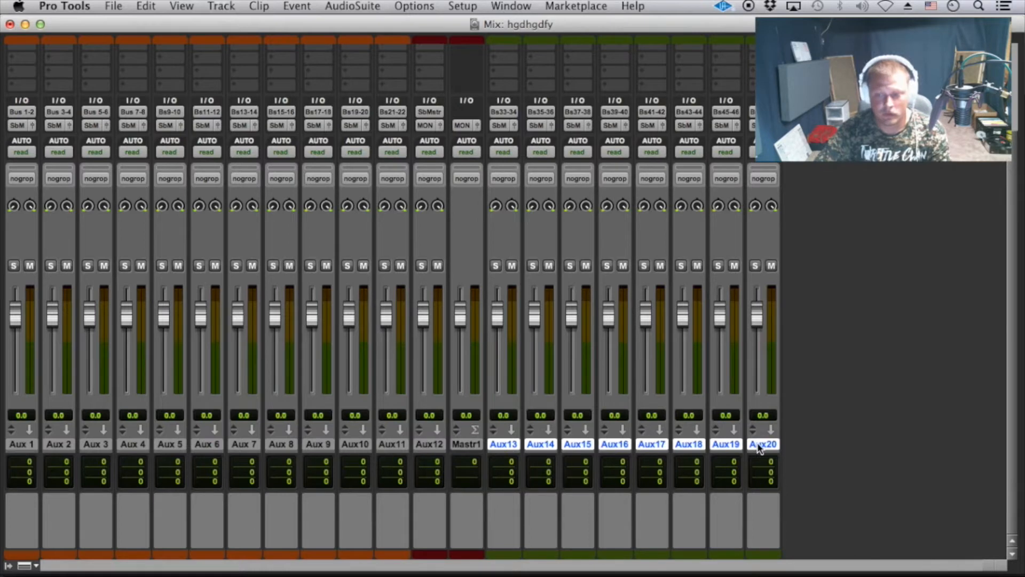
{"action": "scroll", "coordinate": [477, 368], "scroll_direction": "up", "scroll_amount": 1}
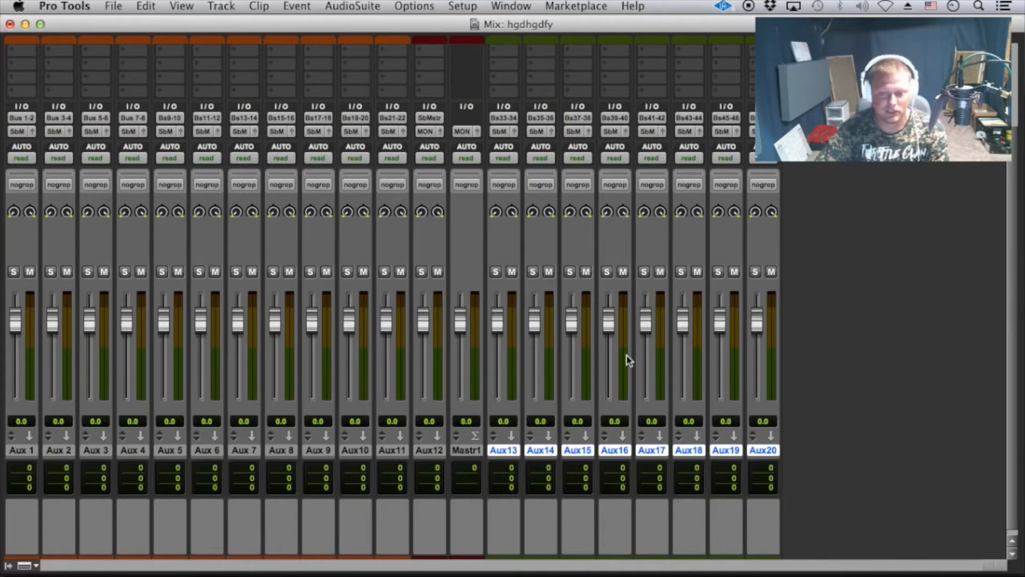
Rename the track Aux 13 as Reverb and Aux 14 as Reverb 2
{"action": "left_click", "coordinate": [507, 453]}
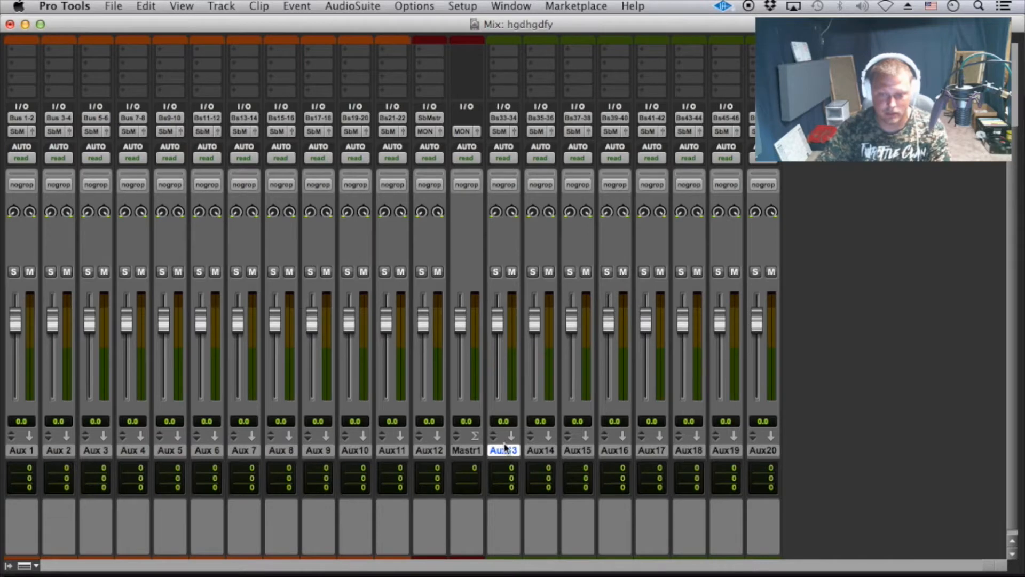
{"action": "double_click", "coordinate": [504, 452]}
{"action": "type", "text": "Reverb"}
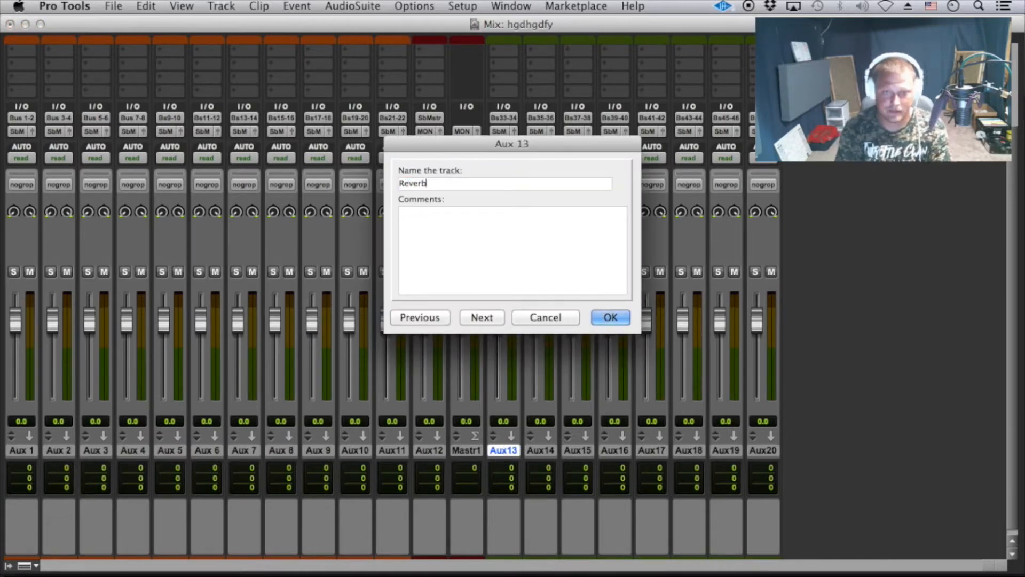
{"action": "key", "text": "Return"}
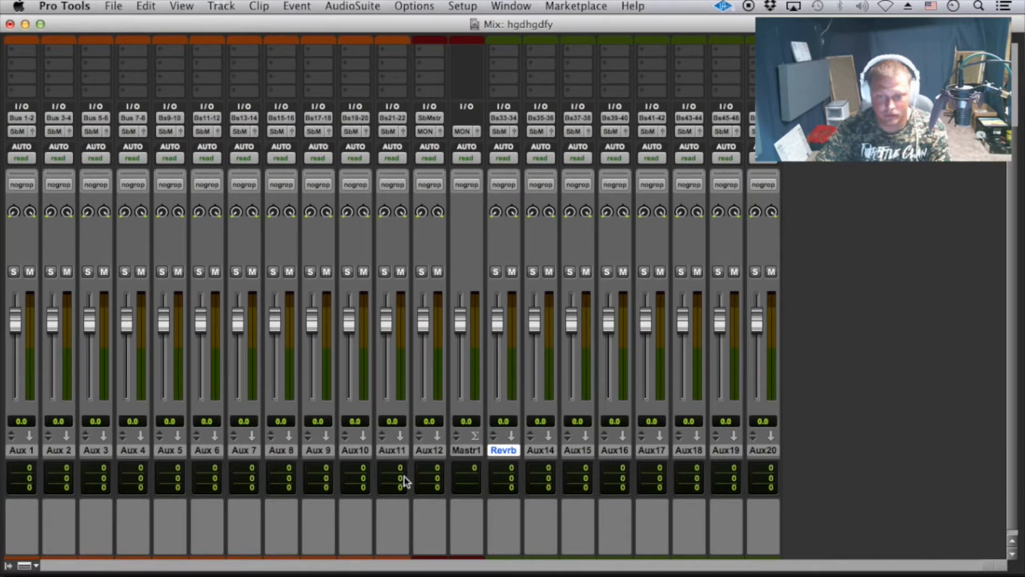
{"action": "double_click", "coordinate": [537, 452]}
{"action": "type", "text": "Reverb 2"}
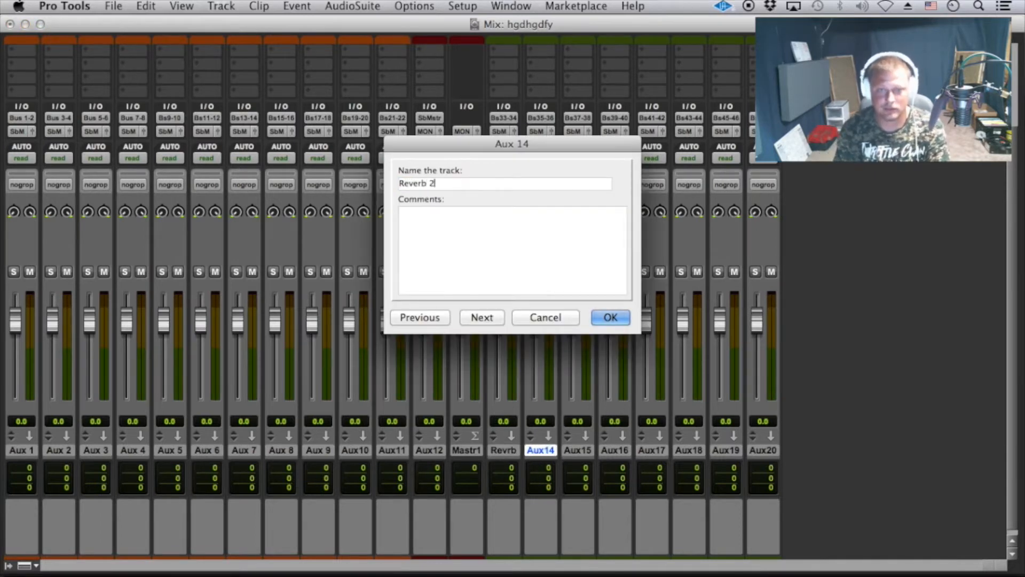
{"action": "key", "text": "Return"}
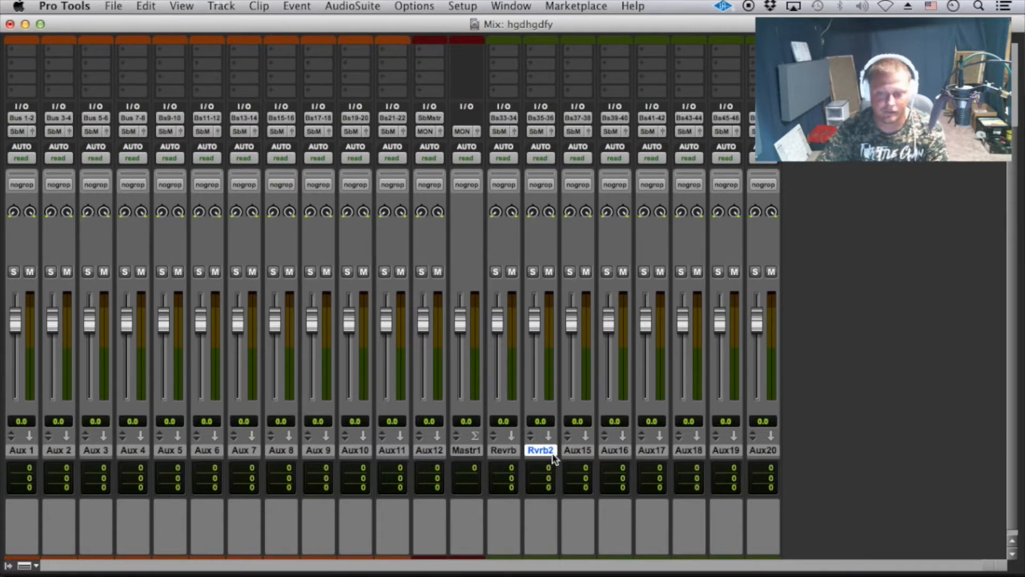
Rename the track Aux 15 as DelayShort and Aux 16 as Delay Long
{"action": "double_click", "coordinate": [579, 451]}
{"action": "type", "text": "DelayShort"}
{"action": "key", "text": "super+Right"}
{"action": "type", "text": "D"}
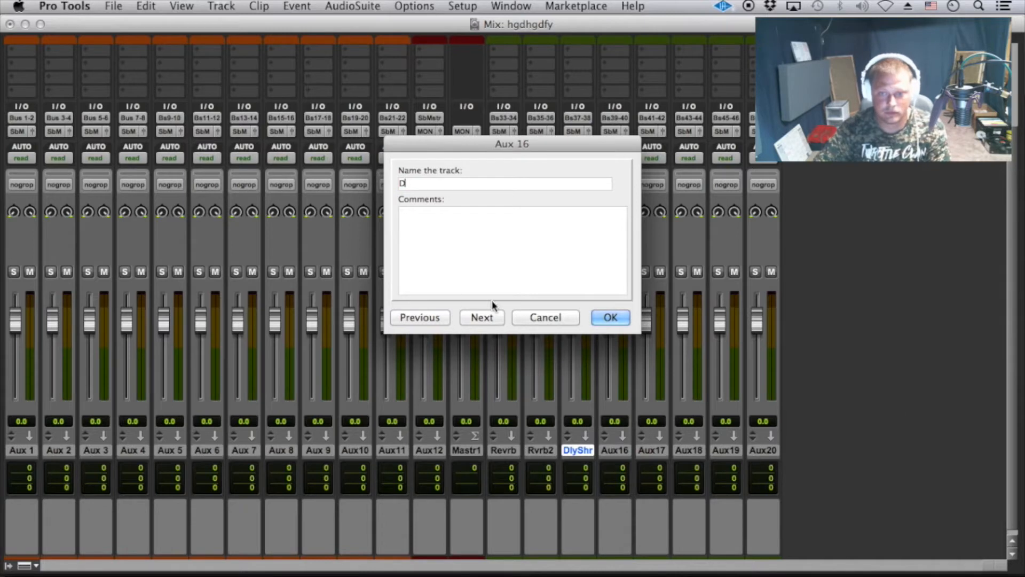
{"action": "left_click", "coordinate": [535, 317]}
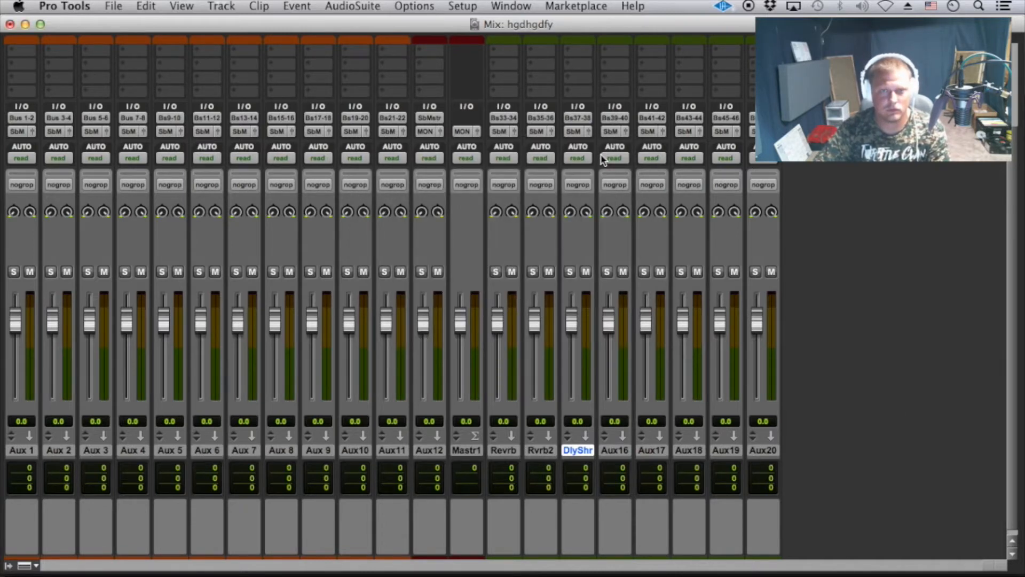
{"action": "double_click", "coordinate": [614, 450]}
{"action": "type", "text": "Dela"}
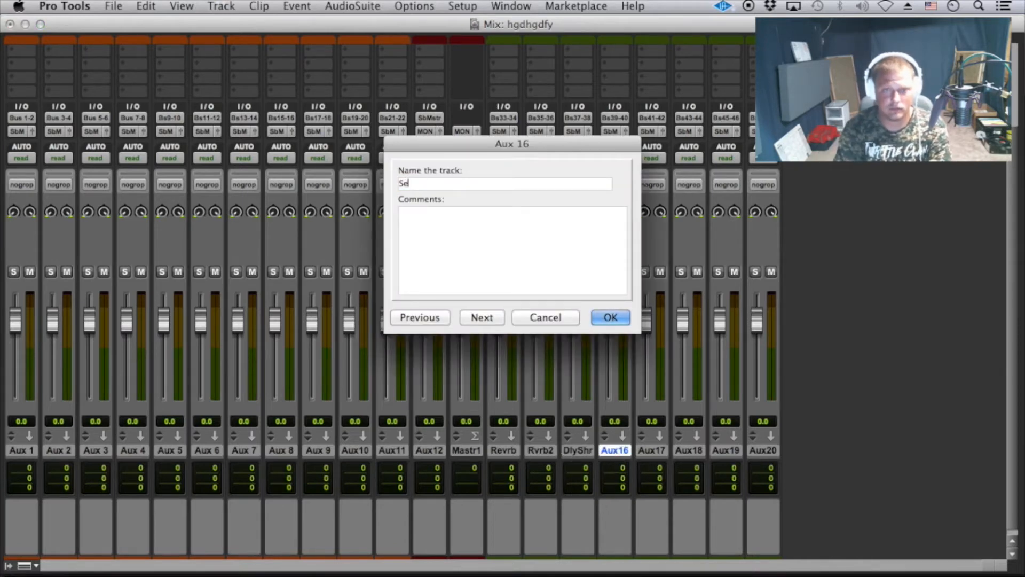
{"action": "type", "text": "y Line"}
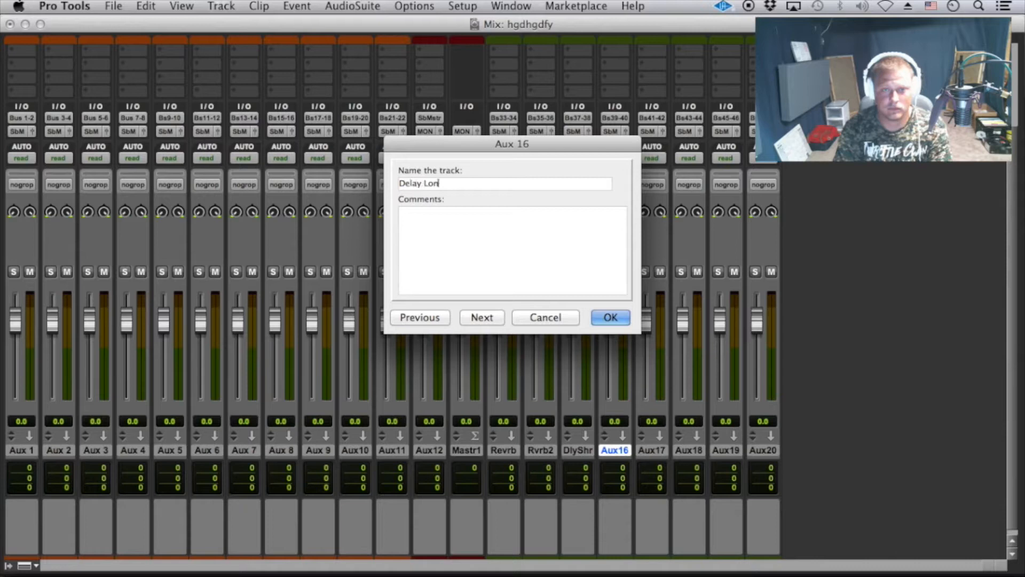
{"action": "key", "text": "Return"}
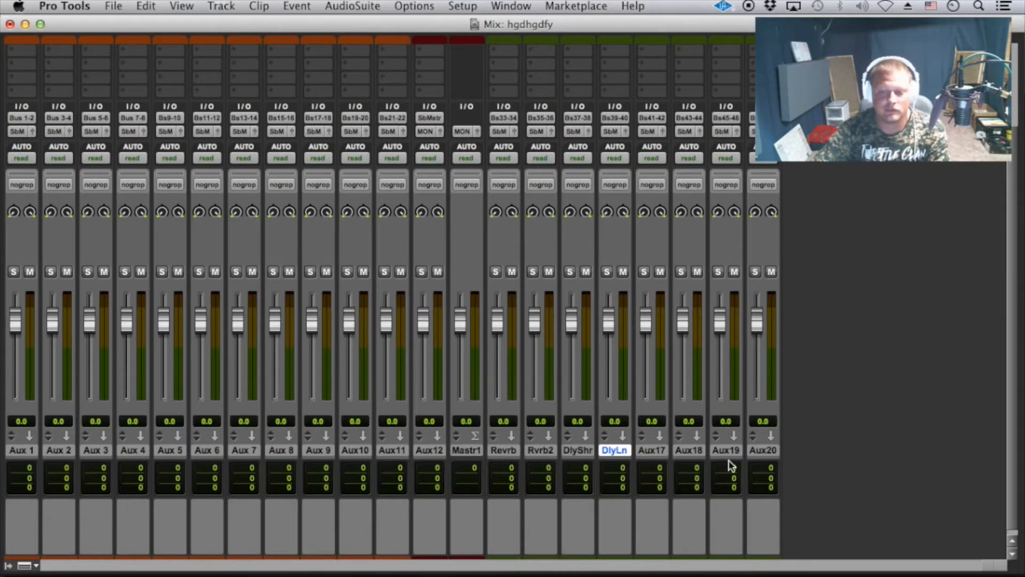
Try placing Aux 17 directly after the Reverb 2 track and return it to its place before Aux 18
{"action": "left_click", "coordinate": [664, 453]}
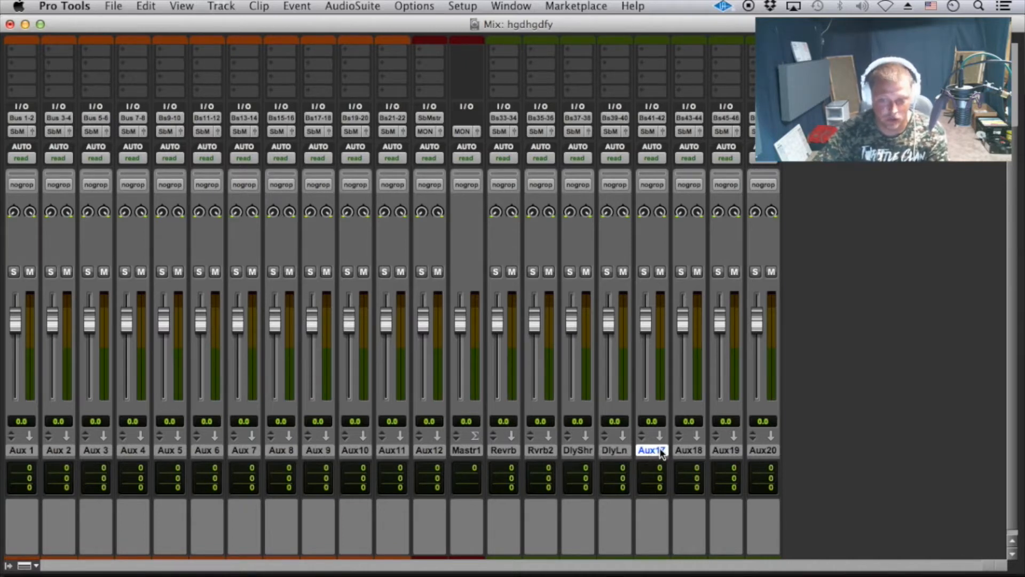
{"action": "scroll", "coordinate": [660, 437], "scroll_direction": "down", "scroll_amount": 1}
{"action": "left_click_drag", "start_coordinate": [652, 446], "coordinate": [578, 448]}
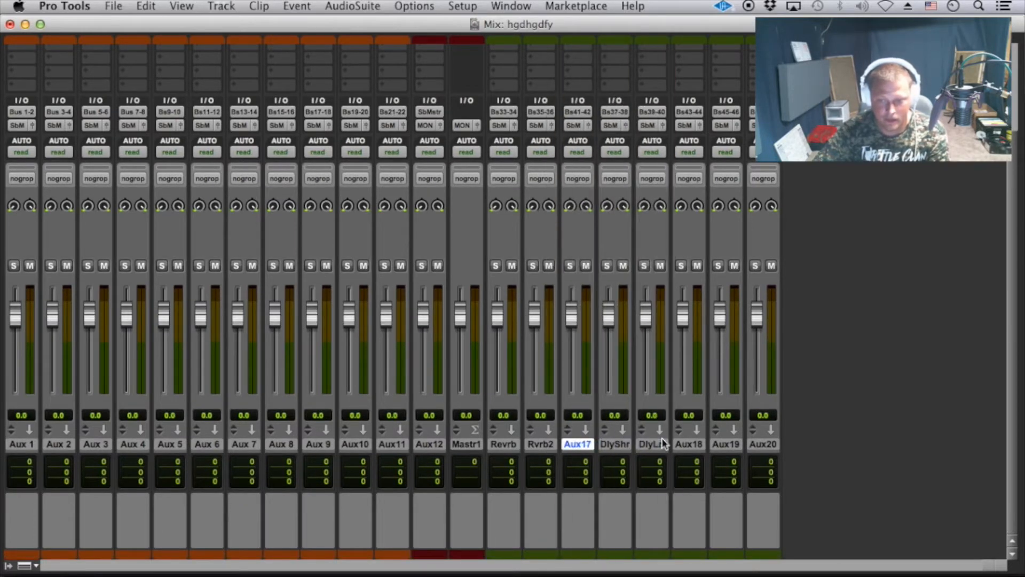
{"action": "left_click_drag", "start_coordinate": [662, 439], "coordinate": [675, 439]}
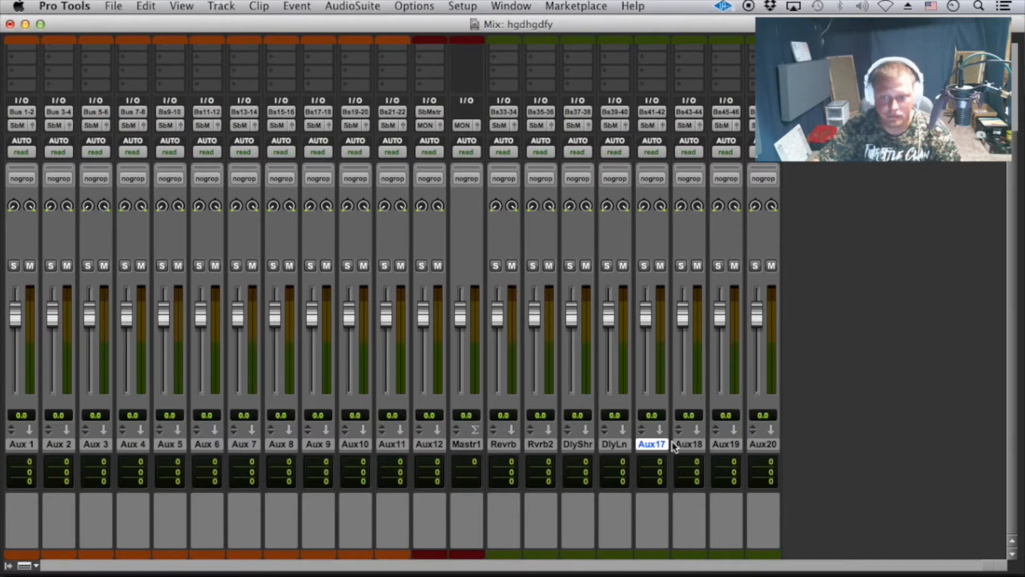
Rename the input bus of the first reverb track as Reverb
{"action": "right_click", "coordinate": [508, 119]}
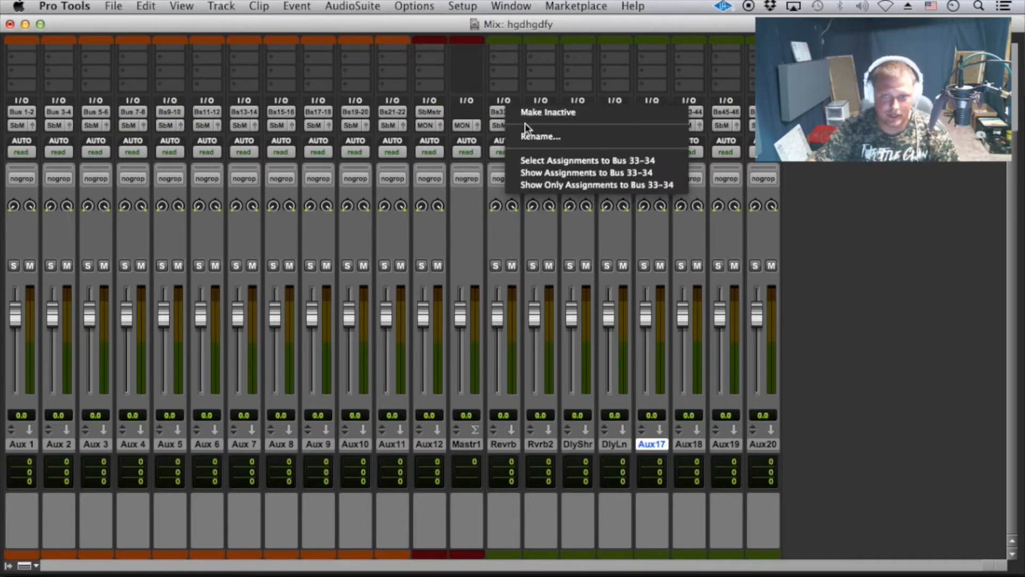
{"action": "left_click", "coordinate": [537, 138]}
{"action": "type", "text": "Reverb"}
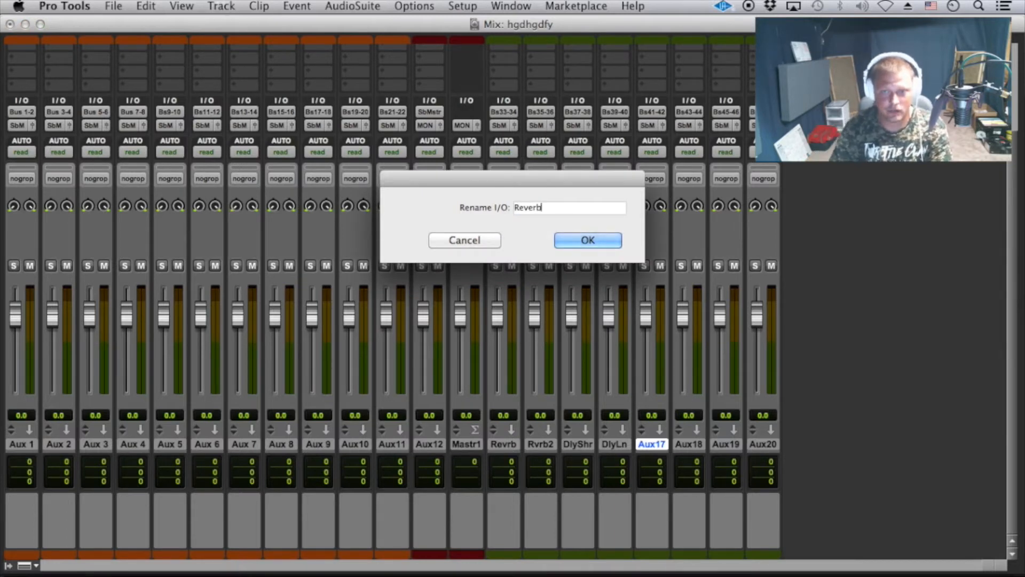
{"action": "key", "text": "Return"}
Rename the input bus of the second reverb track as Reverb 2
{"action": "right_click", "coordinate": [544, 105]}
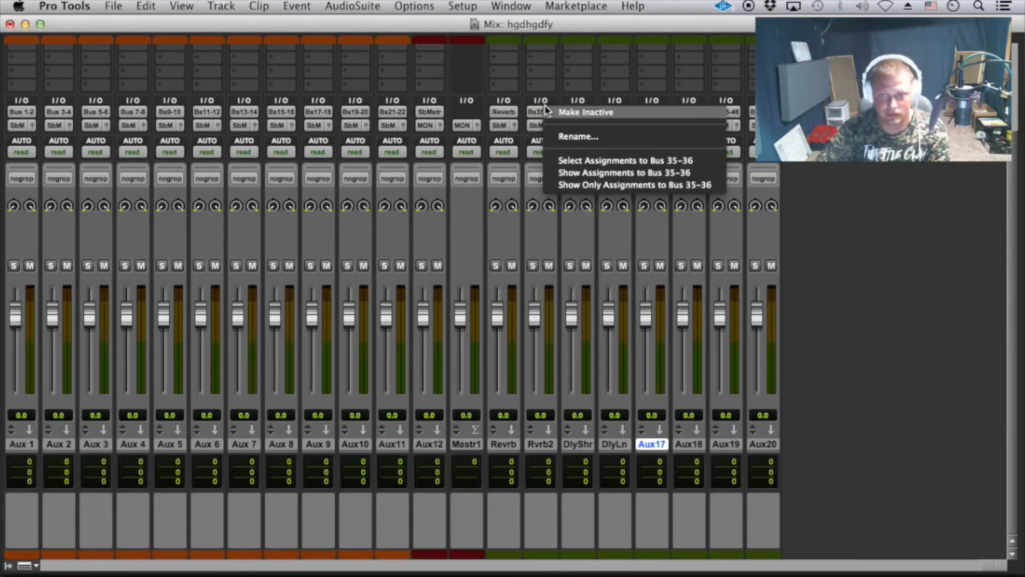
{"action": "left_click", "coordinate": [582, 133]}
{"action": "type", "text": "Rever"}
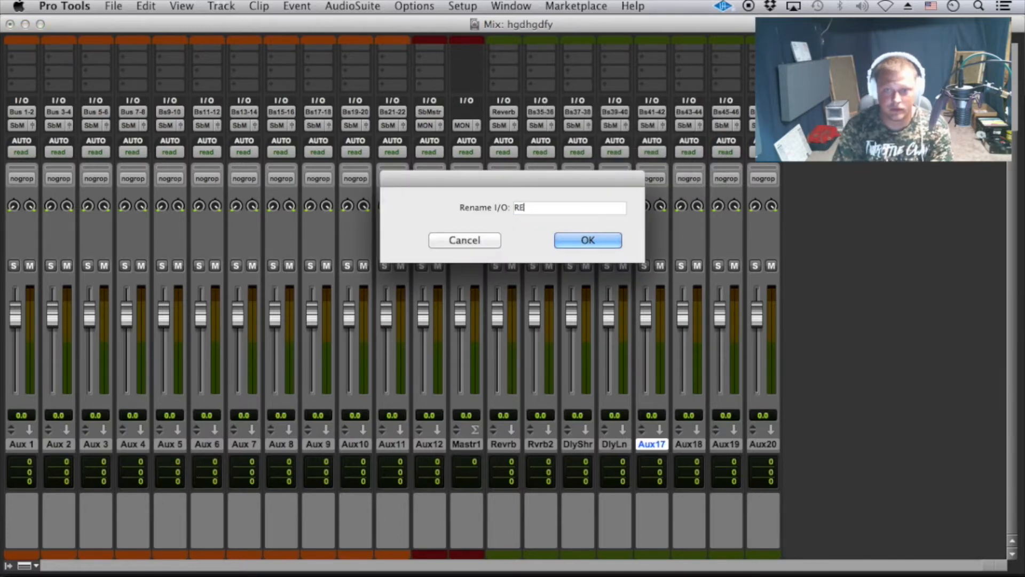
{"action": "key", "text": "BackSpace"}
{"action": "key", "text": "BackSpace"}
{"action": "key", "text": "BackSpace"}
{"action": "type", "text": "ver"}
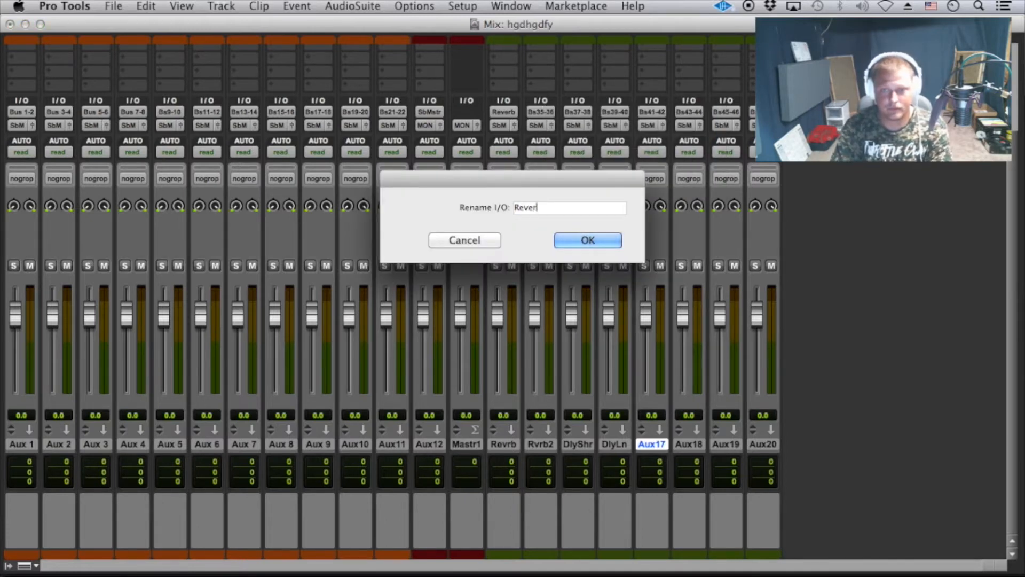
{"action": "type", "text": "b 2"}
{"action": "key", "text": "Return"}
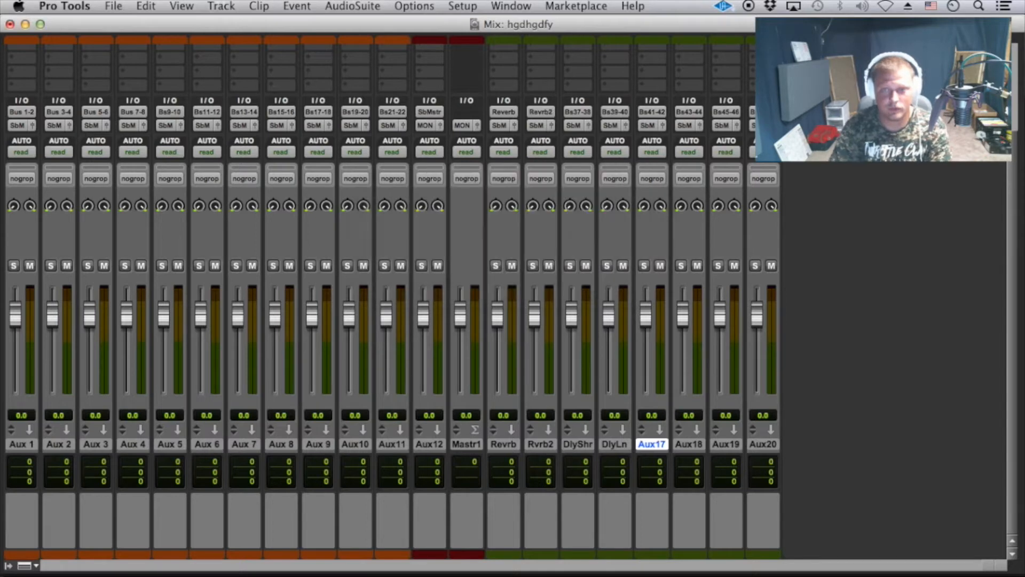
Rename the input buses of the two delay tracks as Delay Short and Delay Long
{"action": "right_click", "coordinate": [585, 114]}
{"action": "left_click", "coordinate": [620, 137]}
{"action": "type", "text": "Delay Short"}
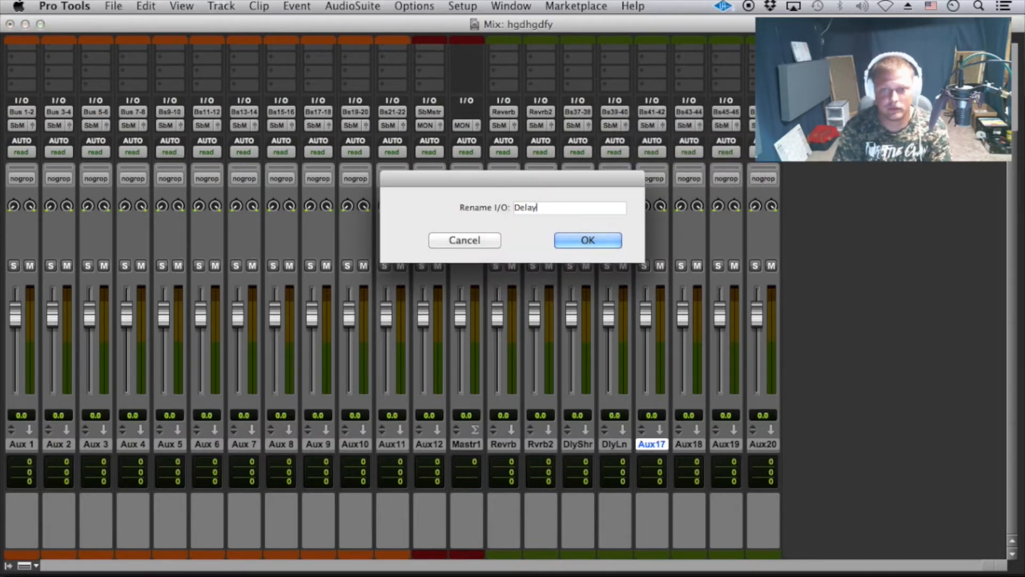
{"action": "key", "text": "Return"}
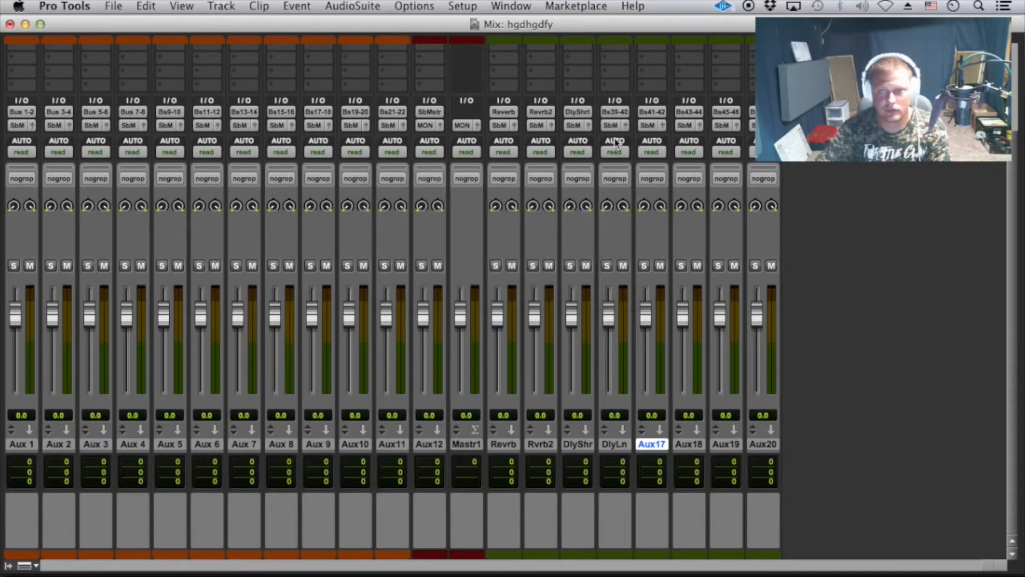
{"action": "right_click", "coordinate": [617, 114]}
{"action": "left_click", "coordinate": [643, 136]}
{"action": "type", "text": "D"}
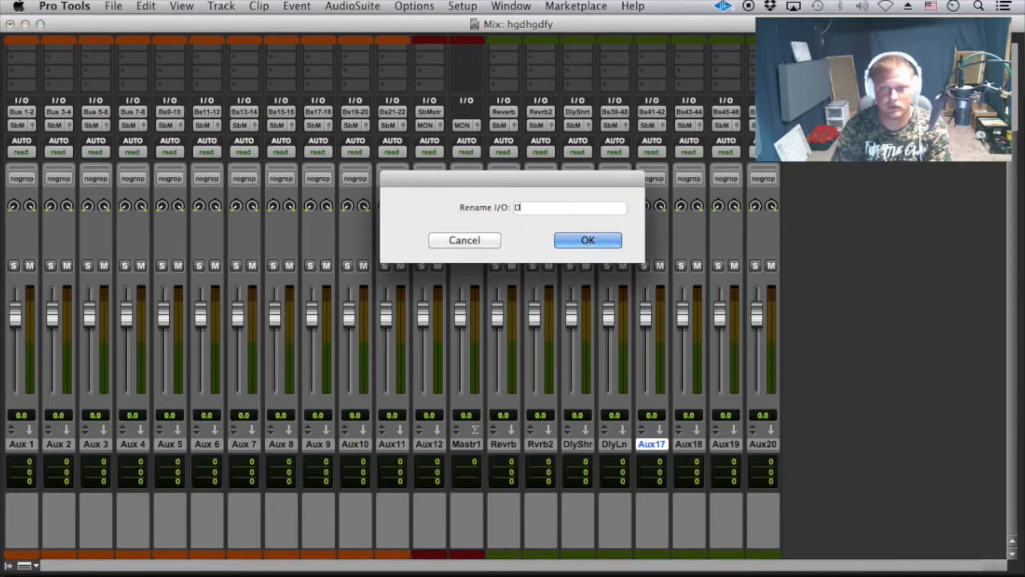
{"action": "type", "text": "elay Long"}
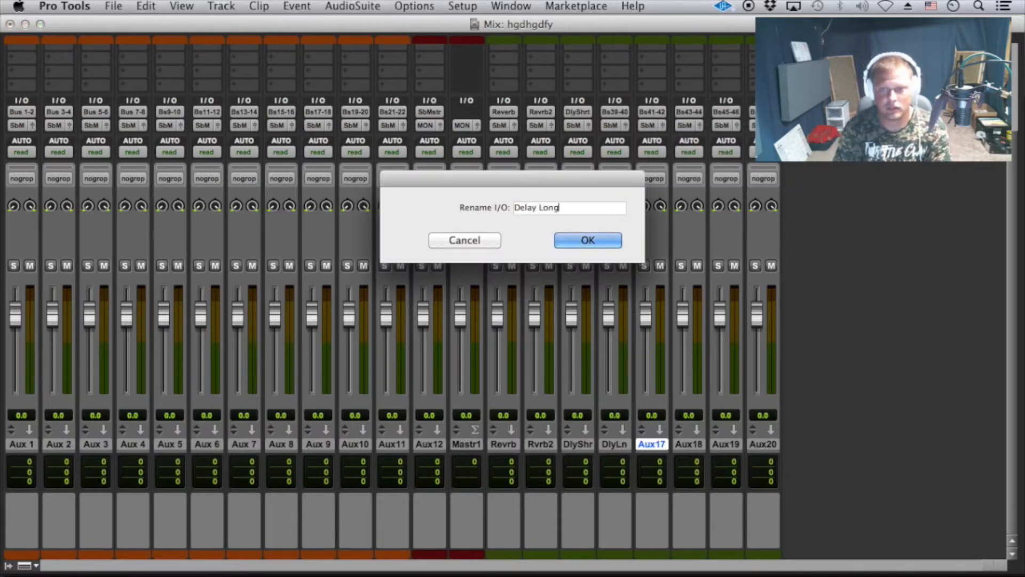
{"action": "key", "text": "Return"}
Show the Inserts F-J section in the mix window
{"action": "scroll", "coordinate": [801, 272], "scroll_direction": "up", "scroll_amount": 2}
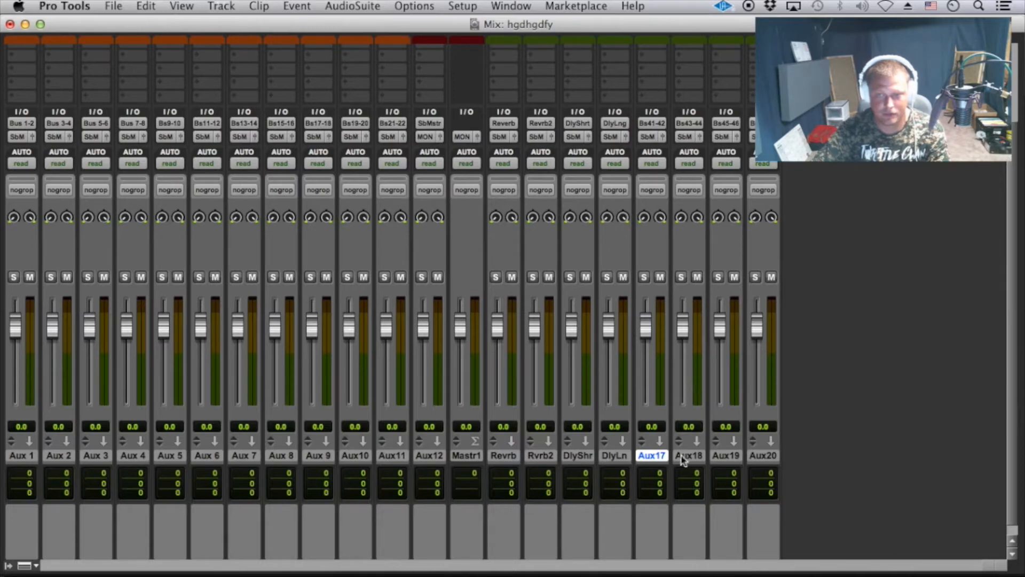
{"action": "scroll", "coordinate": [631, 404], "scroll_direction": "up", "scroll_amount": 5}
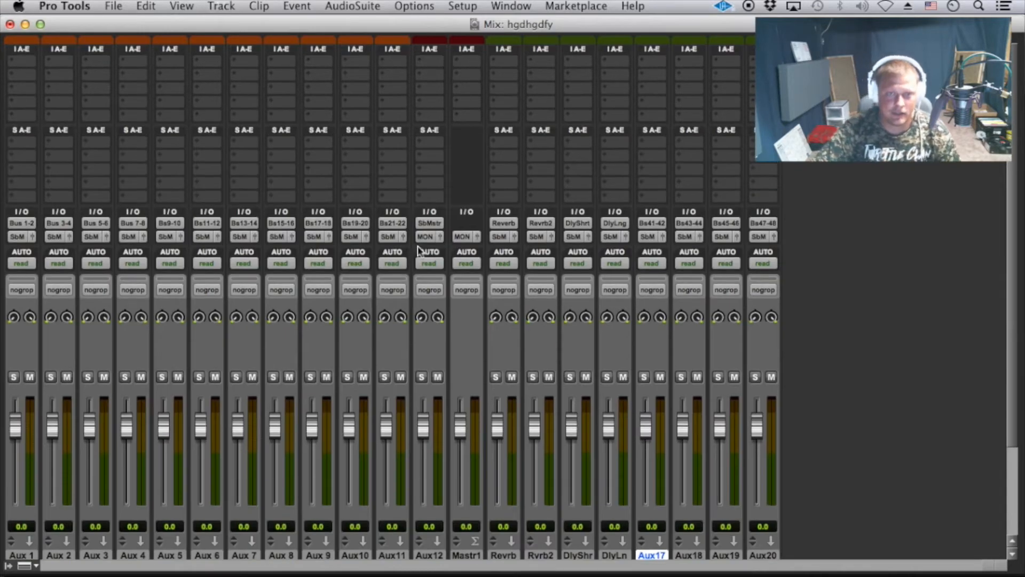
{"action": "left_click", "coordinate": [178, 6]}
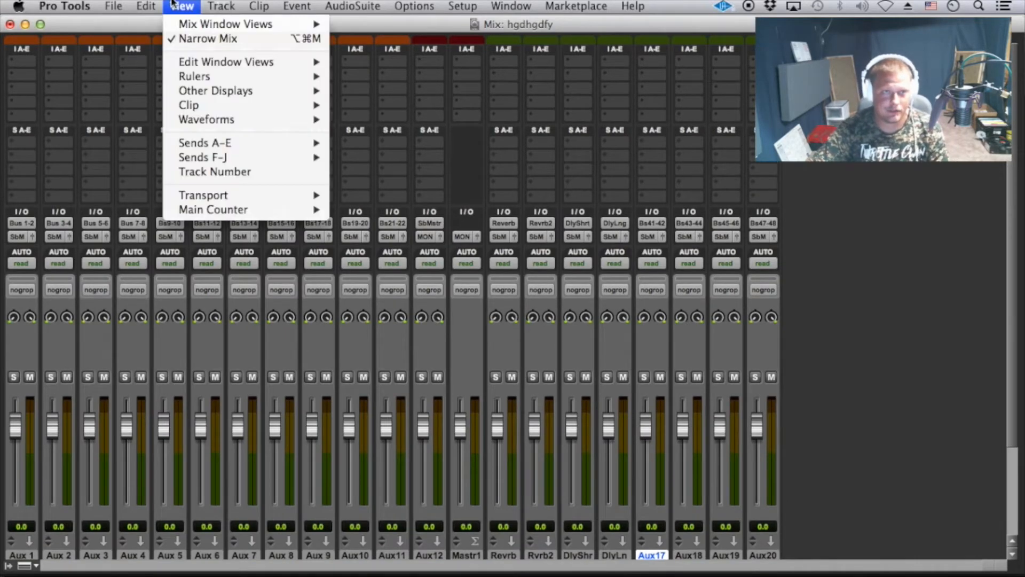
{"action": "mouse_move", "coordinate": [220, 26]}
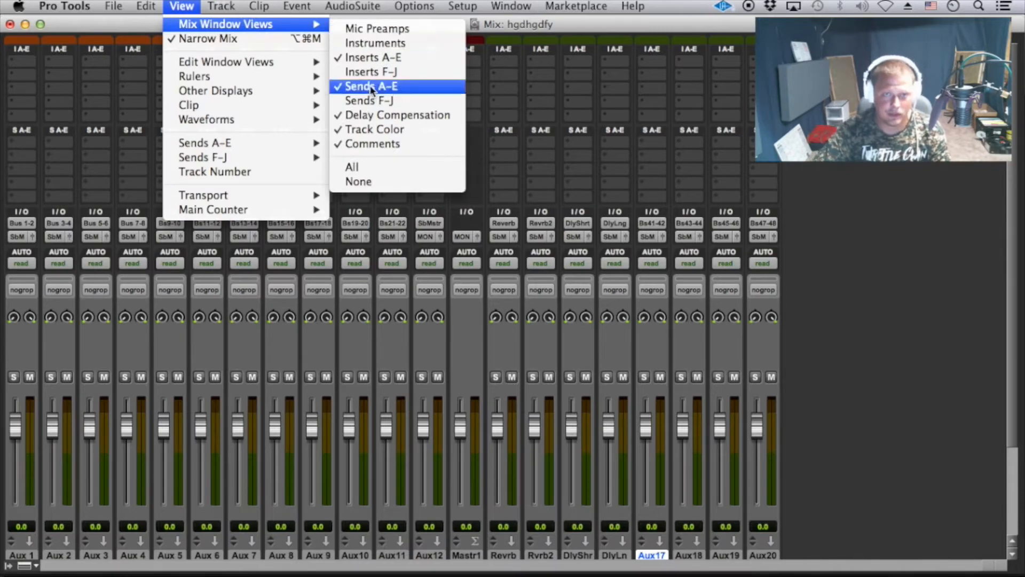
{"action": "left_click", "coordinate": [370, 71]}
Show the Sends F-J section in the mix window
{"action": "left_click", "coordinate": [182, 5]}
{"action": "mouse_move", "coordinate": [255, 26]}
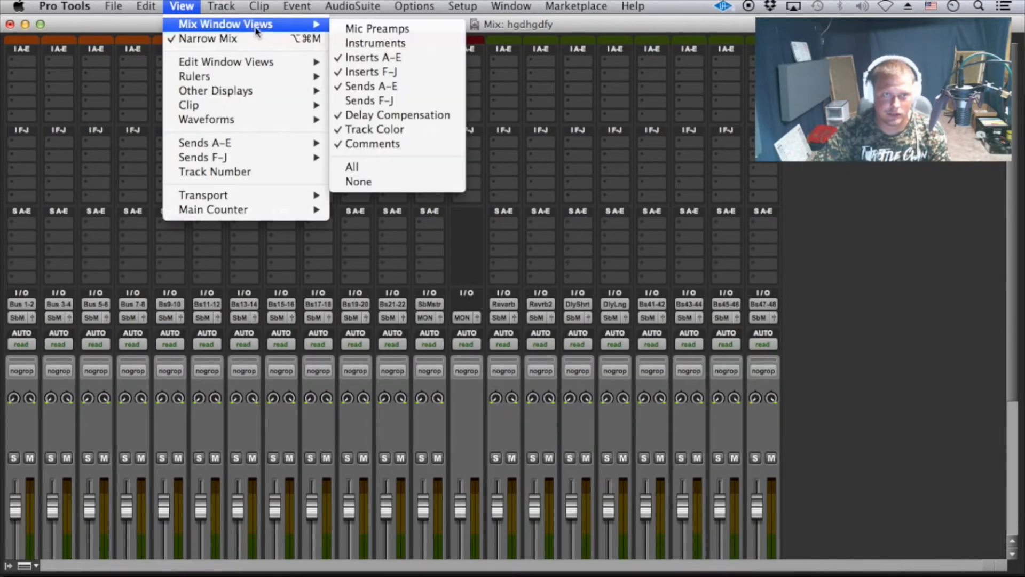
{"action": "left_click", "coordinate": [366, 100]}
{"action": "scroll", "coordinate": [614, 233], "scroll_direction": "down", "scroll_amount": 5}
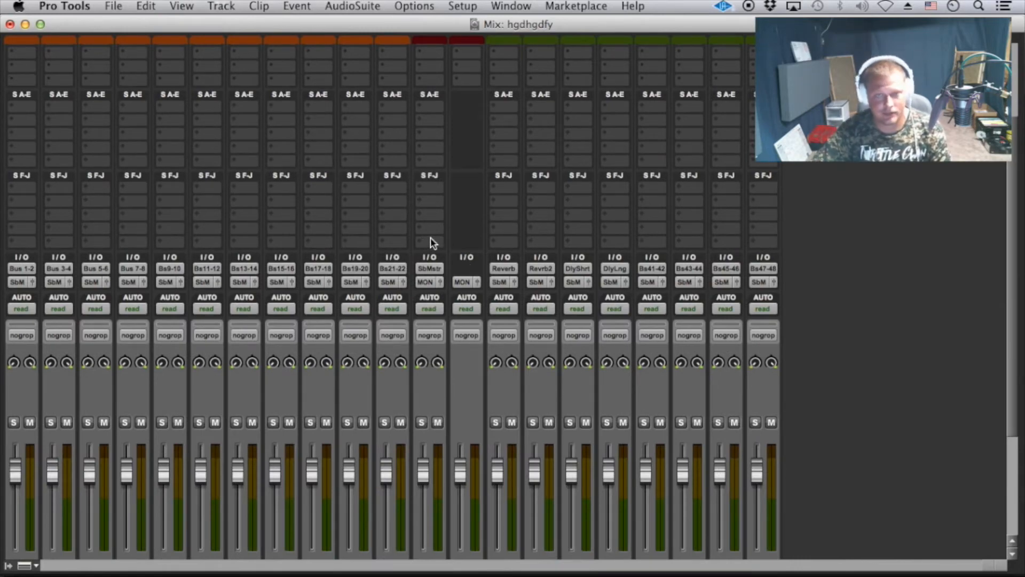
{"action": "scroll", "coordinate": [474, 249], "scroll_direction": "down", "scroll_amount": 5}
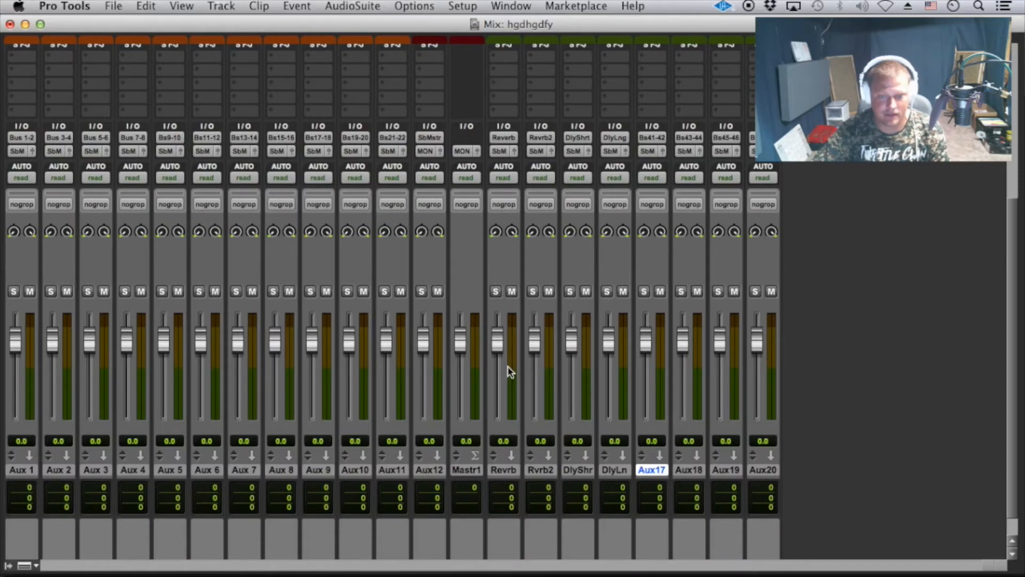
{"action": "scroll", "coordinate": [511, 379], "scroll_direction": "down", "scroll_amount": 1}
{"action": "scroll", "coordinate": [507, 414], "scroll_direction": "up", "scroll_amount": 3}
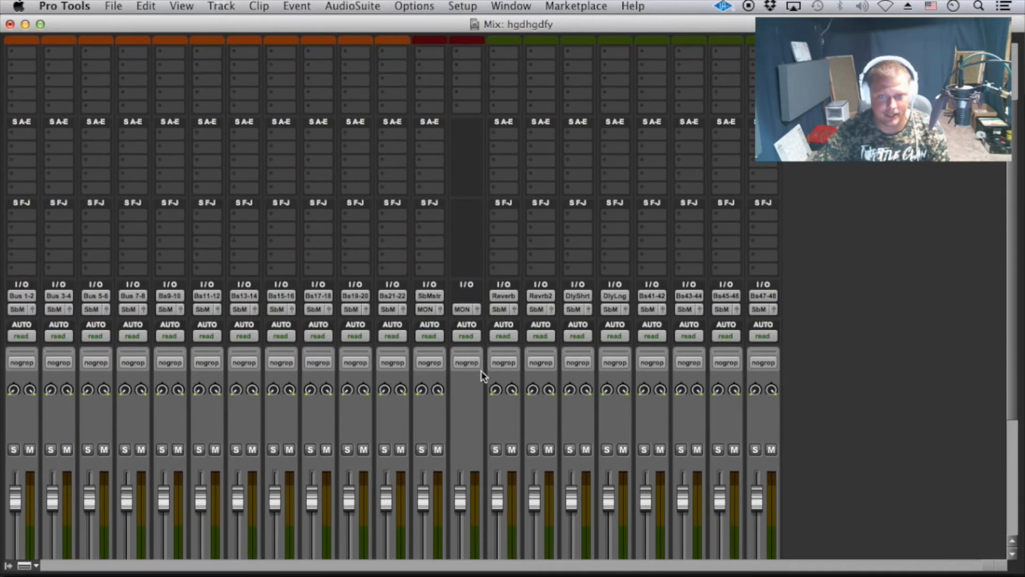
Assign send J of Aux 11 to the stereo Reverb bus and copy the send to Aux 10, Aux 9 and Aux 8
{"action": "left_click", "coordinate": [383, 270]}
{"action": "mouse_move", "coordinate": [402, 306]}
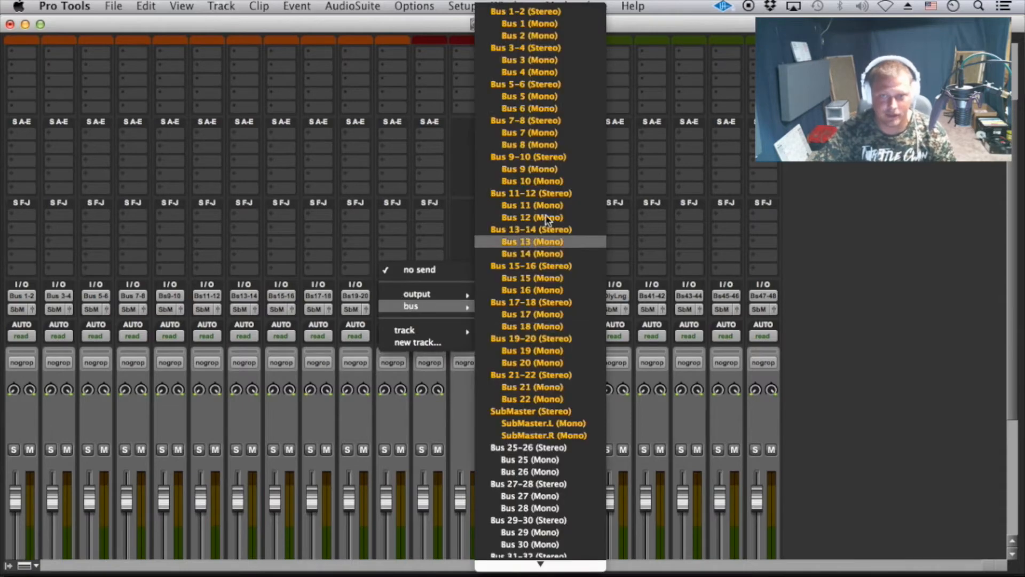
{"action": "scroll", "coordinate": [529, 460], "scroll_direction": "down", "scroll_amount": 20}
{"action": "scroll", "coordinate": [563, 88], "scroll_direction": "up", "scroll_amount": 5}
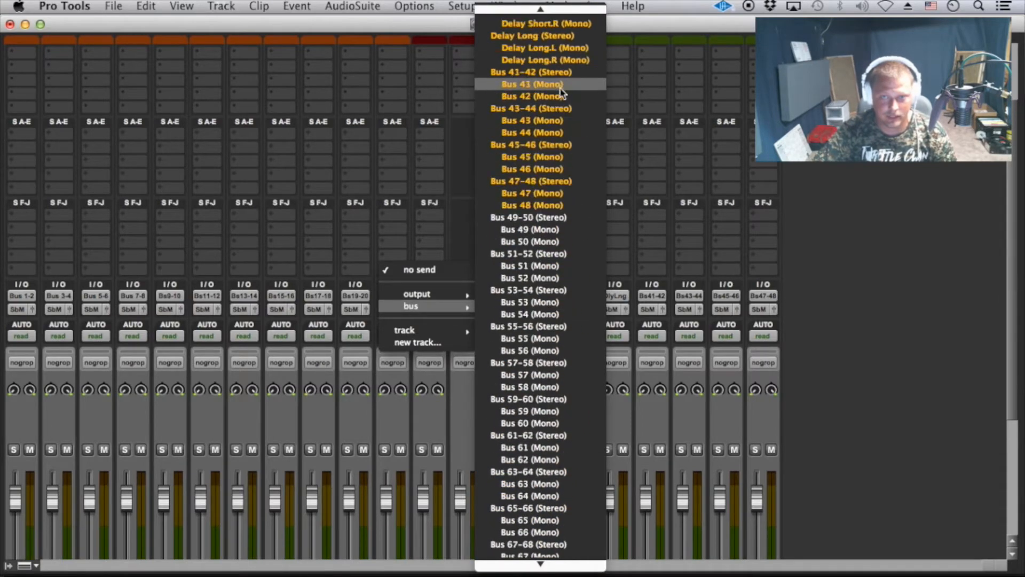
{"action": "scroll", "coordinate": [555, 85], "scroll_direction": "up", "scroll_amount": 5}
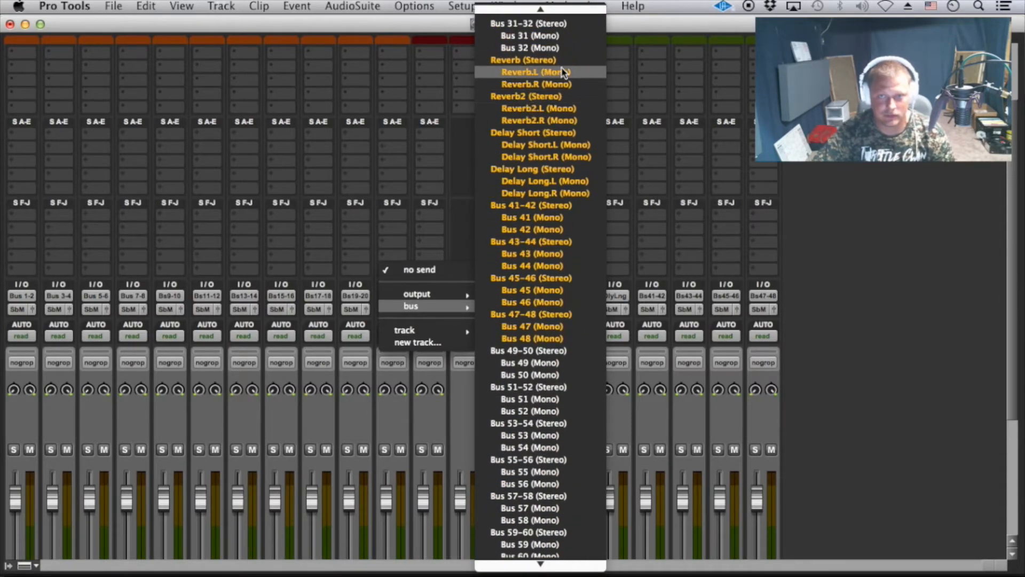
{"action": "left_click", "coordinate": [562, 59]}
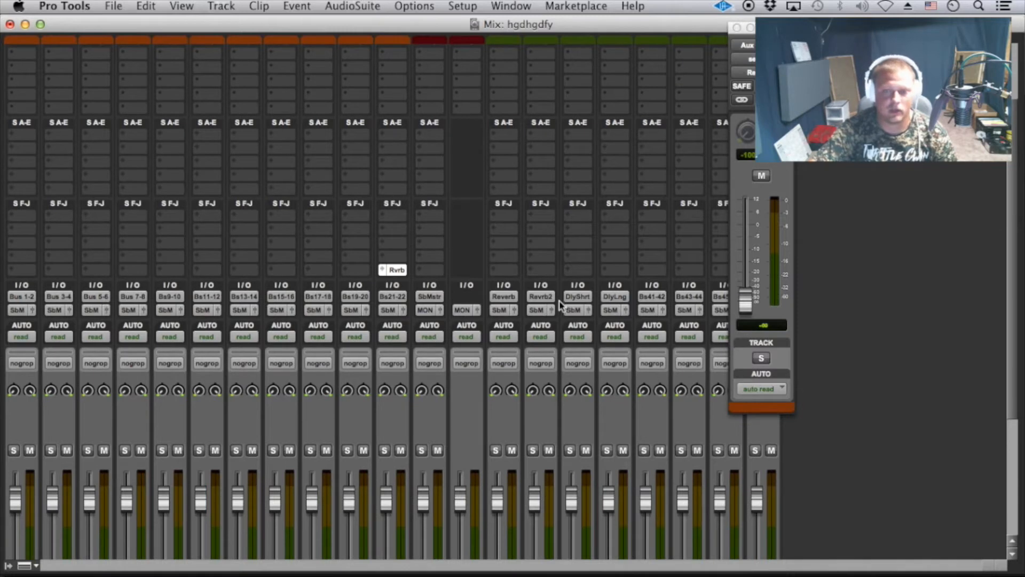
{"action": "left_click_drag", "start_coordinate": [396, 271], "coordinate": [281, 271]}
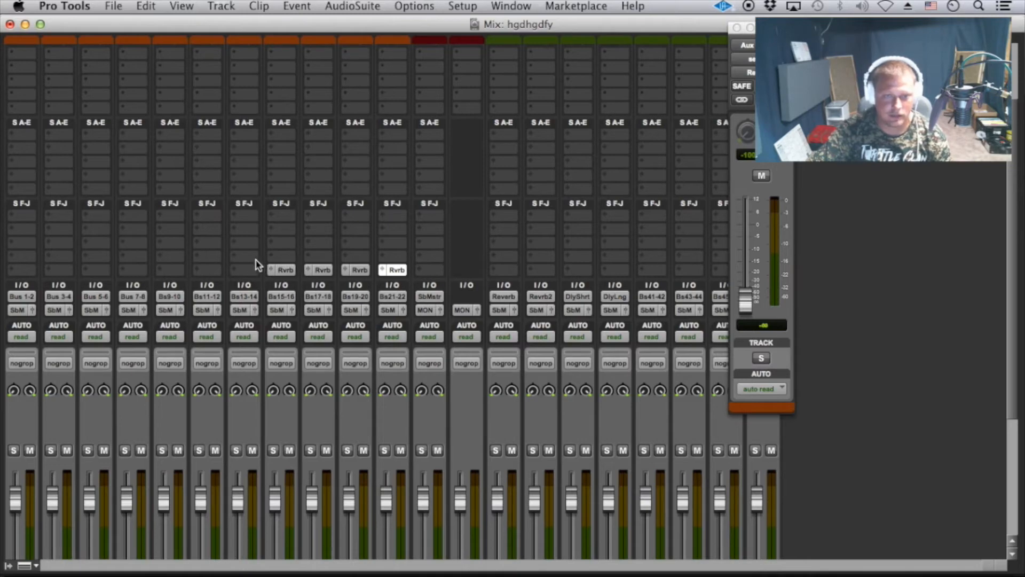
Assign send I of Aux 7 to the stereo Reverb2 bus
{"action": "left_click", "coordinate": [238, 258]}
{"action": "mouse_move", "coordinate": [251, 292]}
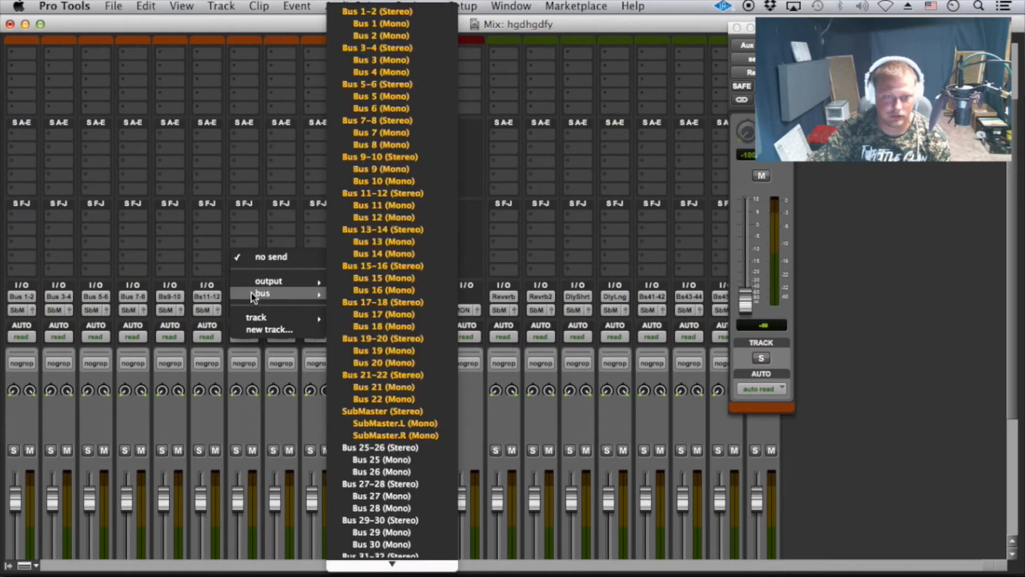
{"action": "scroll", "coordinate": [373, 359], "scroll_direction": "down", "scroll_amount": 15}
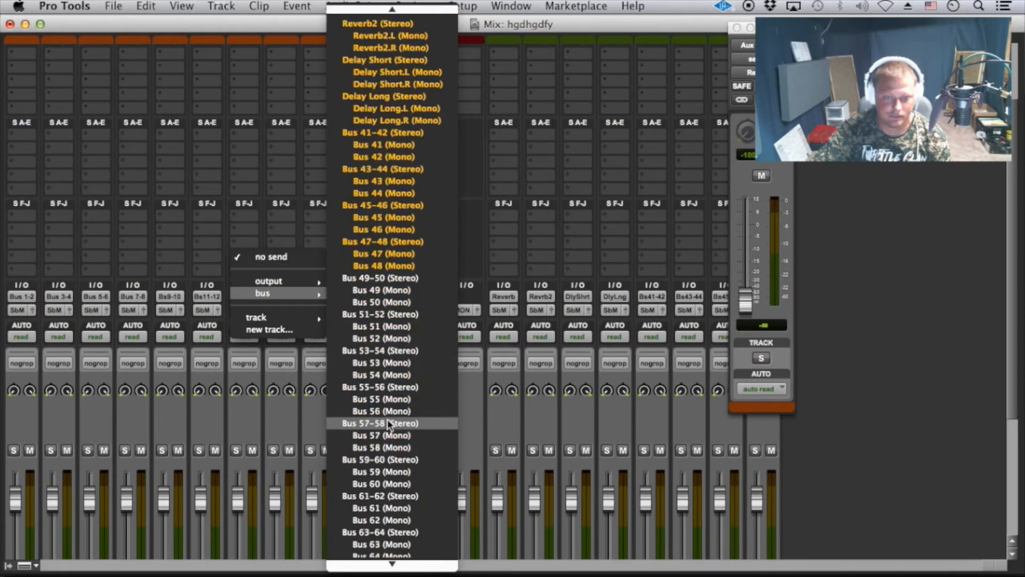
{"action": "scroll", "coordinate": [389, 425], "scroll_direction": "down", "scroll_amount": 15}
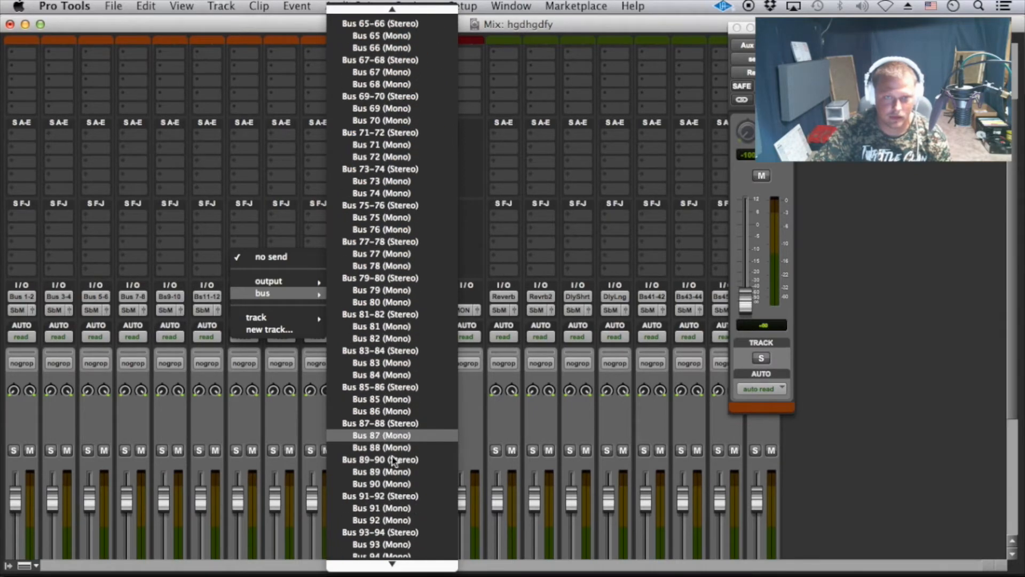
{"action": "scroll", "coordinate": [393, 460], "scroll_direction": "up", "scroll_amount": 15}
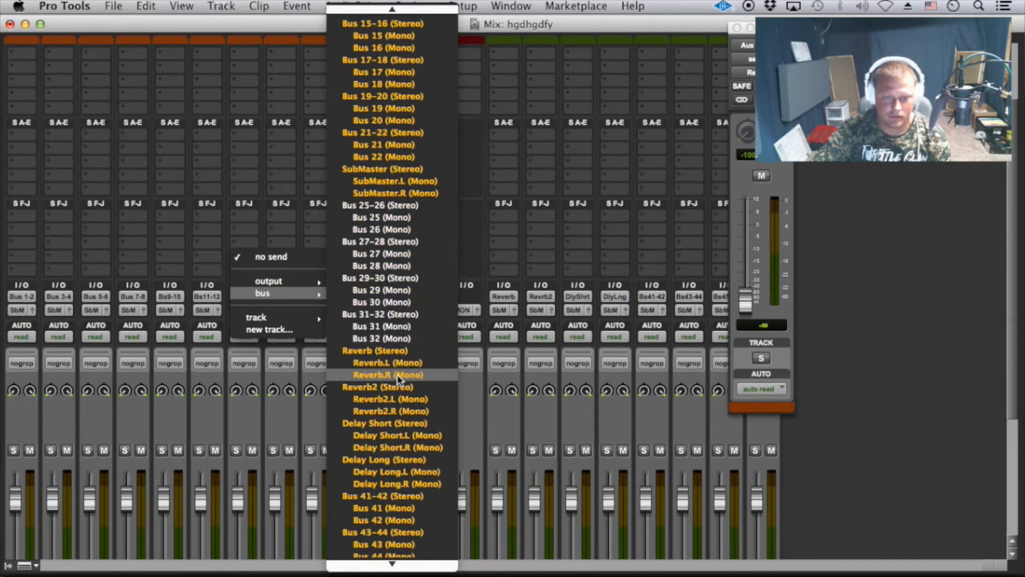
{"action": "left_click", "coordinate": [404, 387], "text": "alt+shift"}
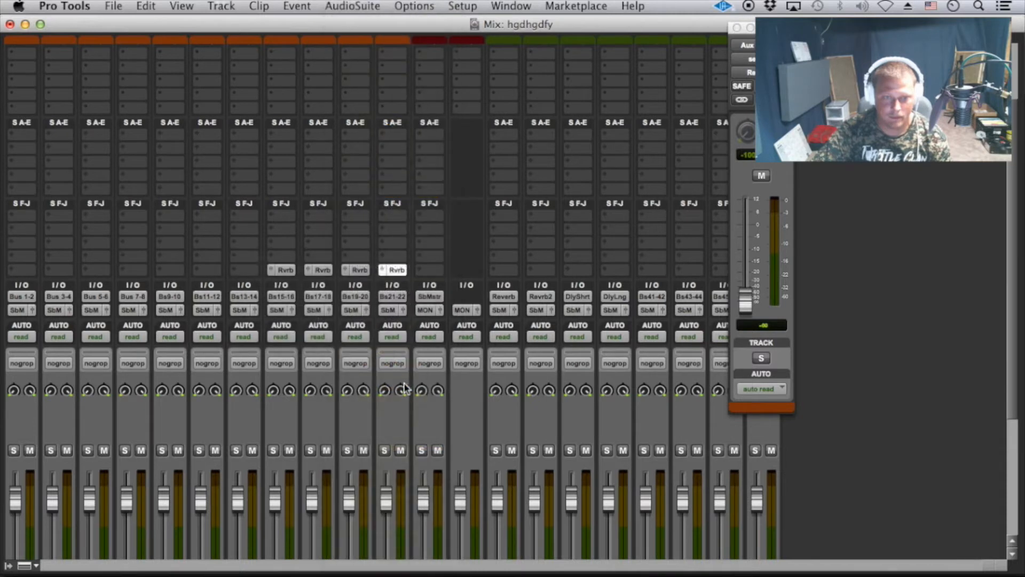
Copy the Reverb2 send to Aux 6 and Aux 5, and the Reverb send to Aux 4
{"action": "left_click", "coordinate": [193, 258]}
{"action": "left_click_drag", "start_coordinate": [193, 254], "coordinate": [167, 257]}
{"action": "left_click", "coordinate": [280, 272]}
{"action": "left_click_drag", "start_coordinate": [279, 271], "coordinate": [140, 260]}
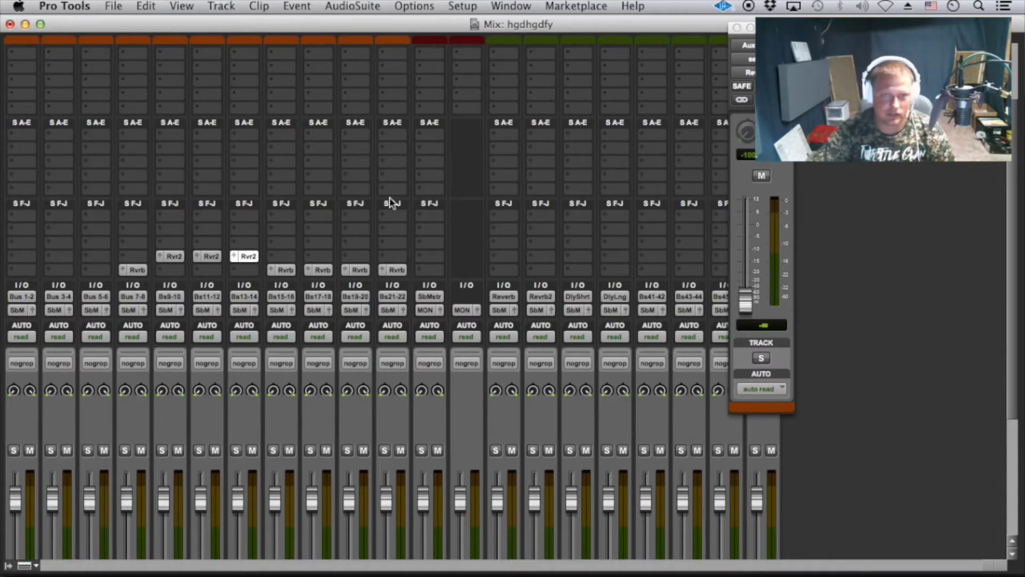
Assign send G of Aux 10 to the stereo Delay Short bus
{"action": "left_click", "coordinate": [348, 228]}
{"action": "mouse_move", "coordinate": [398, 273]}
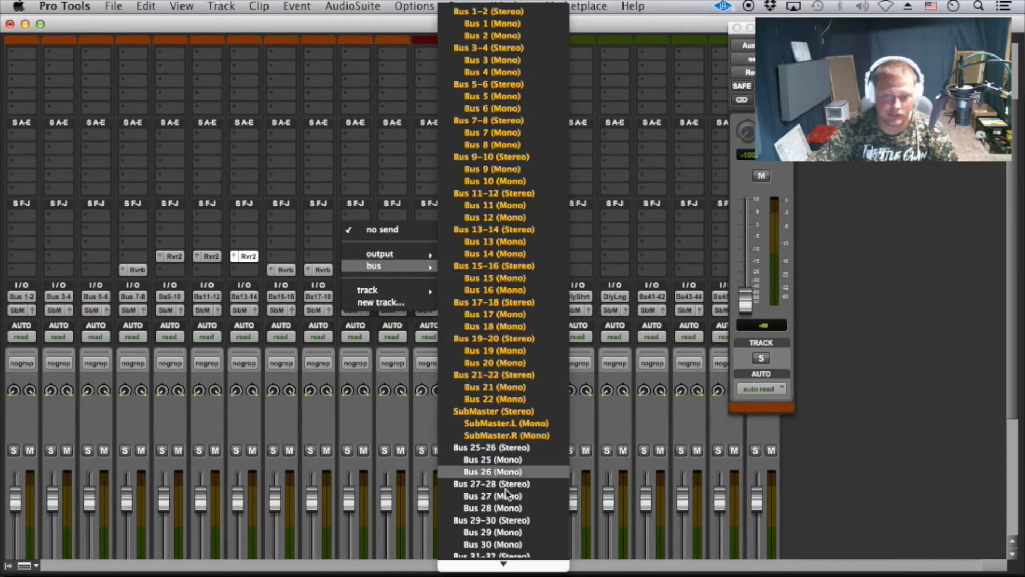
{"action": "scroll", "coordinate": [502, 534], "scroll_direction": "down", "scroll_amount": 5}
{"action": "left_click", "coordinate": [532, 473]}
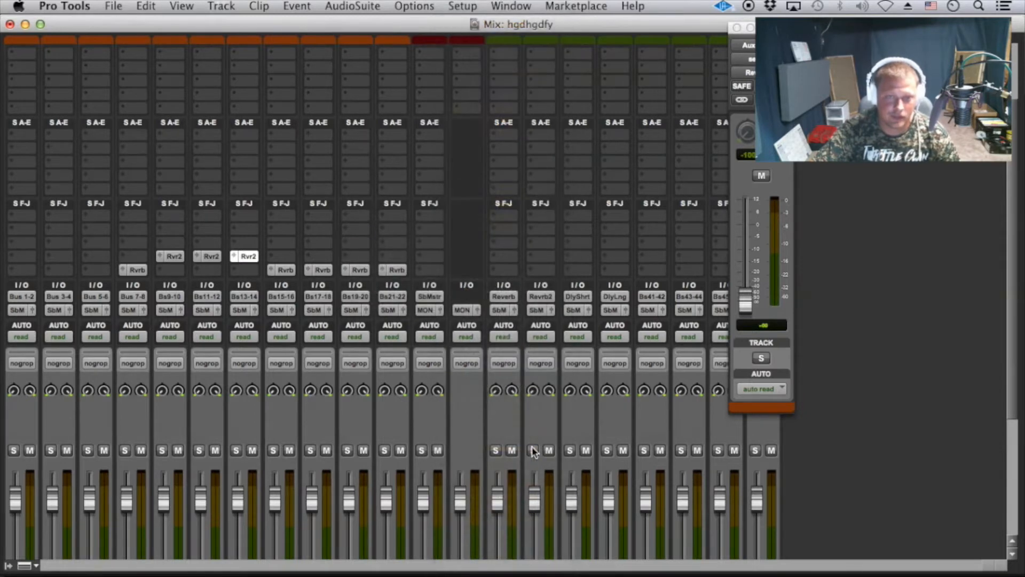
Assign send F of Aux 9 to the stereo Delay Long bus
{"action": "left_click", "coordinate": [312, 218]}
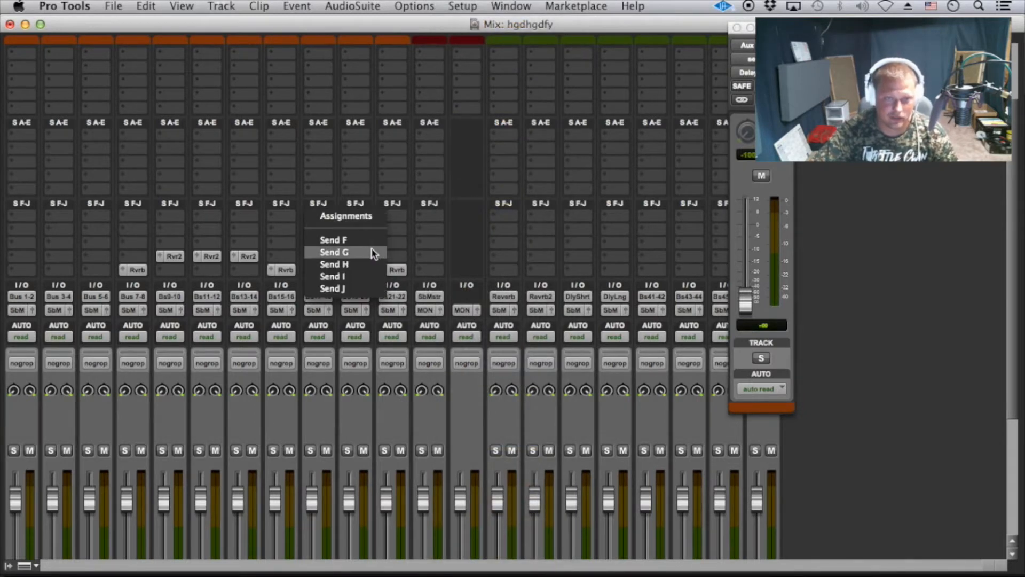
{"action": "left_click", "coordinate": [291, 218]}
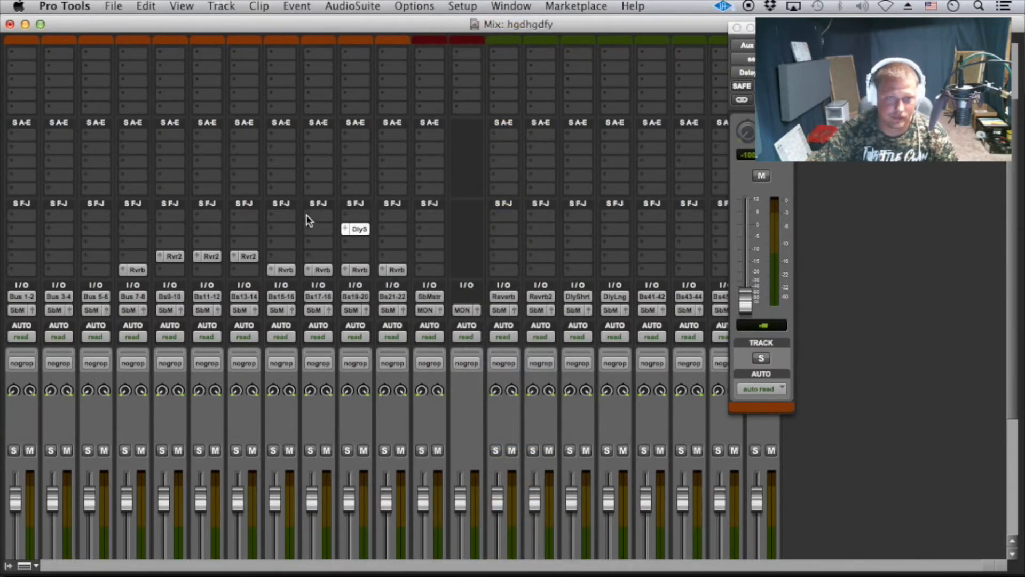
{"action": "left_click", "coordinate": [308, 220]}
{"action": "mouse_move", "coordinate": [337, 252]}
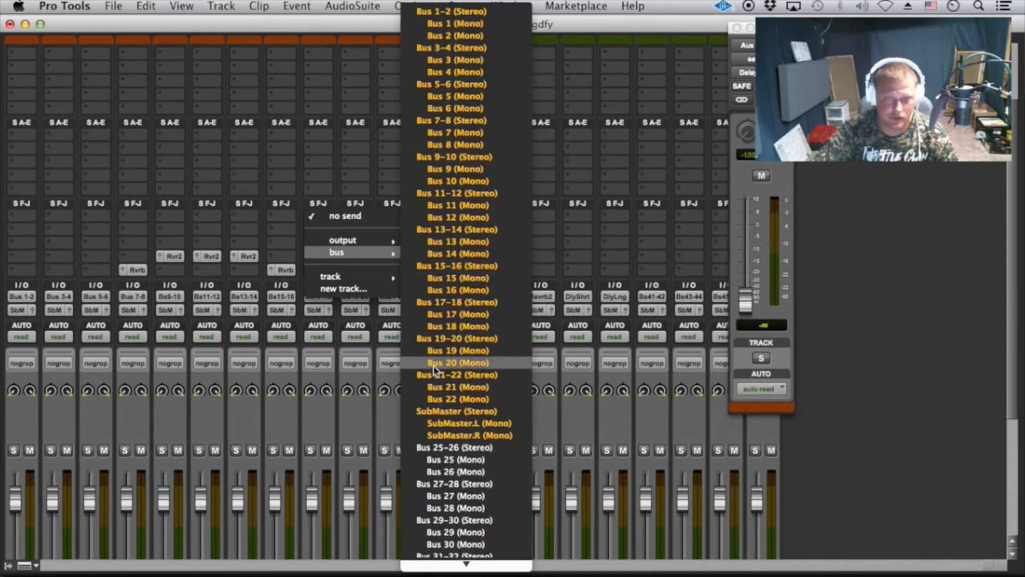
{"action": "scroll", "coordinate": [434, 369], "scroll_direction": "down", "scroll_amount": 10}
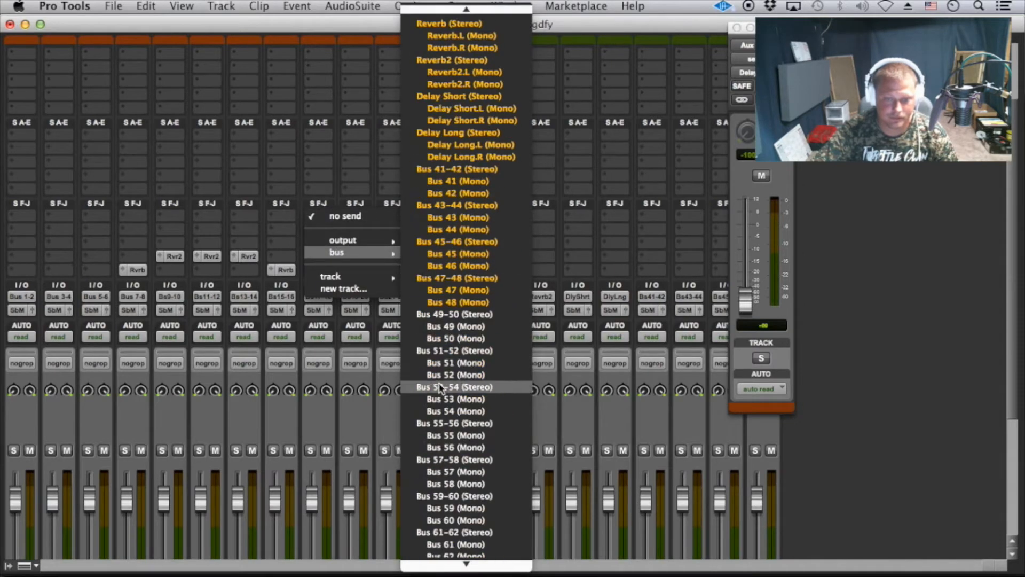
{"action": "left_click", "coordinate": [467, 134]}
Move the Delay Short send on Aux 10 to slot H and the Delay Long send on Aux 9 to slot G
{"action": "left_click_drag", "start_coordinate": [356, 229], "coordinate": [359, 242]}
{"action": "left_click_drag", "start_coordinate": [319, 215], "coordinate": [320, 228]}
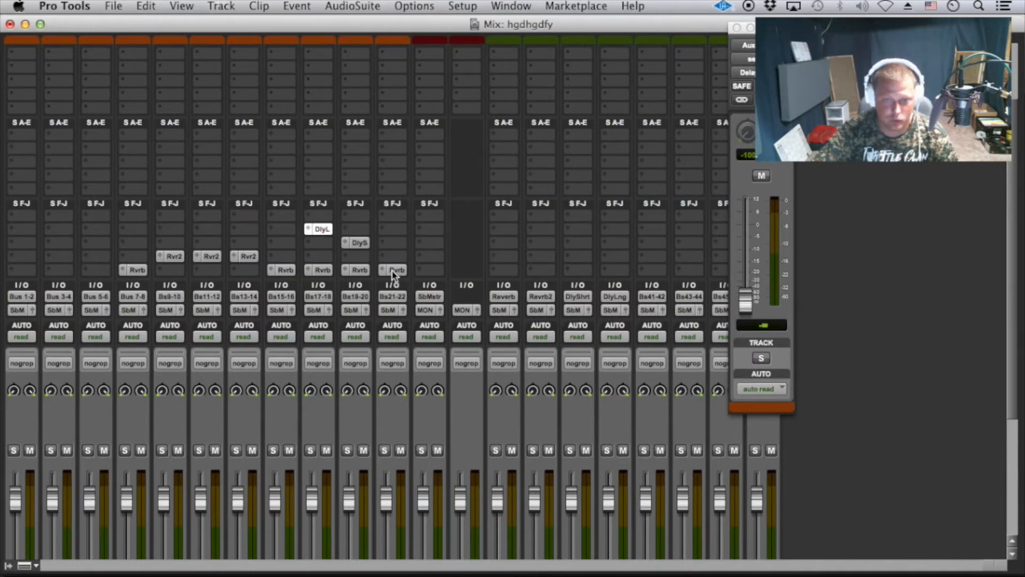
Copy the Delay Long send to Aux 4, the Delay Short and Reverb sends to Aux 3, and the Reverb2 send to Aux 1 and Aux 2
{"action": "left_click_drag", "start_coordinate": [320, 229], "coordinate": [133, 228]}
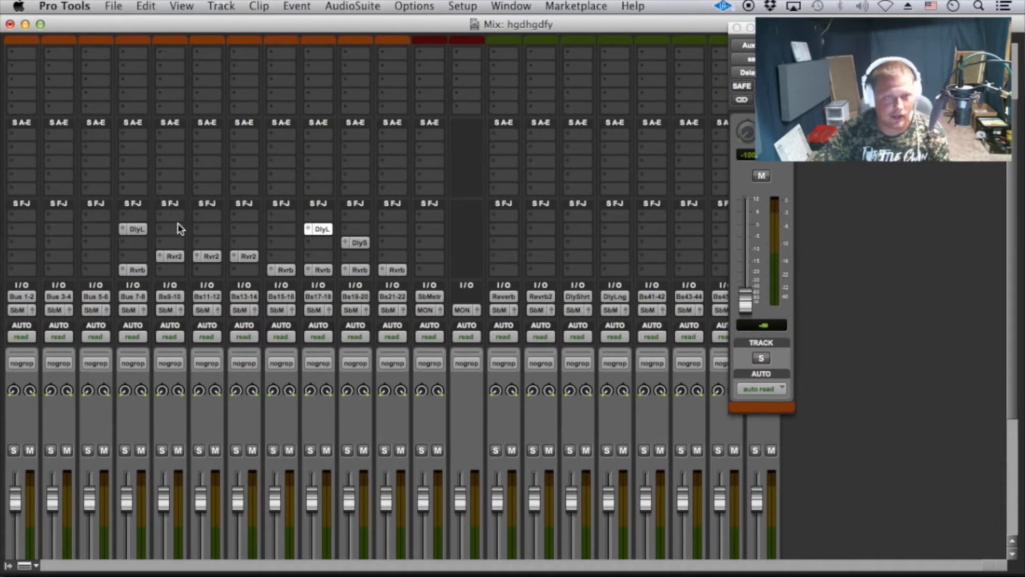
{"action": "left_click_drag", "start_coordinate": [359, 244], "coordinate": [99, 242]}
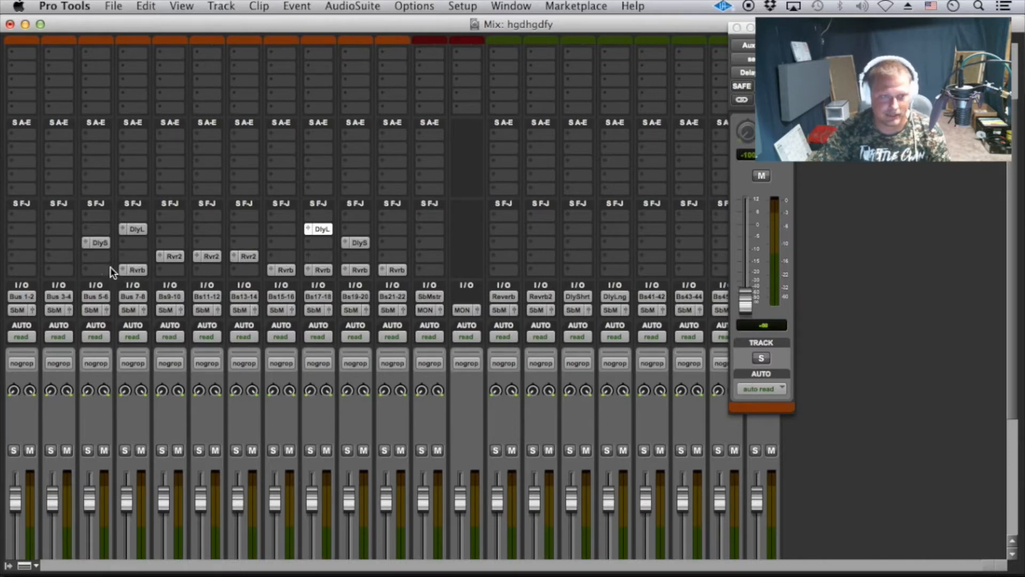
{"action": "left_click_drag", "start_coordinate": [132, 269], "coordinate": [21, 256]}
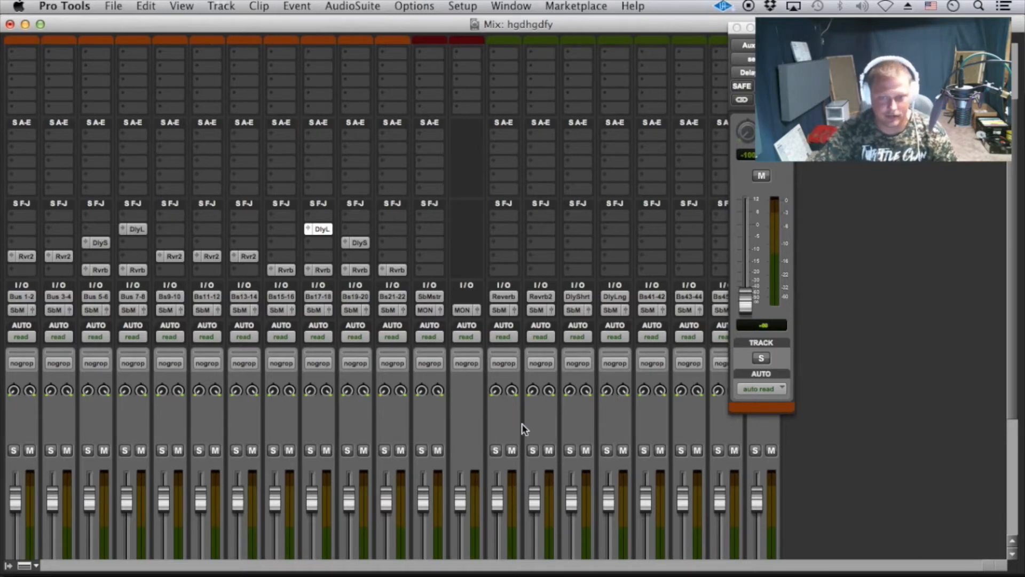
Rename the input bus of the Aux 17 track as Enigma
{"action": "scroll", "coordinate": [514, 430], "scroll_direction": "down", "scroll_amount": 1}
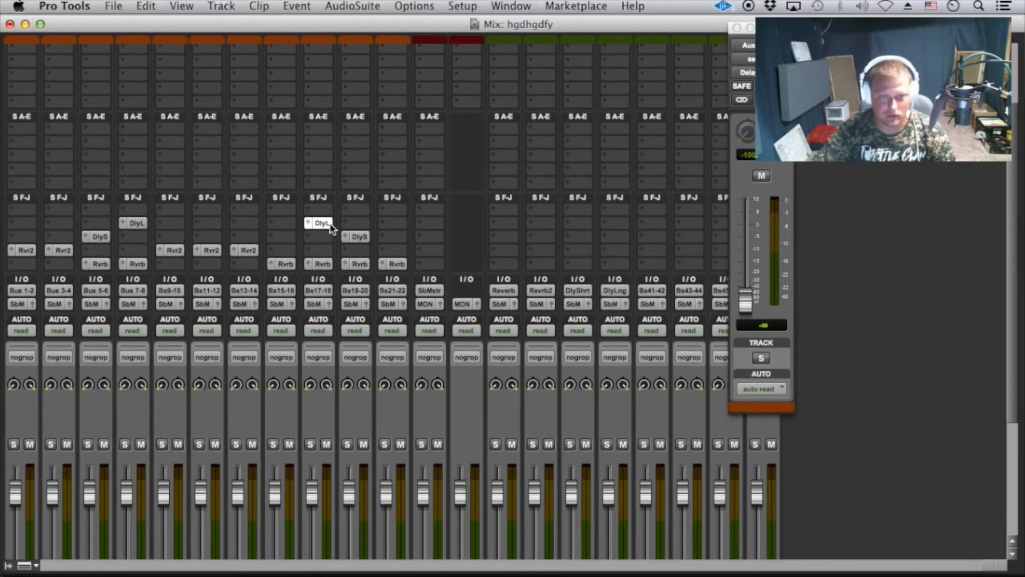
{"action": "right_click", "coordinate": [653, 290]}
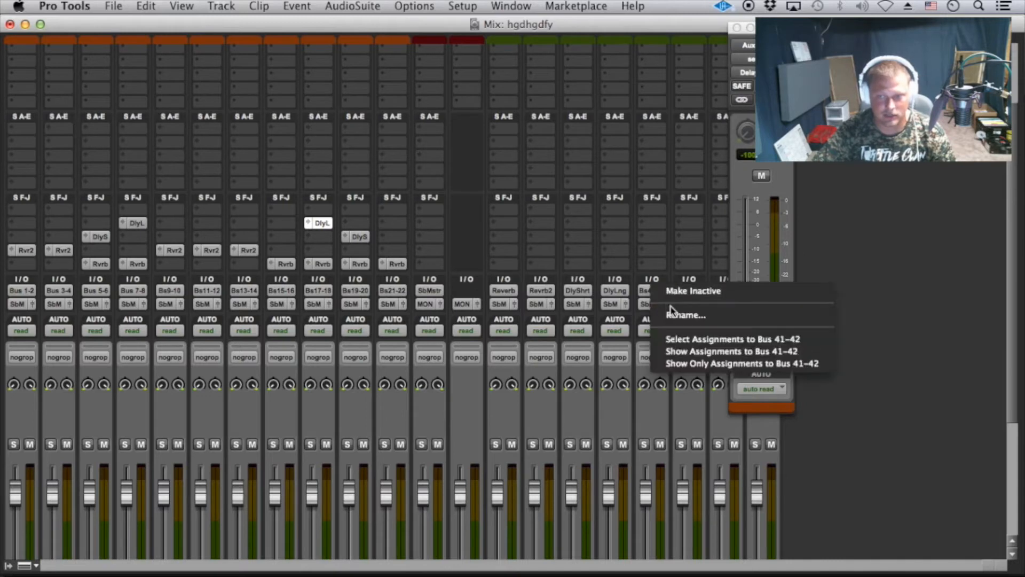
{"action": "left_click", "coordinate": [681, 316]}
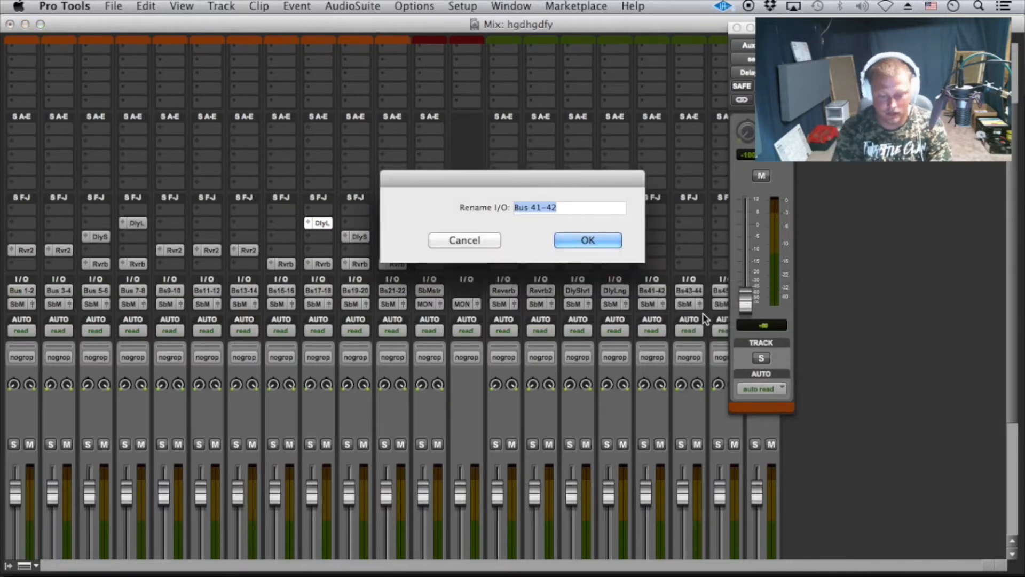
{"action": "type", "text": "Enigma"}
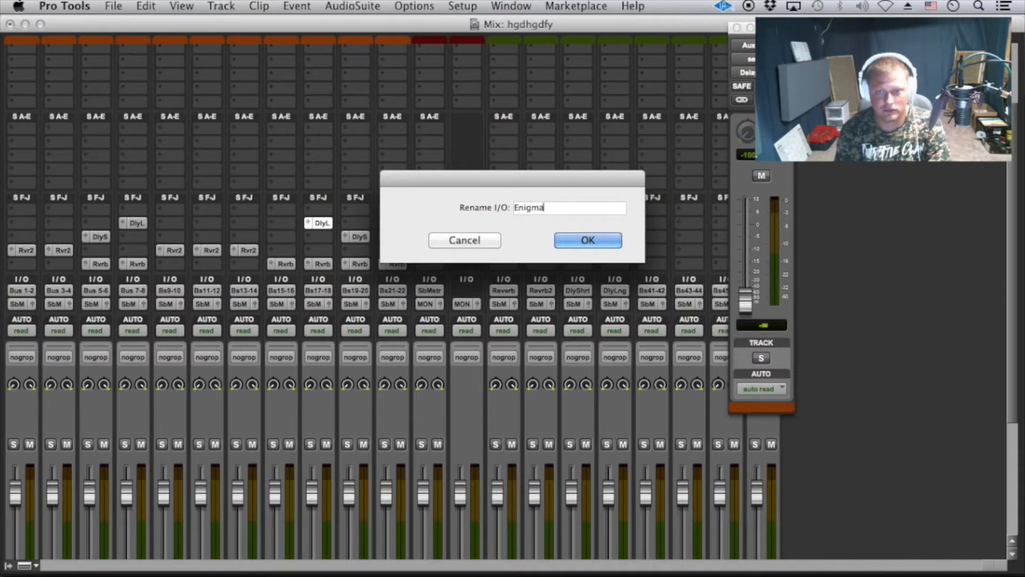
{"action": "key", "text": "Return"}
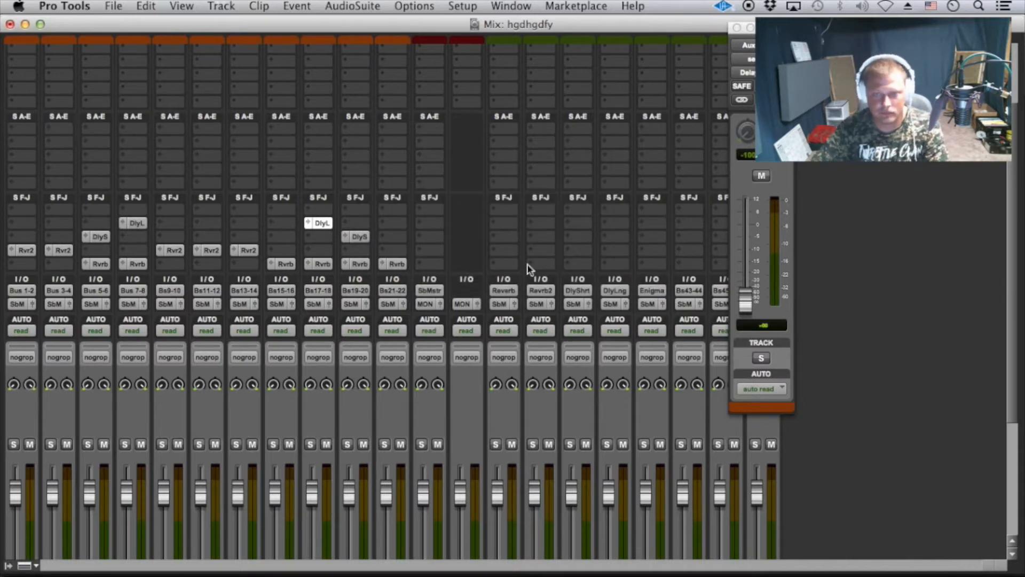
Assign send F of Aux 8 to the stereo Enigma bus and copy the send to Aux 3
{"action": "left_click", "coordinate": [278, 207]}
{"action": "mouse_move", "coordinate": [320, 247]}
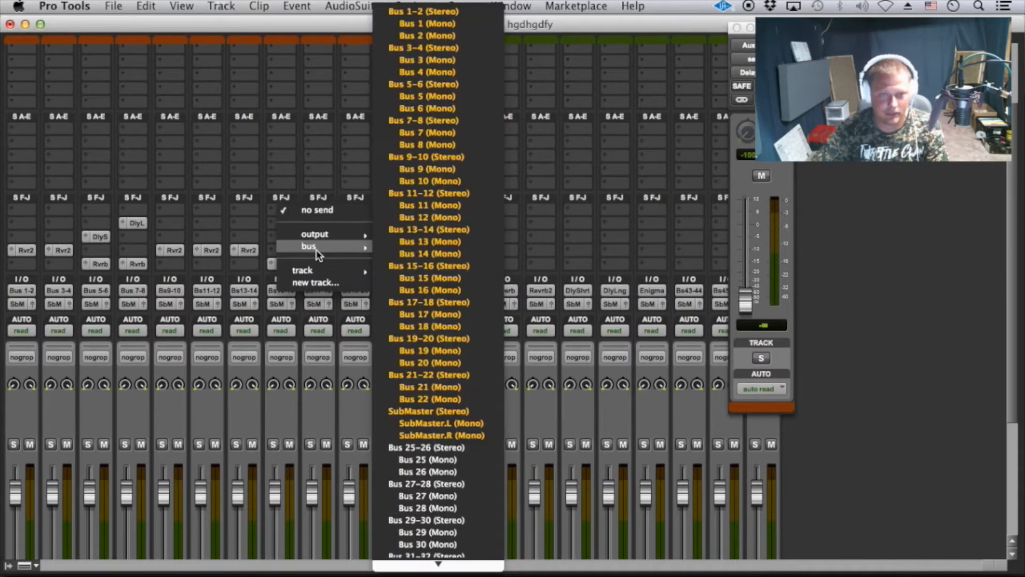
{"action": "scroll", "coordinate": [435, 459], "scroll_direction": "down", "scroll_amount": 10}
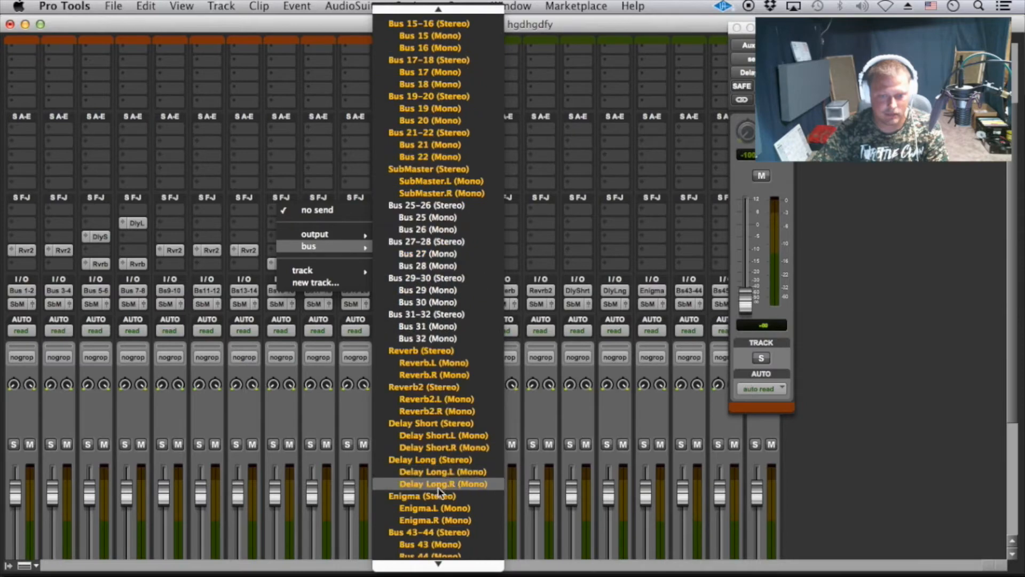
{"action": "left_click", "coordinate": [443, 496]}
{"action": "left_click_drag", "start_coordinate": [284, 210], "coordinate": [96, 209]}
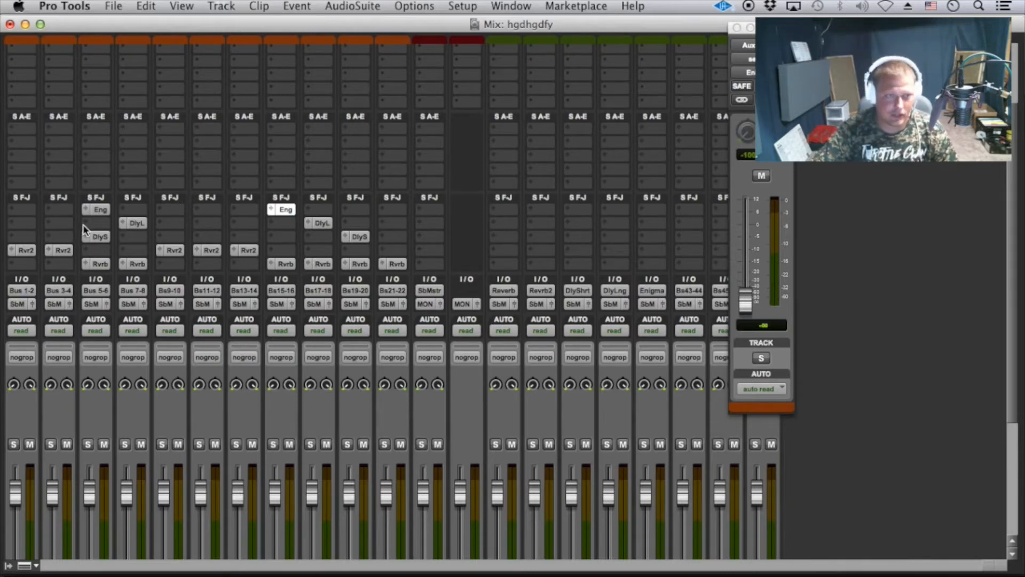
Remove the Delay Long send from Aux 4 and the Delay Short and Enigma sends from Aux 3
{"action": "left_click", "coordinate": [124, 224]}
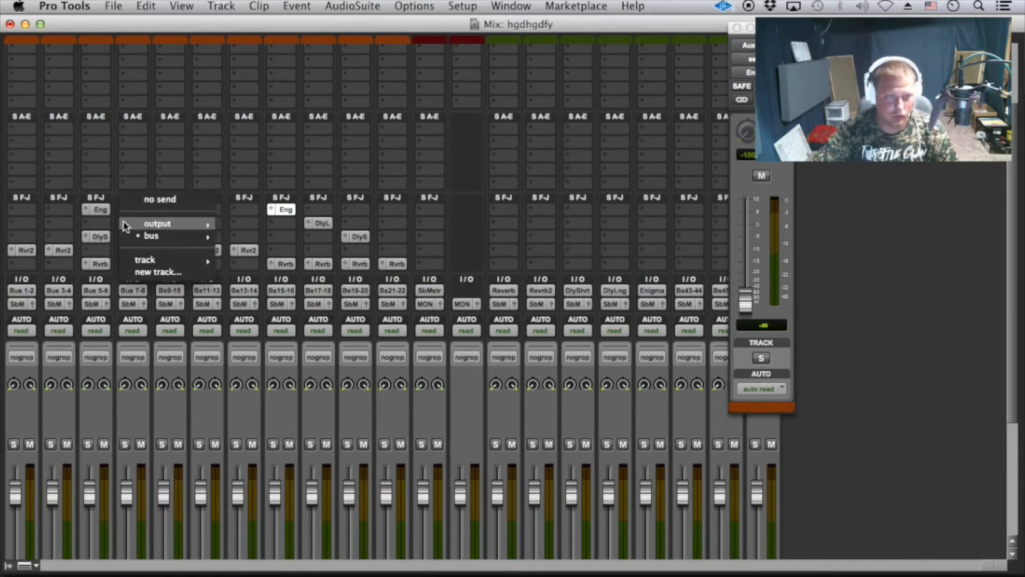
{"action": "left_click", "coordinate": [136, 200]}
{"action": "left_click", "coordinate": [85, 209]}
{"action": "left_click", "coordinate": [104, 186]}
{"action": "left_click", "coordinate": [99, 207]}
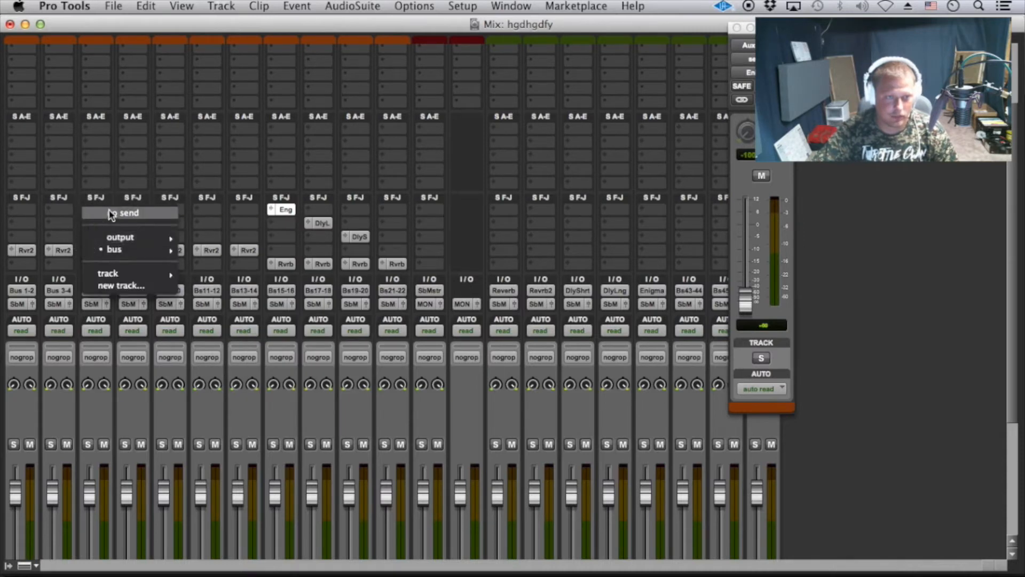
{"action": "left_click", "coordinate": [109, 213]}
Remove the Enigma send from Aux 8, the Delay Long send from Aux 9 and the Delay Short send from Aux 10
{"action": "left_click", "coordinate": [274, 210]}
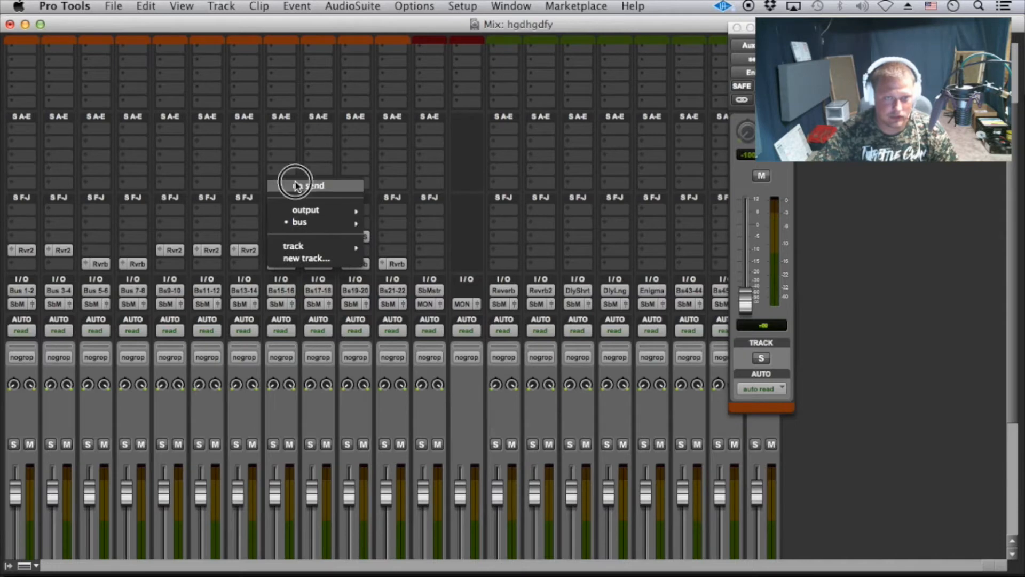
{"action": "left_click", "coordinate": [292, 184]}
{"action": "left_click", "coordinate": [306, 221]}
{"action": "left_click", "coordinate": [332, 199]}
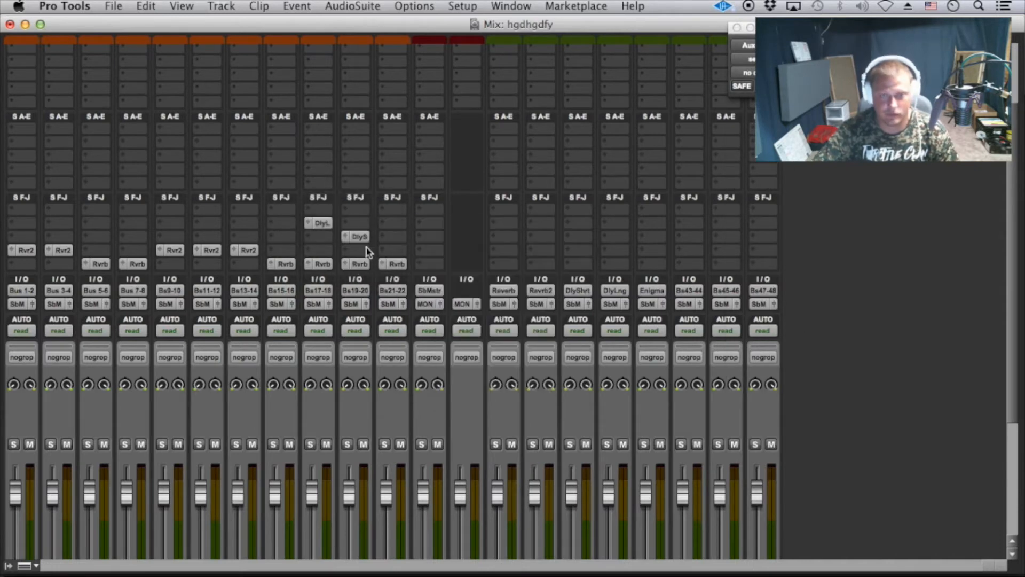
{"action": "left_click", "coordinate": [354, 233]}
{"action": "left_click", "coordinate": [358, 213]}
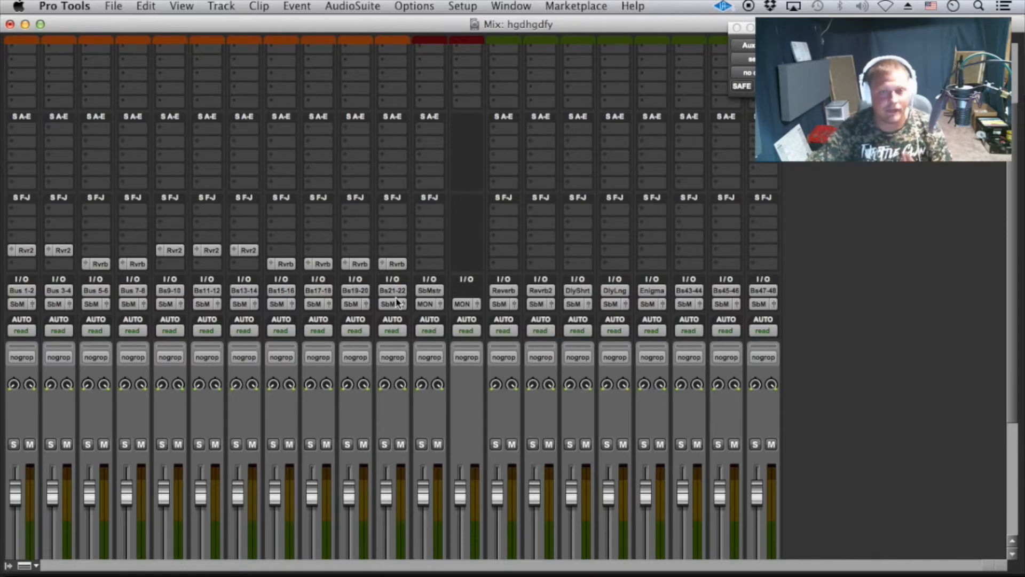
{"action": "scroll", "coordinate": [398, 303], "scroll_direction": "up", "scroll_amount": 4}
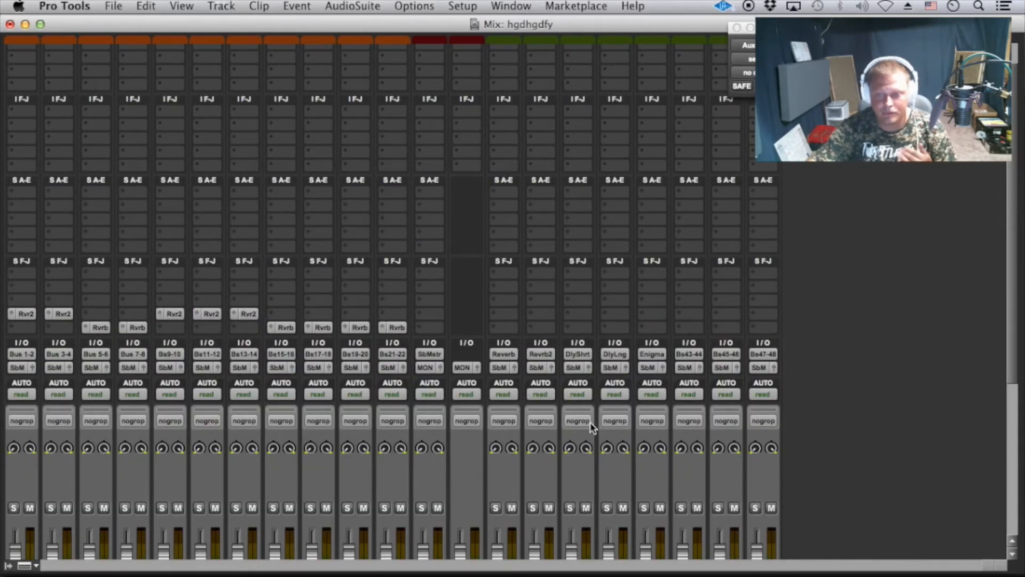
{"action": "scroll", "coordinate": [635, 422], "scroll_direction": "down", "scroll_amount": 1}
{"action": "scroll", "coordinate": [640, 422], "scroll_direction": "down", "scroll_amount": 10}
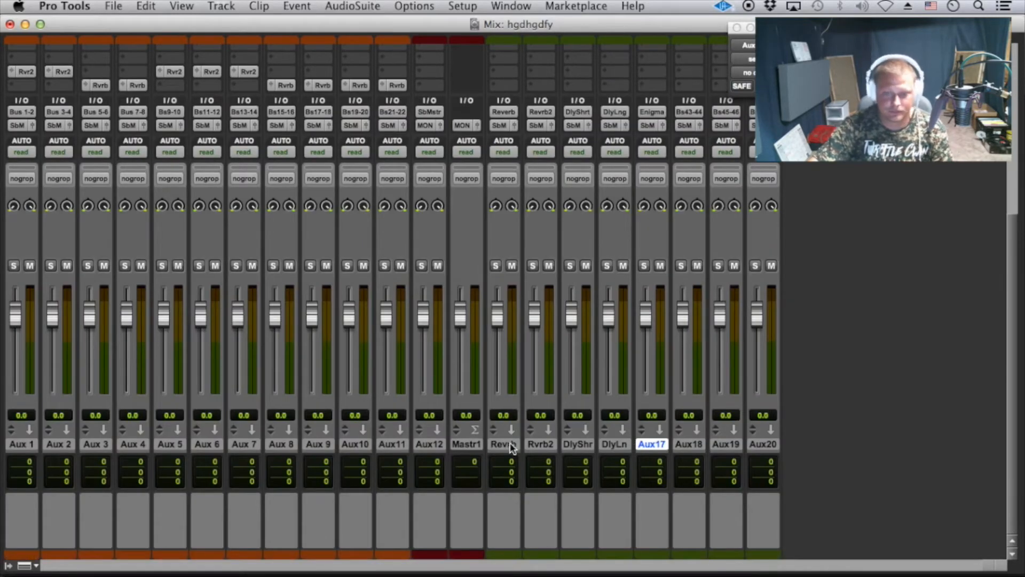
{"action": "left_click", "coordinate": [763, 444]}
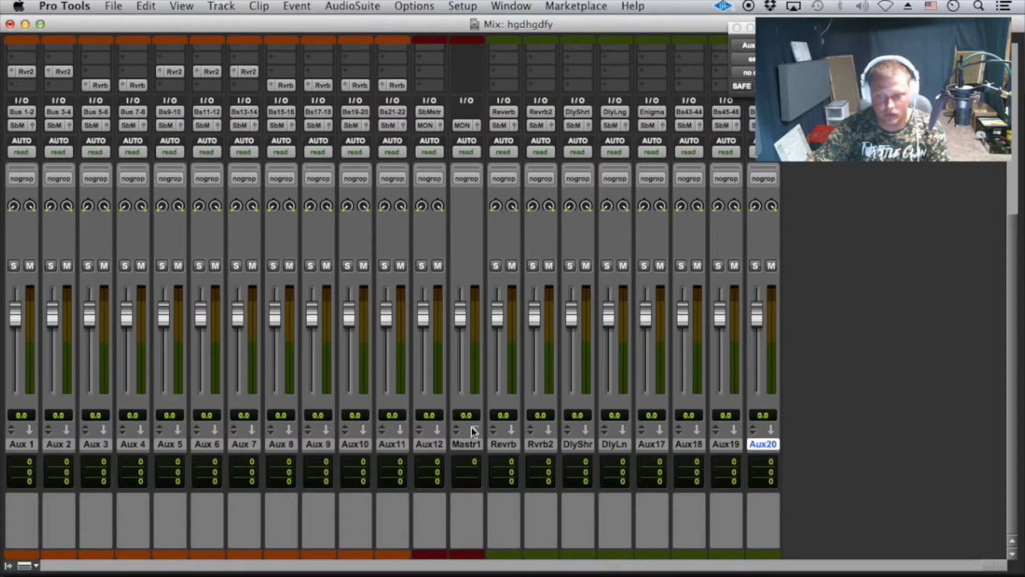
{"action": "left_click", "coordinate": [496, 446], "text": "shift"}
{"action": "scroll", "coordinate": [454, 267], "scroll_direction": "up", "scroll_amount": 3}
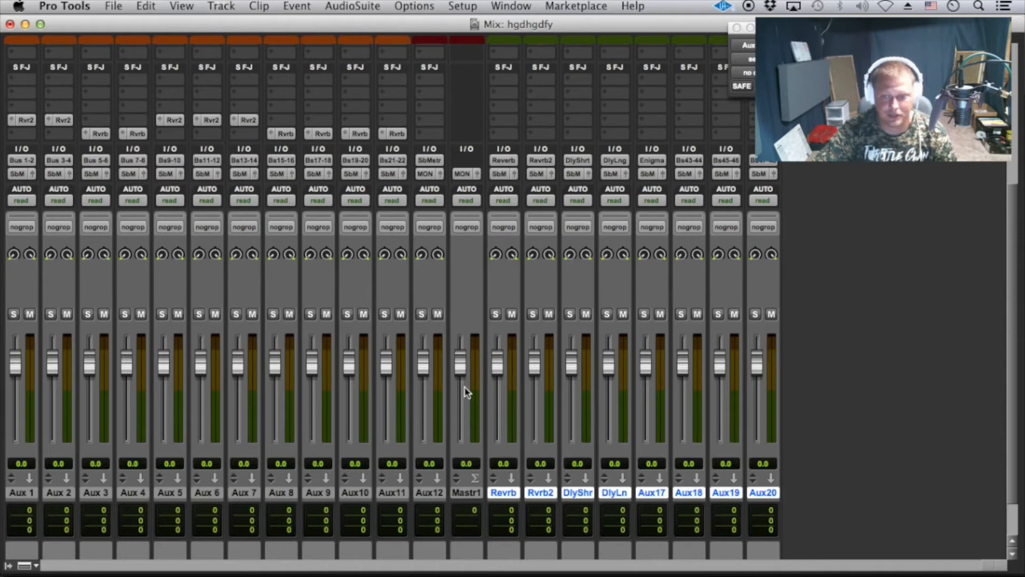
{"action": "left_click", "coordinate": [431, 492]}
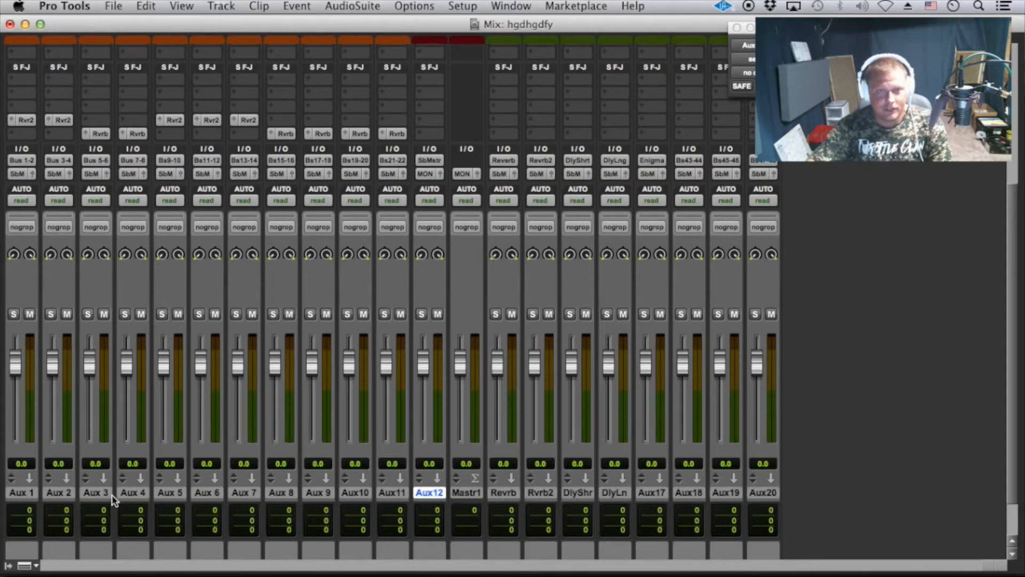
Rename the Aux 1 track as Kick 808 and the Aux 2 track as Snare
{"action": "scroll", "coordinate": [107, 504], "scroll_direction": "down", "scroll_amount": 3}
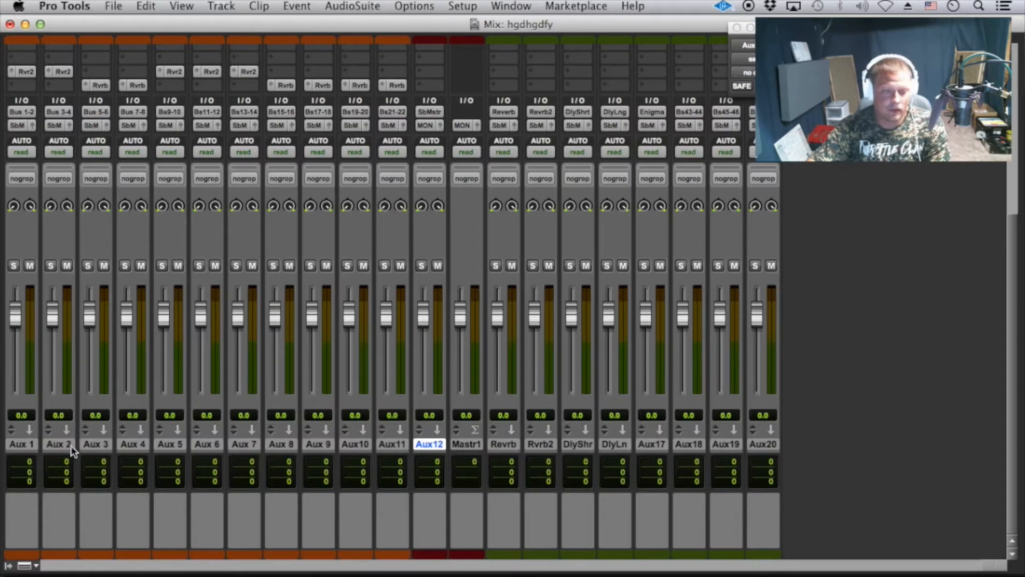
{"action": "double_click", "coordinate": [29, 440]}
{"action": "type", "text": "Kick 808"}
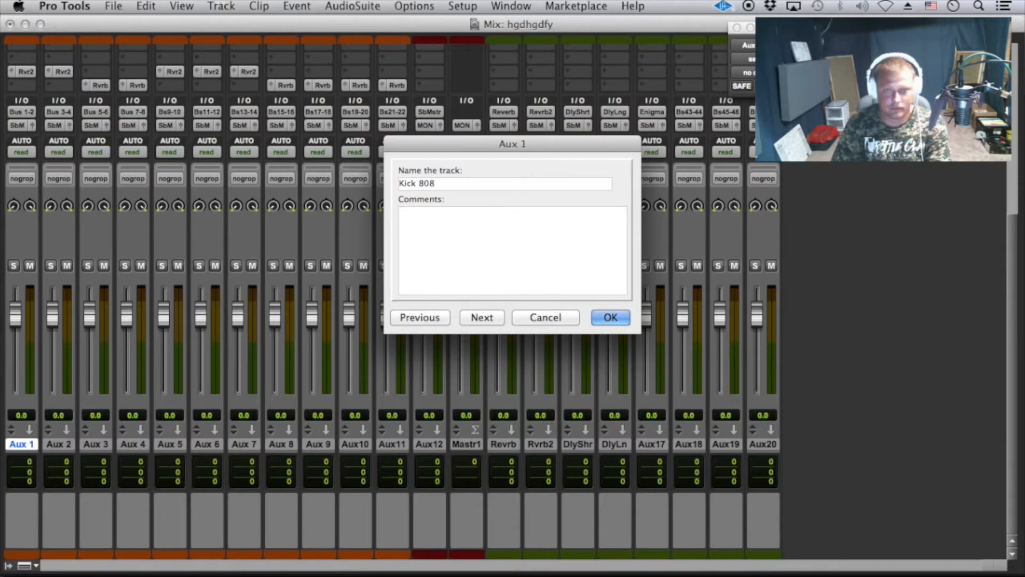
{"action": "key", "text": "super+Right"}
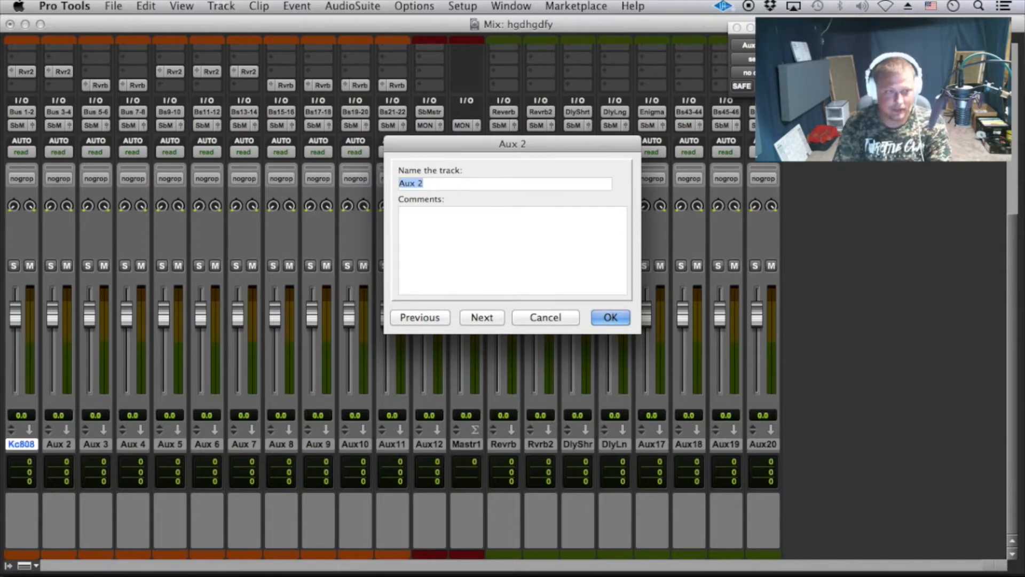
{"action": "type", "text": "Snare"}
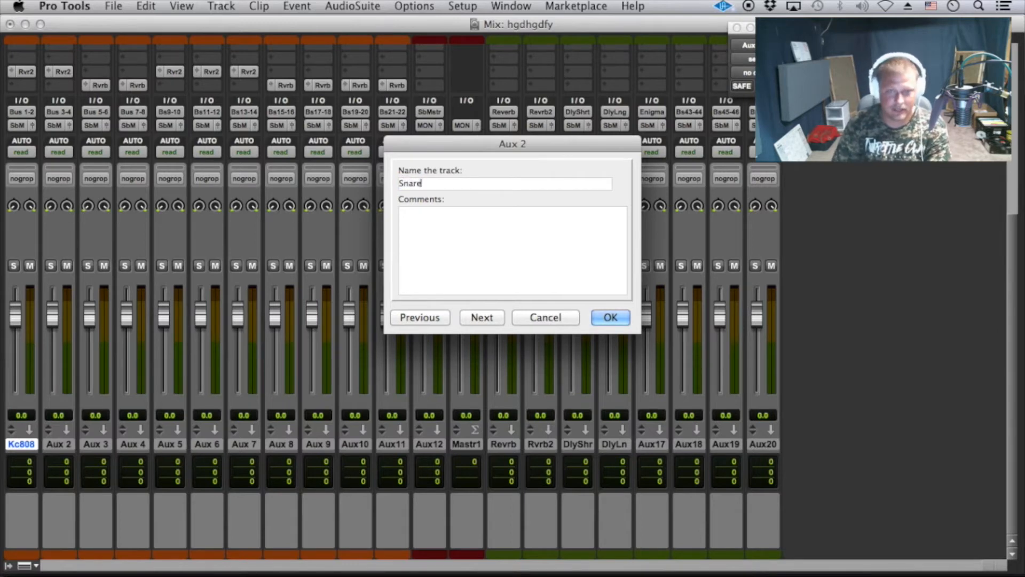
{"action": "key", "text": "super+Right"}
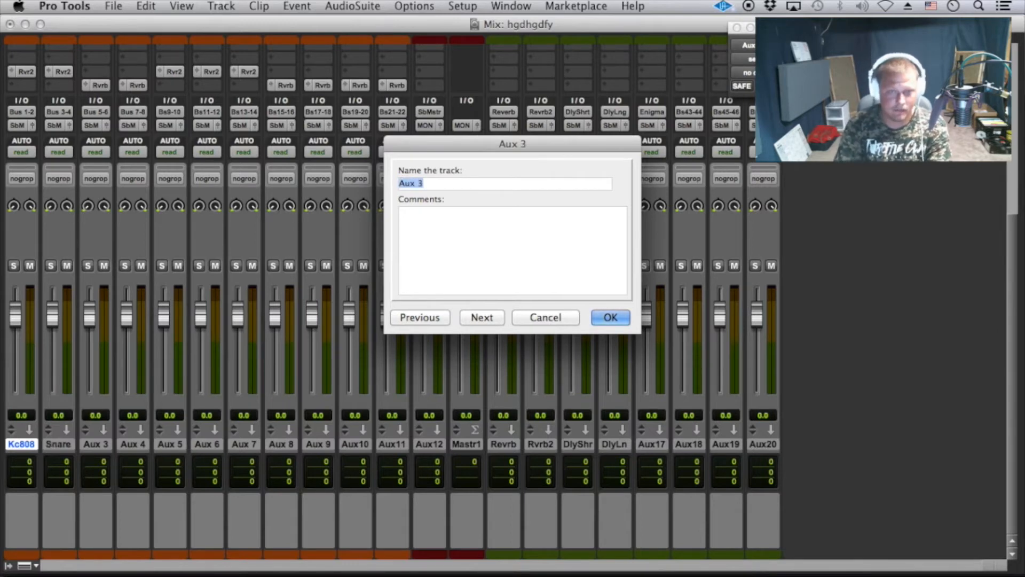
Rename the Aux 3 track as Drums and the Aux 4 track as BassGtr
{"action": "type", "text": "Drums"}
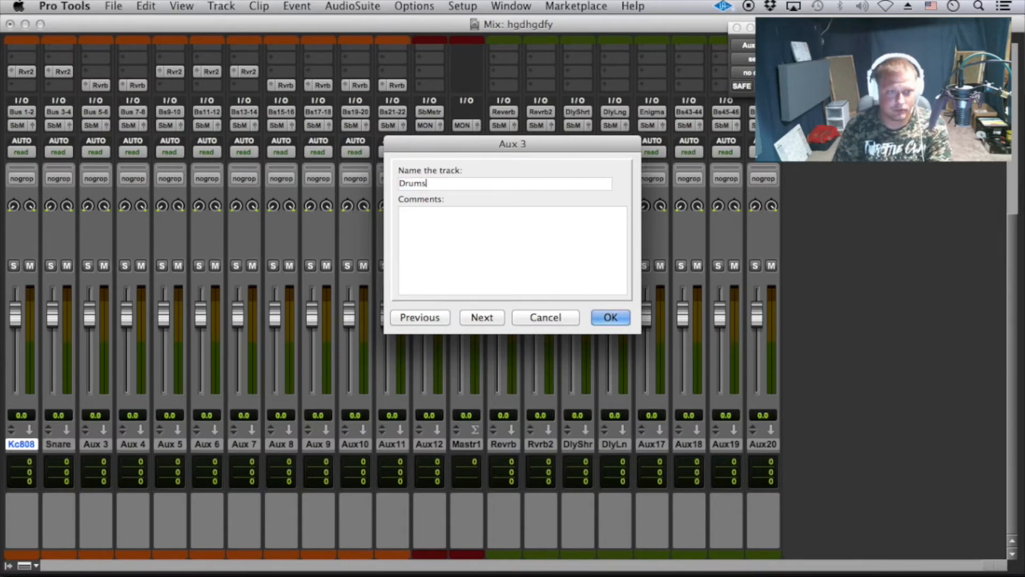
{"action": "key", "text": "super+Right"}
{"action": "type", "text": "Bas"}
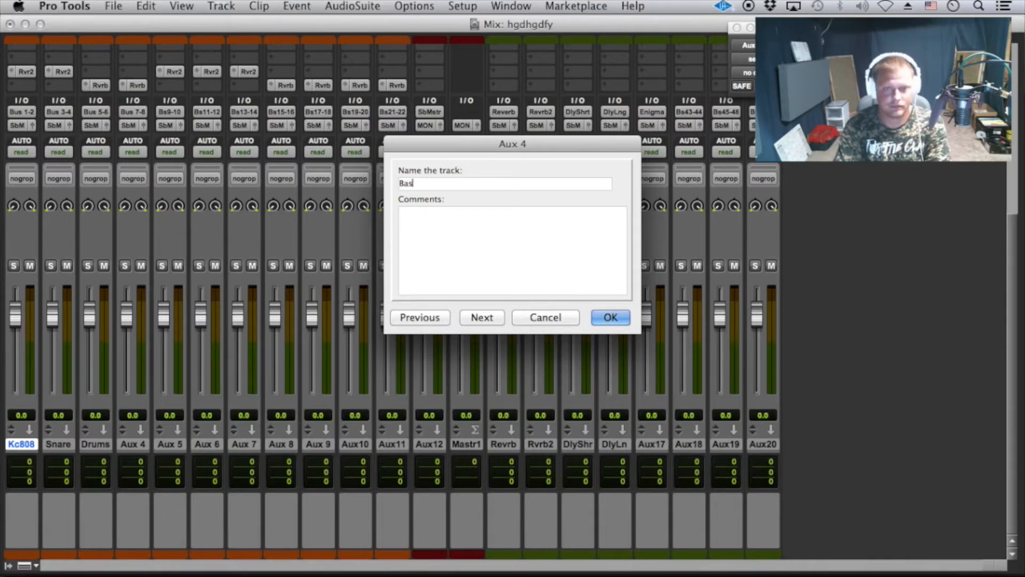
{"action": "type", "text": "sGtr"}
{"action": "key", "text": "super+Right"}
Rename the Aux 5 track as Piano and the Aux 6 track as Gtr
{"action": "type", "text": "Pl"}
{"action": "type", "text": "ano"}
{"action": "key", "text": "super+Right"}
{"action": "type", "text": "Gt"}
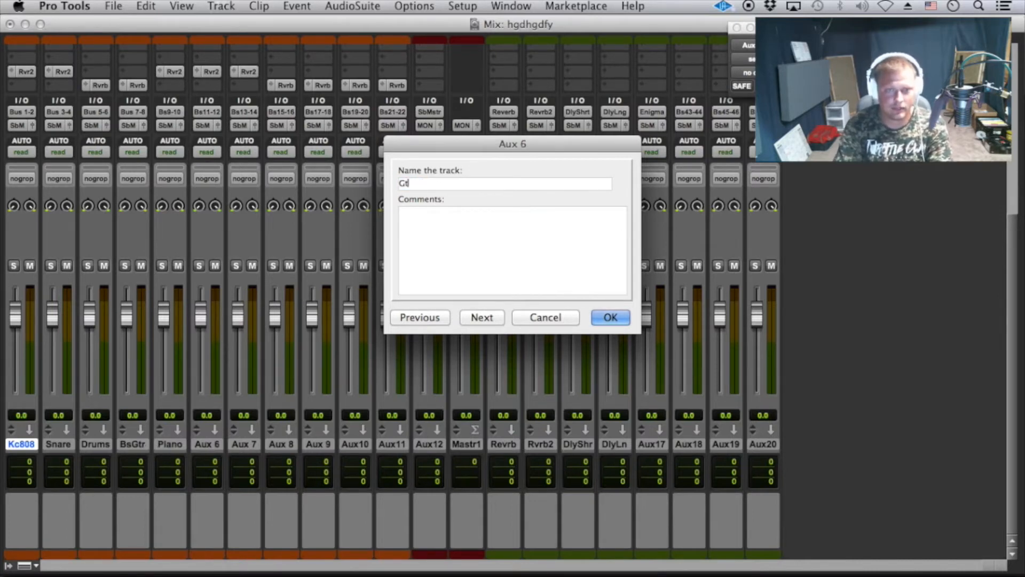
{"action": "type", "text": "r"}
{"action": "key", "text": "Return"}
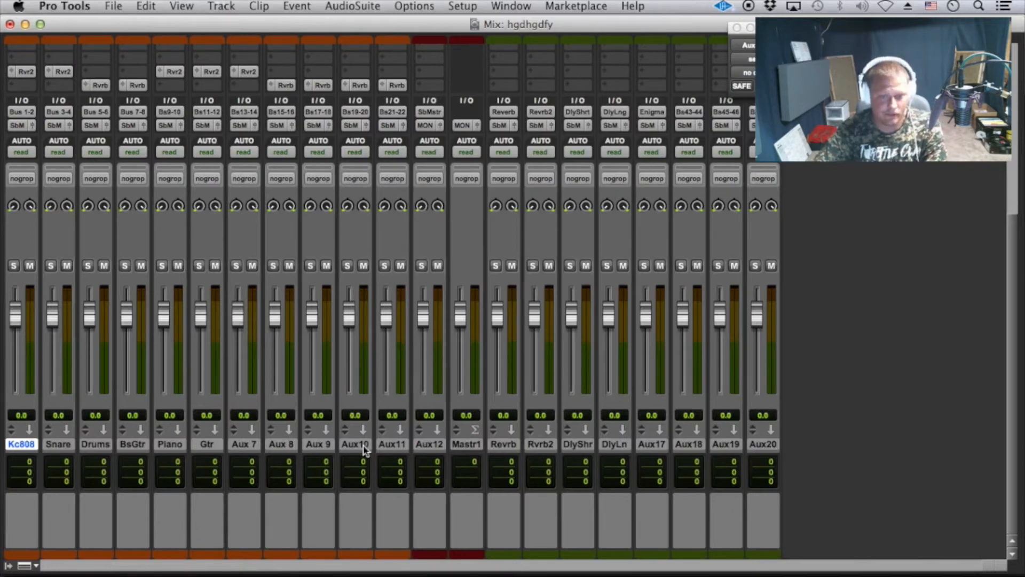
Rename the Aux 11 track as Vox and the Aux 10 track as HkSng
{"action": "double_click", "coordinate": [390, 446]}
{"action": "type", "text": "Vox"}
{"action": "key", "text": "Return"}
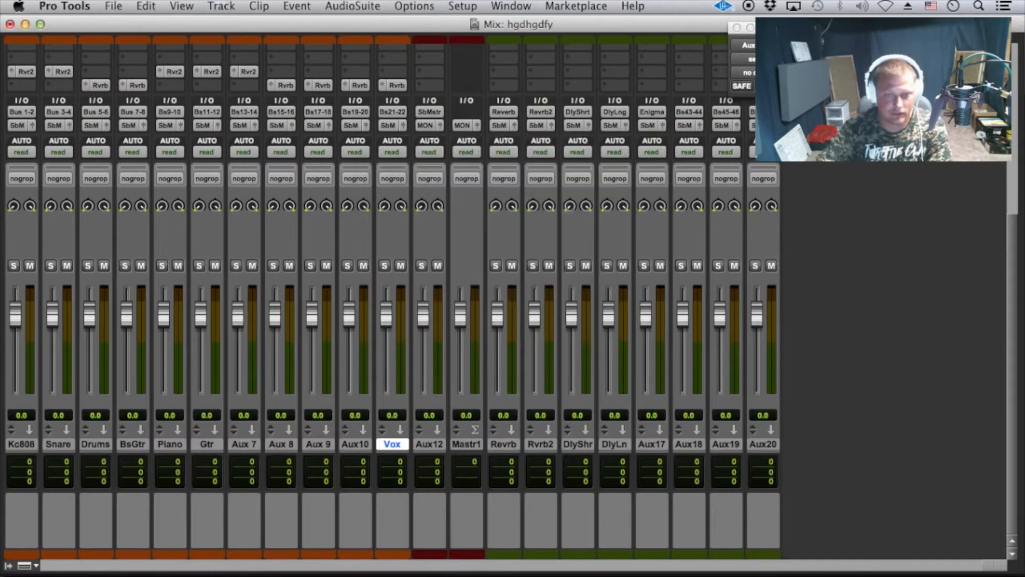
{"action": "double_click", "coordinate": [360, 444]}
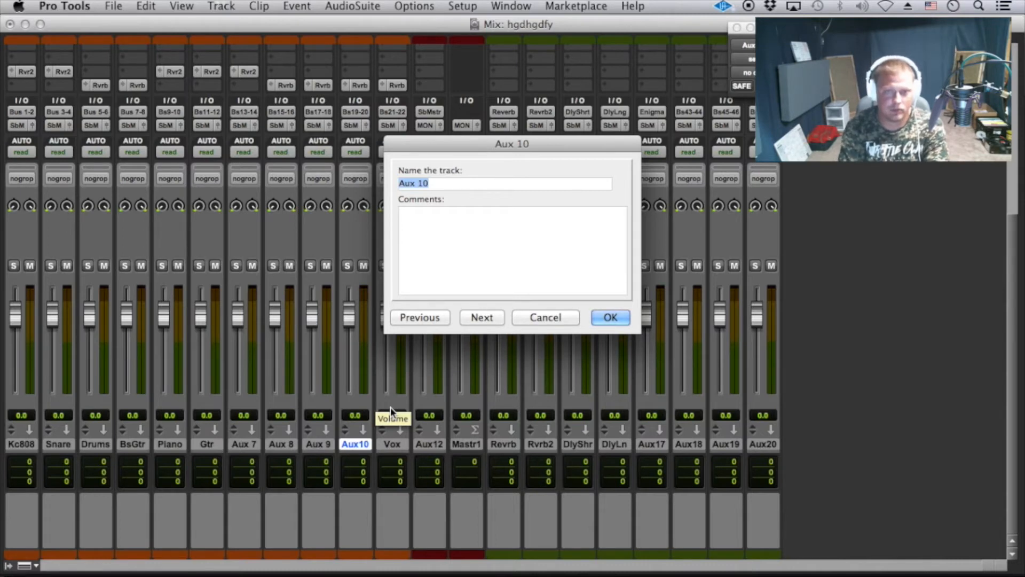
{"action": "type", "text": "Hook S"}
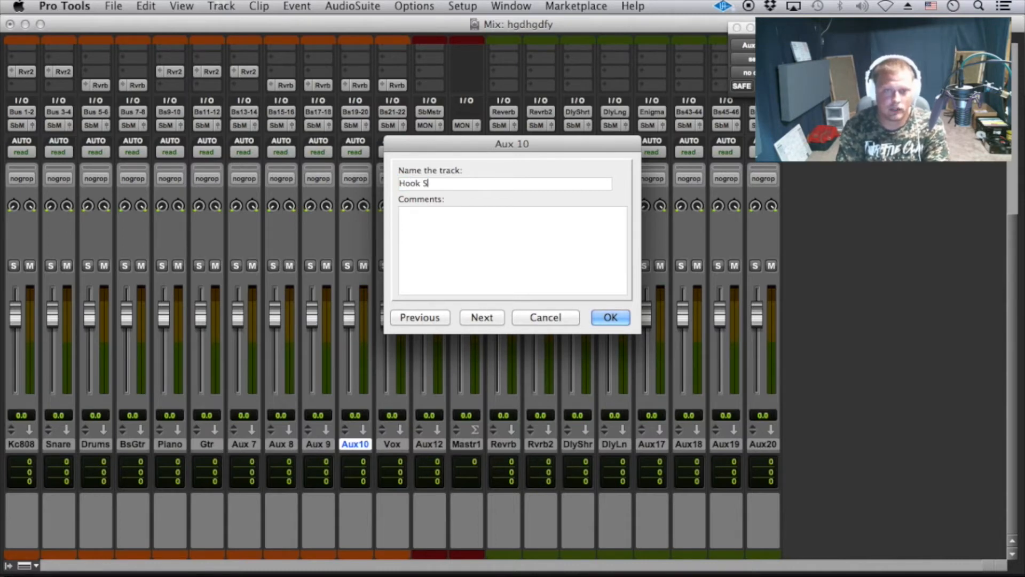
{"action": "key", "text": "Return"}
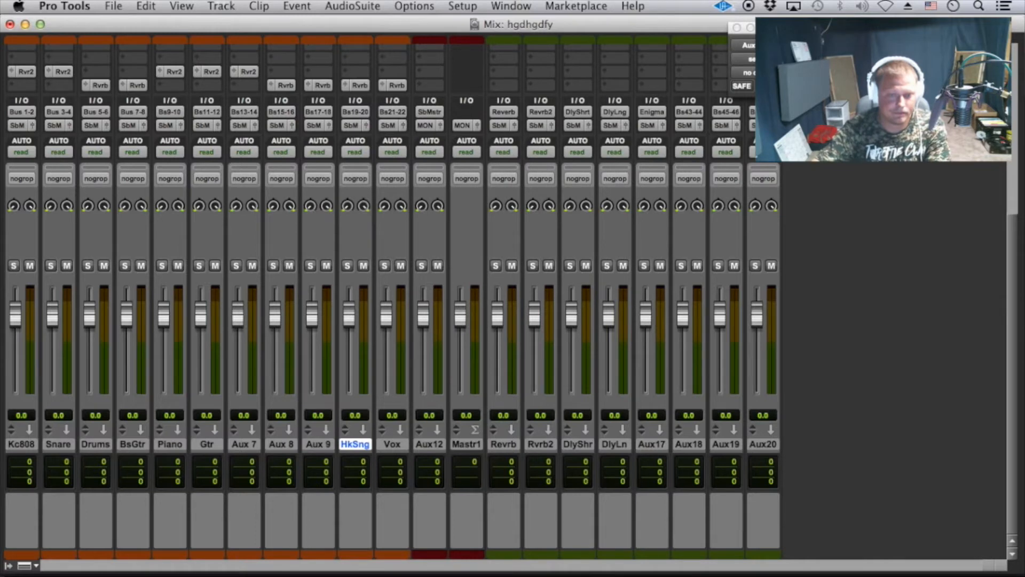
Rename the Aux 9 track as V2 and the Aux 8 track as V1
{"action": "double_click", "coordinate": [315, 444]}
{"action": "type", "text": "V"}
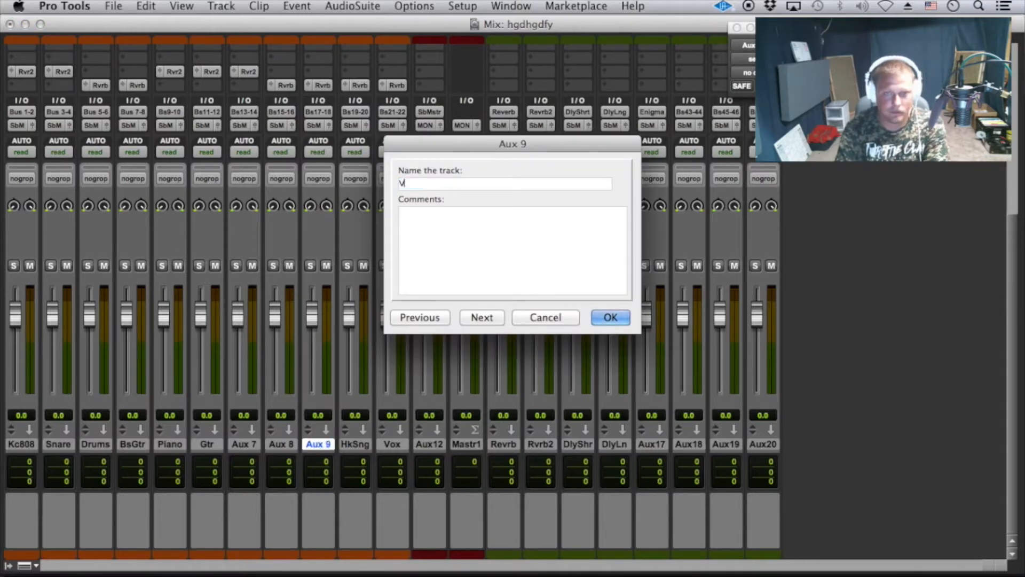
{"action": "type", "text": "2"}
{"action": "key", "text": "super+Left"}
{"action": "type", "text": "V1"}
{"action": "key", "text": "Return"}
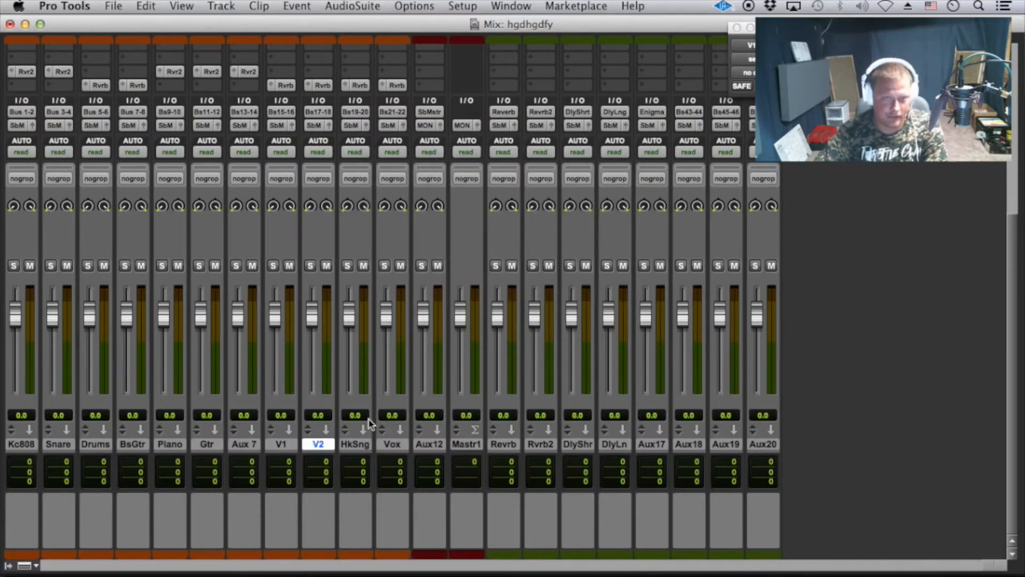
Route the outputs of the Kick 808 and Snare tracks together to stereo Bus 5-6, the input of the Drums track
{"action": "left_click", "coordinate": [104, 445]}
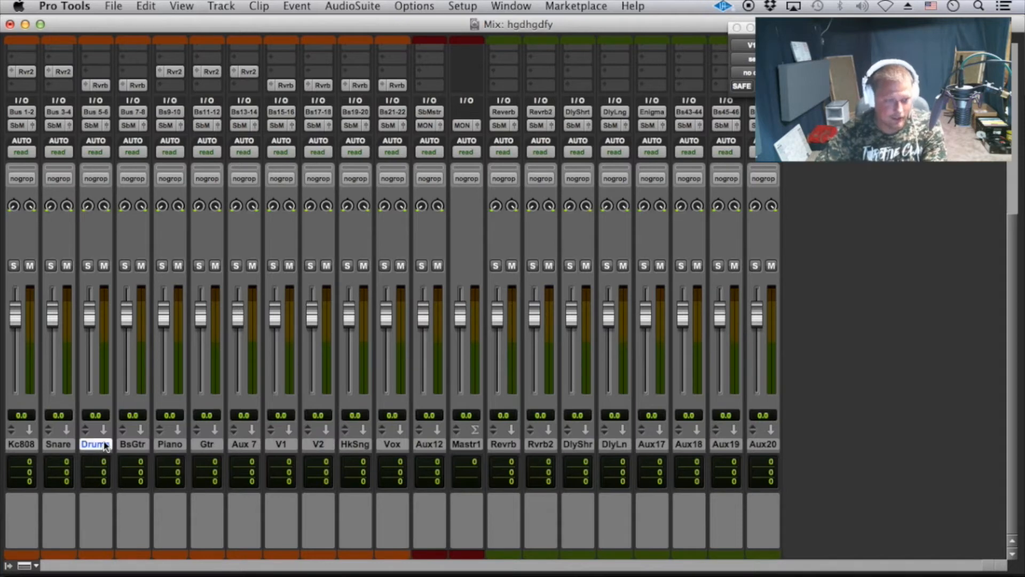
{"action": "left_click", "coordinate": [60, 443]}
{"action": "left_click", "coordinate": [30, 442], "text": "shift"}
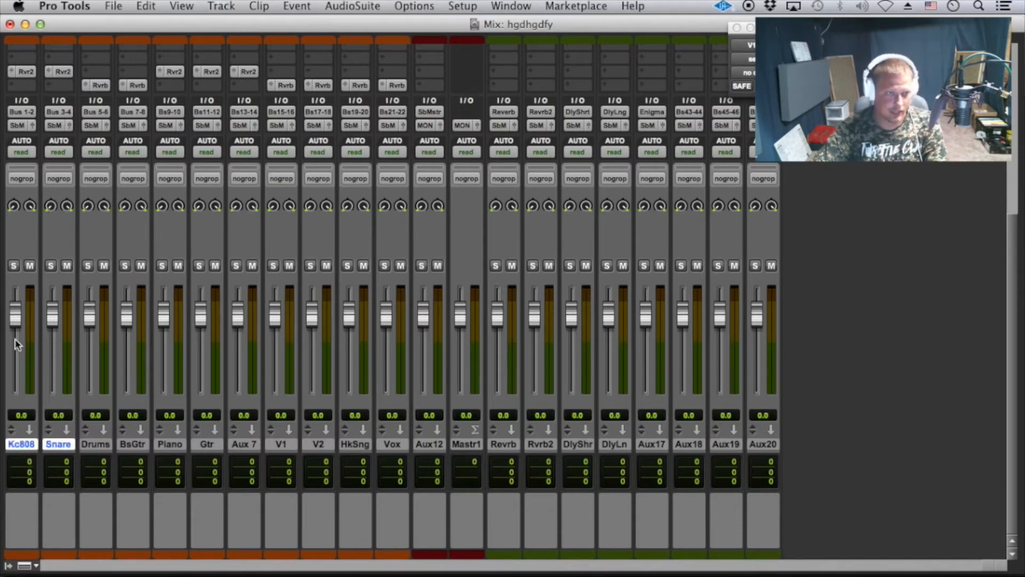
{"action": "left_click", "coordinate": [18, 126]}
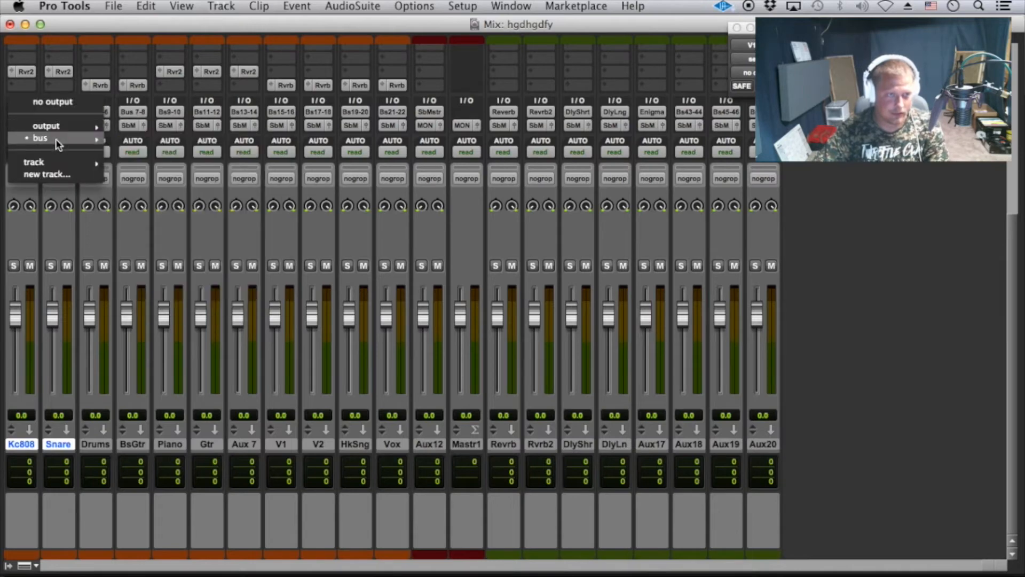
{"action": "mouse_move", "coordinate": [42, 138]}
{"action": "left_click", "coordinate": [161, 84], "text": "alt+shift"}
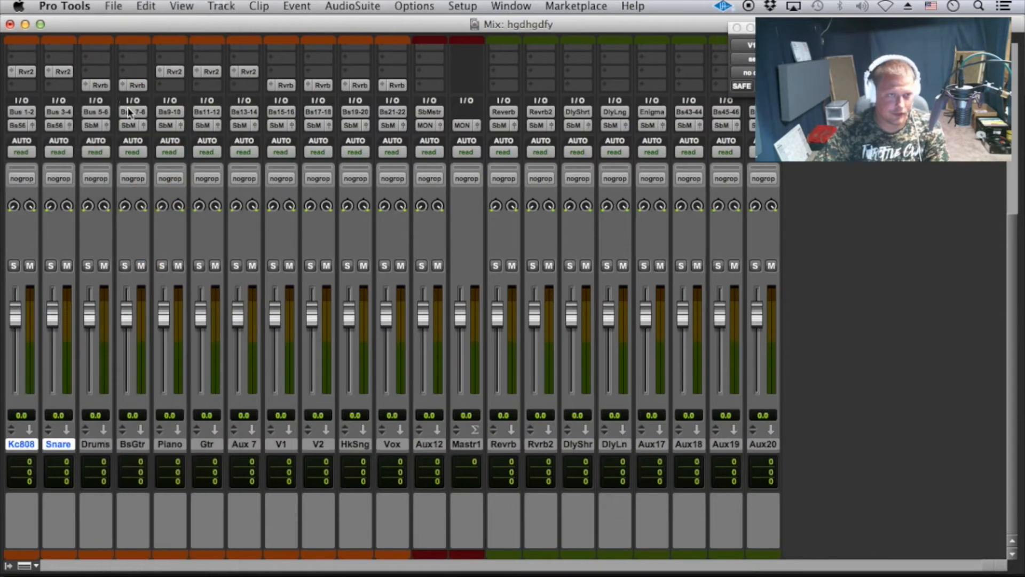
Rename the input bus of the Drums track, Bus 5-6, as Drums
{"action": "right_click", "coordinate": [100, 112]}
{"action": "left_click", "coordinate": [127, 131]}
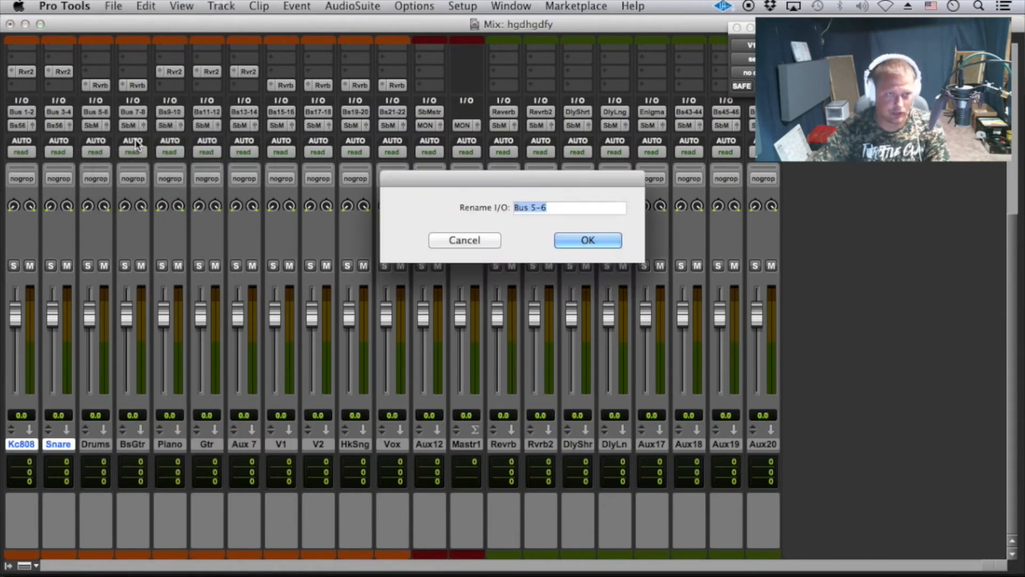
{"action": "type", "text": "Drums"}
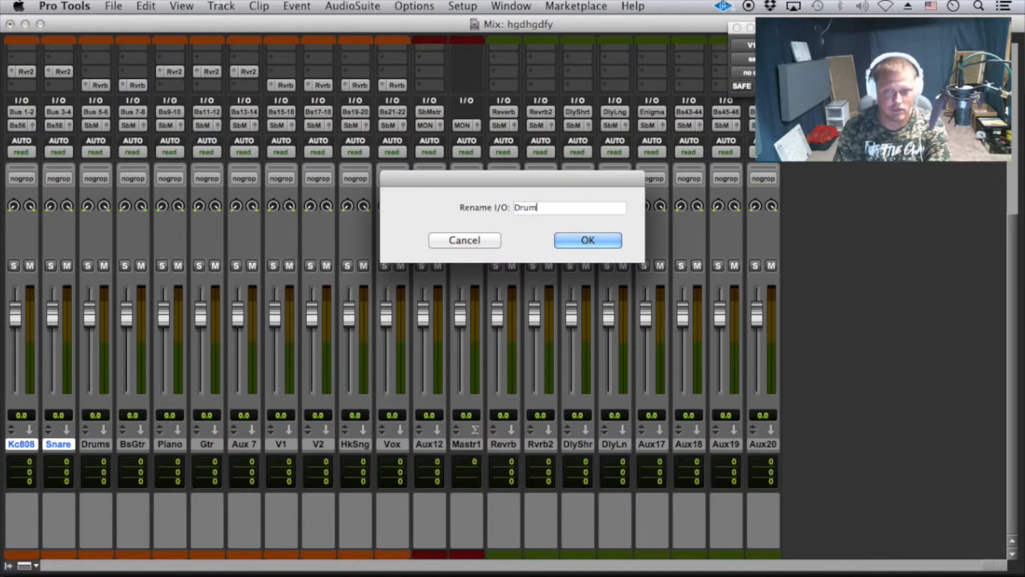
{"action": "key", "text": "Return"}
Rename the input bus of the BassGtr track, Bus 7-8, as BassGtr
{"action": "right_click", "coordinate": [141, 111]}
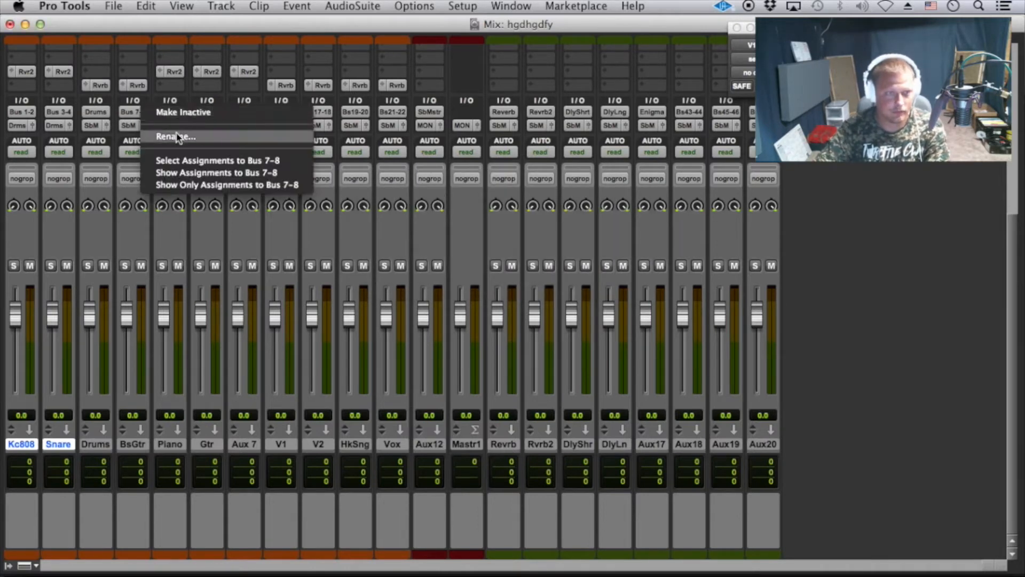
{"action": "left_click", "coordinate": [177, 133]}
{"action": "type", "text": "BassGtr"}
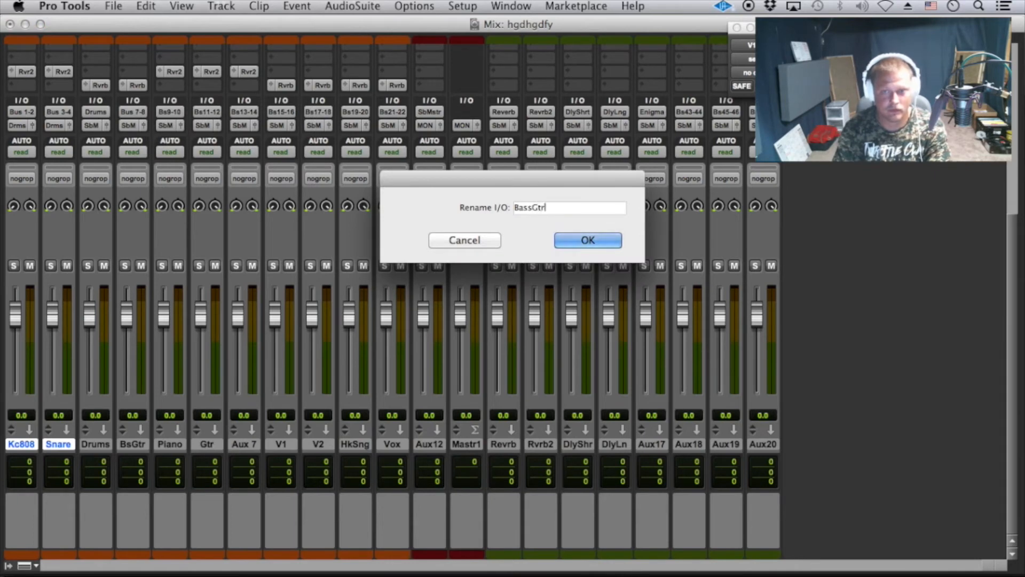
{"action": "key", "text": "Return"}
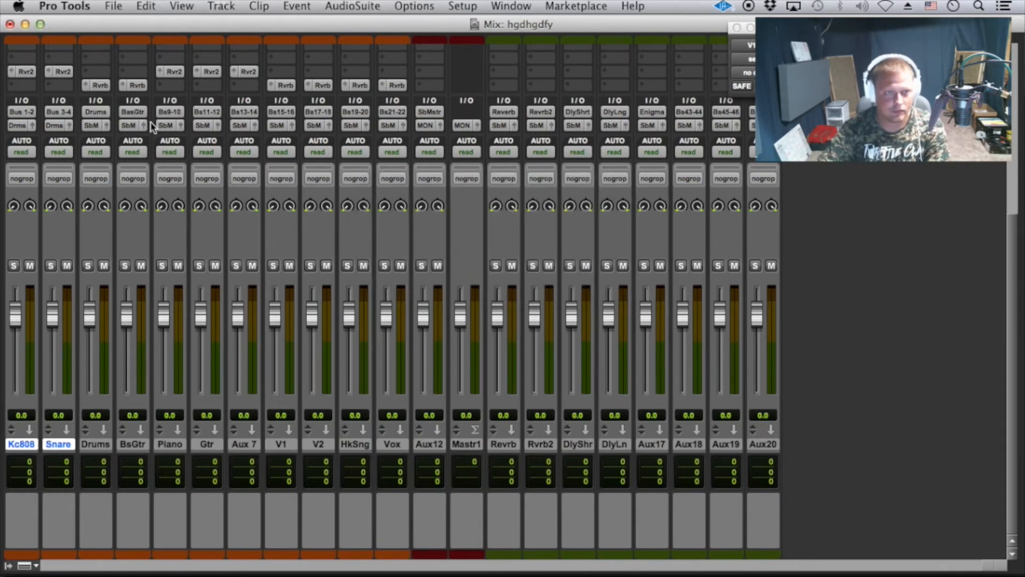
Rename the input bus of the Piano track, Bus 9-10, as Piano
{"action": "right_click", "coordinate": [169, 110]}
{"action": "left_click", "coordinate": [202, 131]}
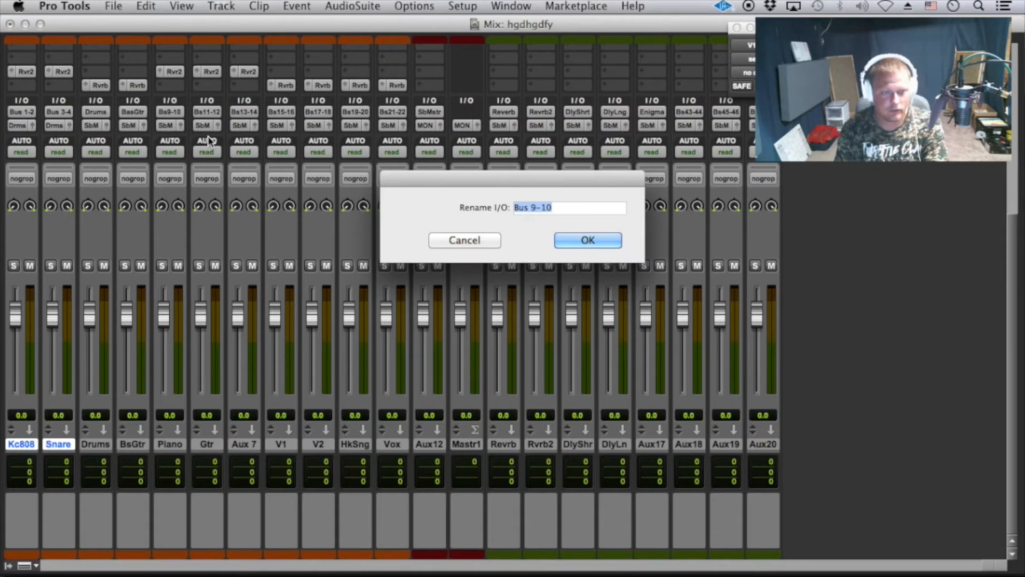
{"action": "type", "text": "Piano"}
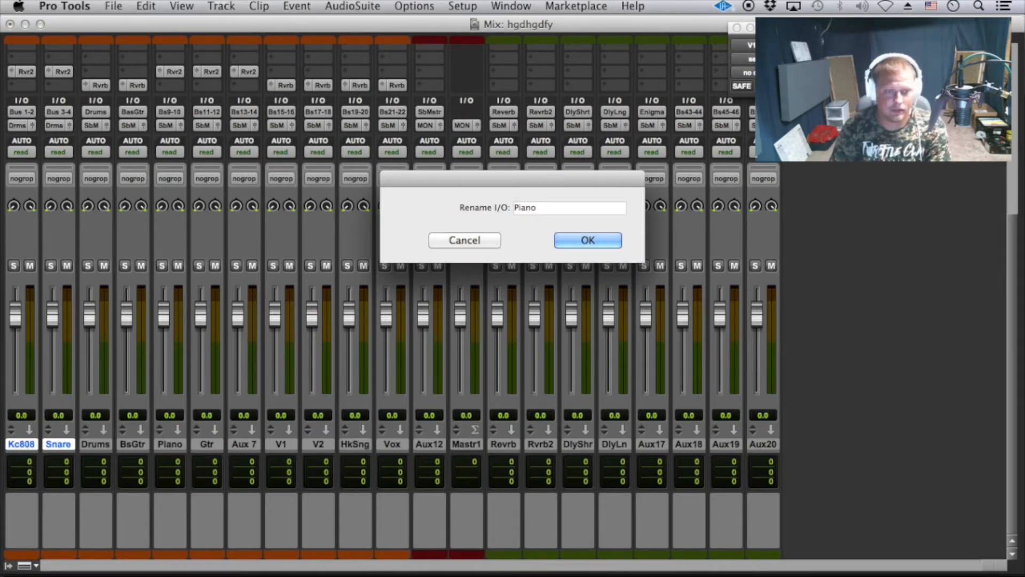
{"action": "key", "text": "Return"}
Rename the input bus of the Snare track, Bus 3-4, as Snare
{"action": "scroll", "coordinate": [128, 135], "scroll_direction": "up", "scroll_amount": 2}
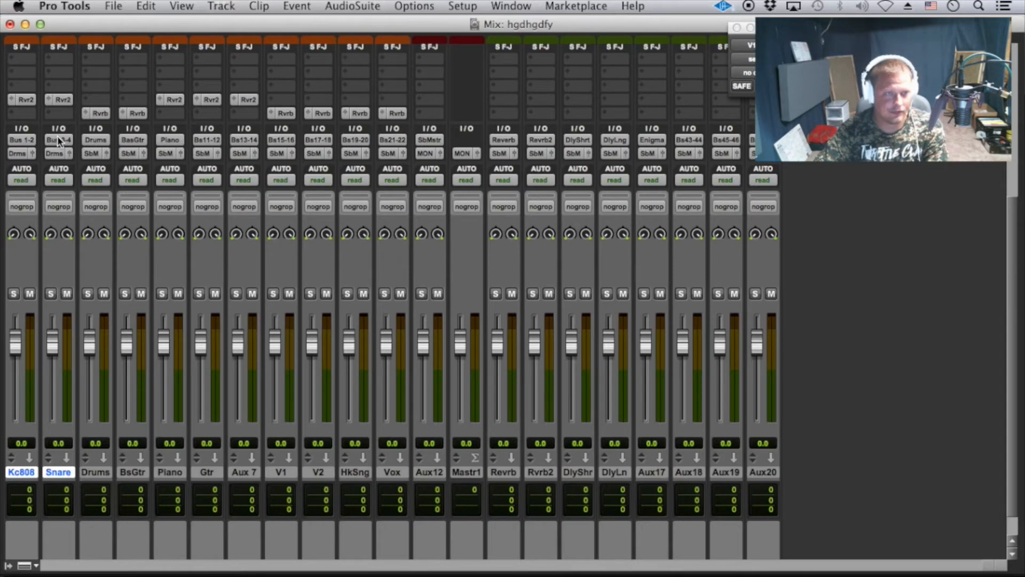
{"action": "right_click", "coordinate": [59, 140]}
{"action": "left_click", "coordinate": [84, 163]}
{"action": "type", "text": "Snare"}
{"action": "key", "text": "Return"}
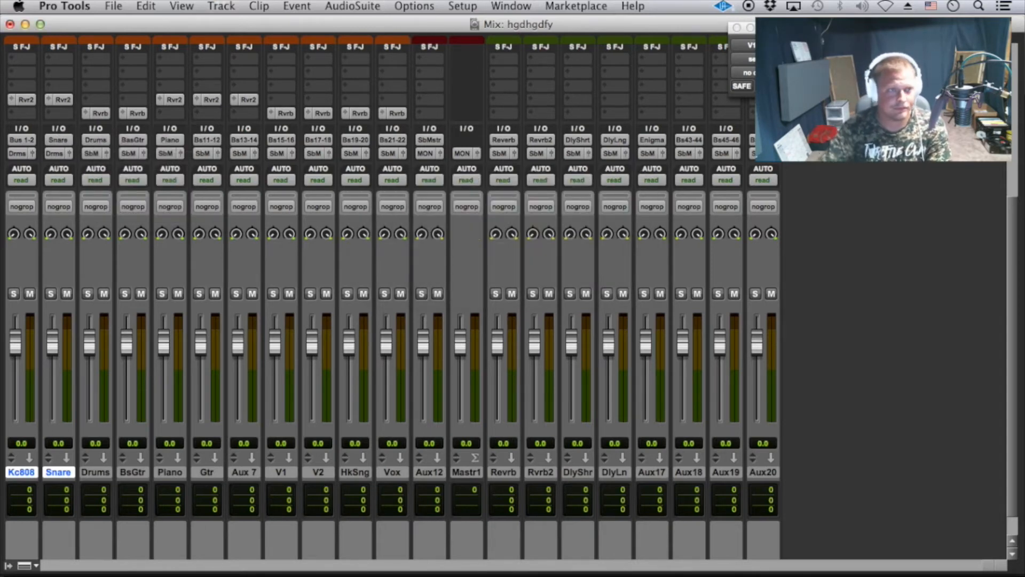
Rename the input bus of the Kick 808 track, Bus 1-2, as kik808
{"action": "right_click", "coordinate": [24, 139]}
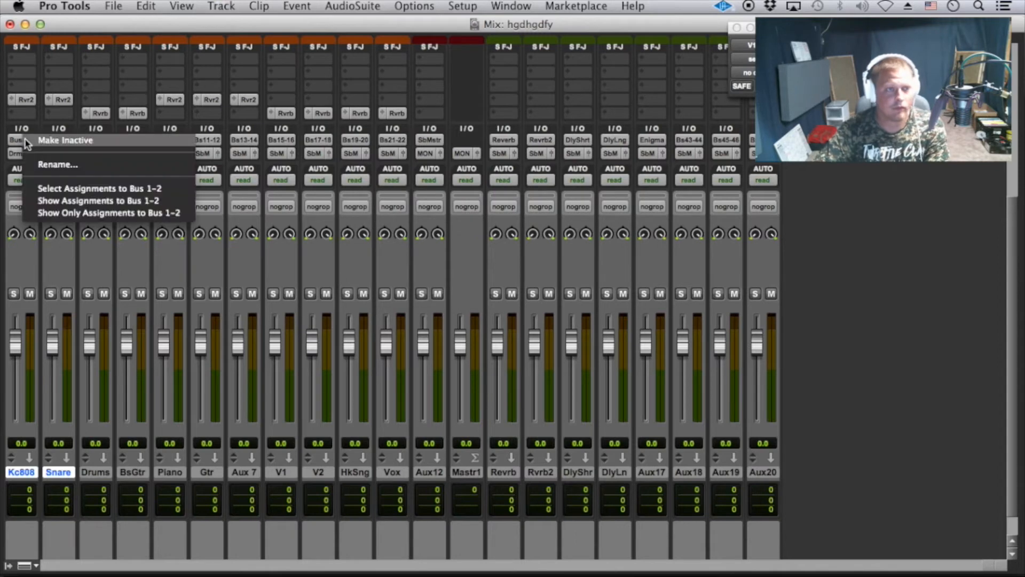
{"action": "left_click", "coordinate": [43, 162]}
{"action": "type", "text": "Kd"}
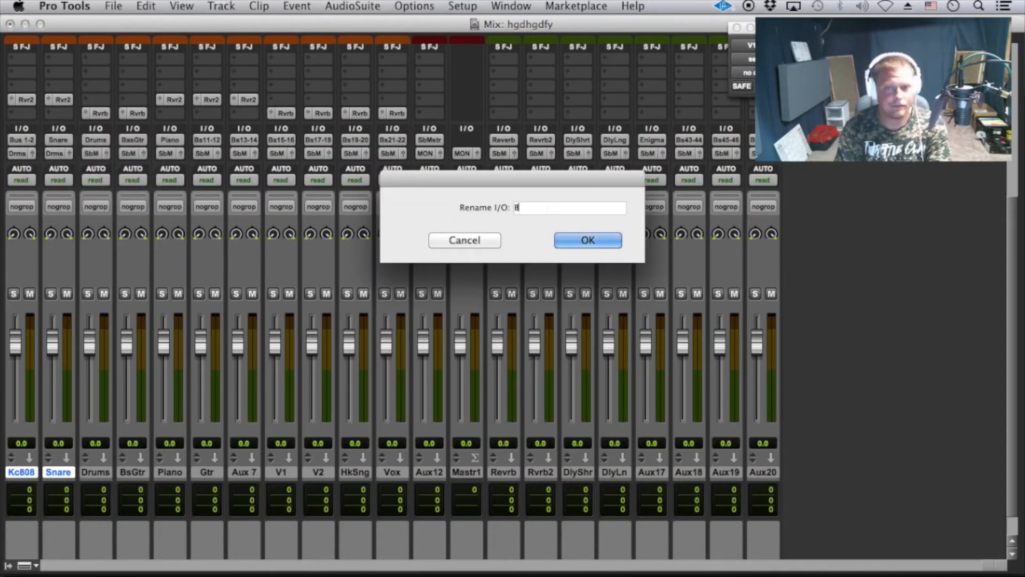
{"action": "key", "text": "BackSpace"}
{"action": "key", "text": "BackSpace"}
{"action": "type", "text": "kid"}
{"action": "key", "text": "BackSpace"}
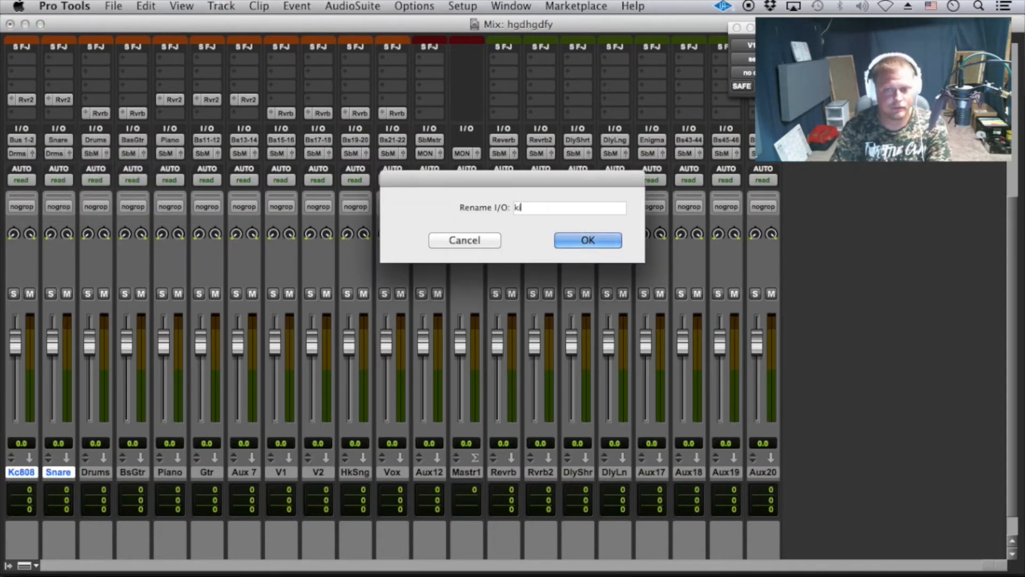
{"action": "type", "text": "k808"}
{"action": "key", "text": "Return"}
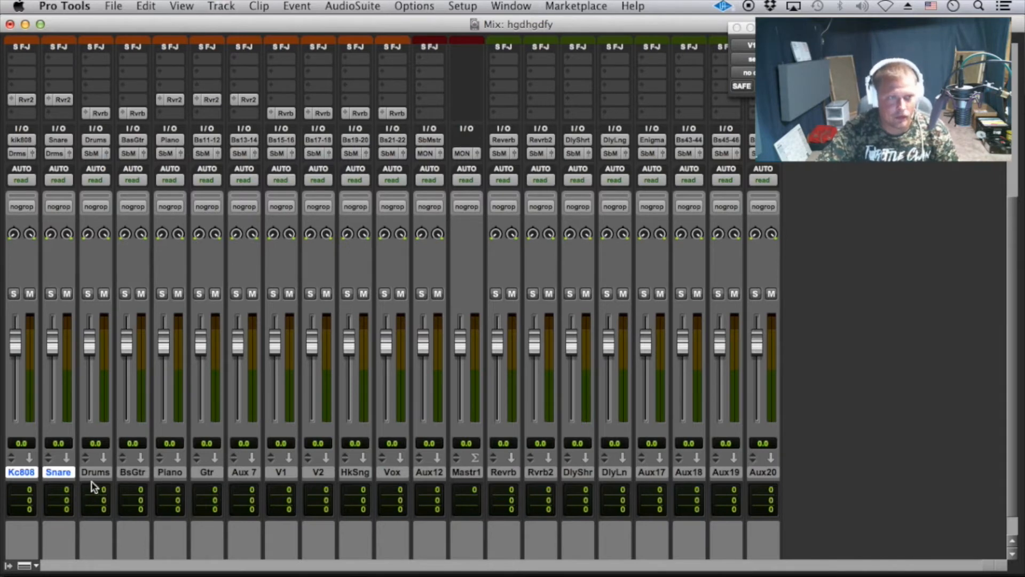
Create six new mono audio tracks
{"action": "scroll", "coordinate": [110, 474], "scroll_direction": "down", "scroll_amount": 2}
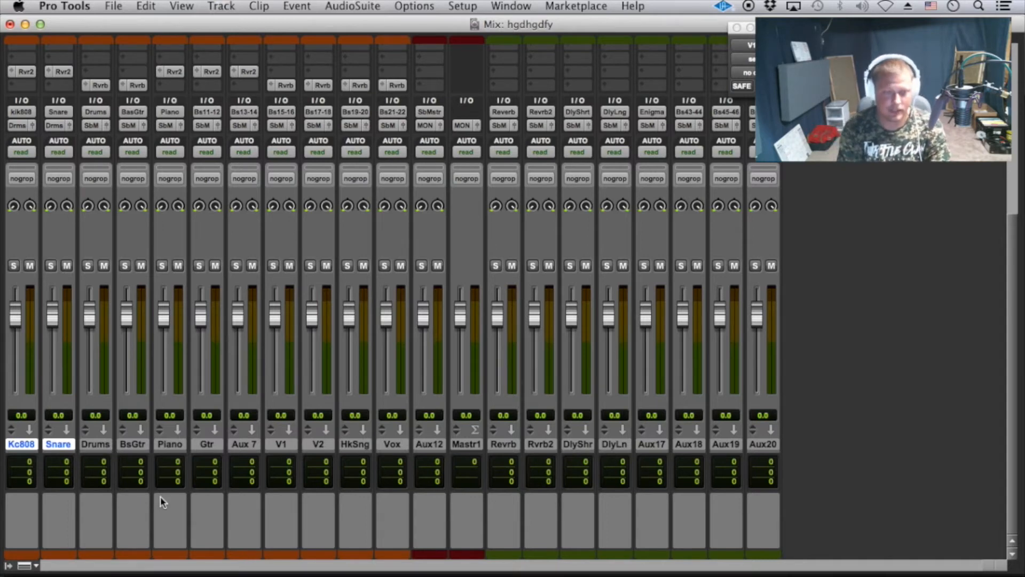
{"action": "key", "text": "super+shift+n"}
{"action": "type", "text": "6"}
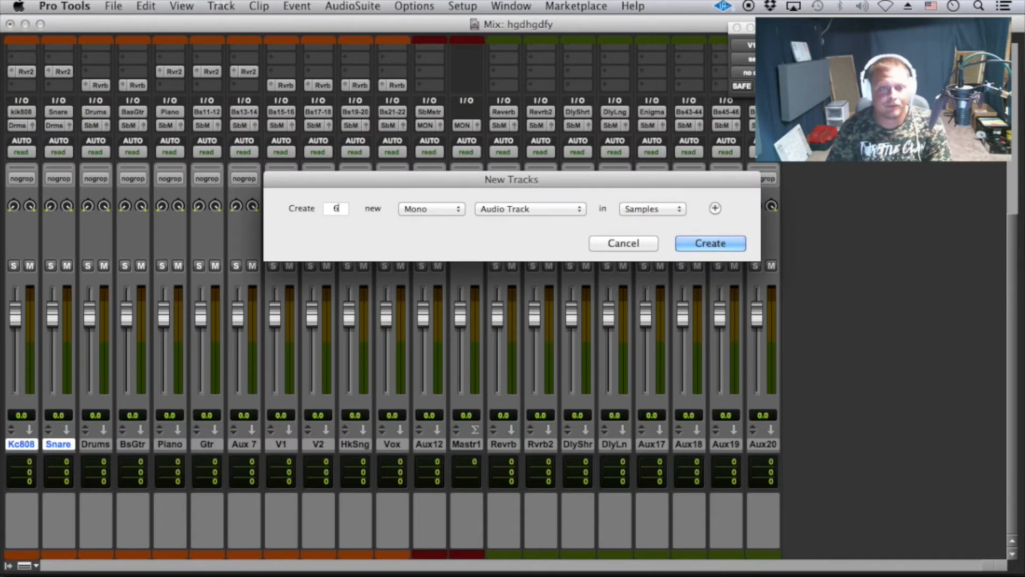
{"action": "key", "text": "Return"}
Move the Audio 1 and Audio 2 tracks before the Kick 808 track, and Audio 3 and Audio 4 before the Snare track
{"action": "left_click", "coordinate": [102, 444]}
{"action": "left_click", "coordinate": [104, 444]}
{"action": "left_click", "coordinate": [124, 445], "text": "shift"}
{"action": "right_click", "coordinate": [103, 447]}
{"action": "left_click_drag", "start_coordinate": [102, 447], "coordinate": [19, 442]}
{"action": "left_click", "coordinate": [183, 446]}
{"action": "left_click", "coordinate": [205, 445], "text": "shift"}
{"action": "left_click_drag", "start_coordinate": [200, 446], "coordinate": [131, 446]}
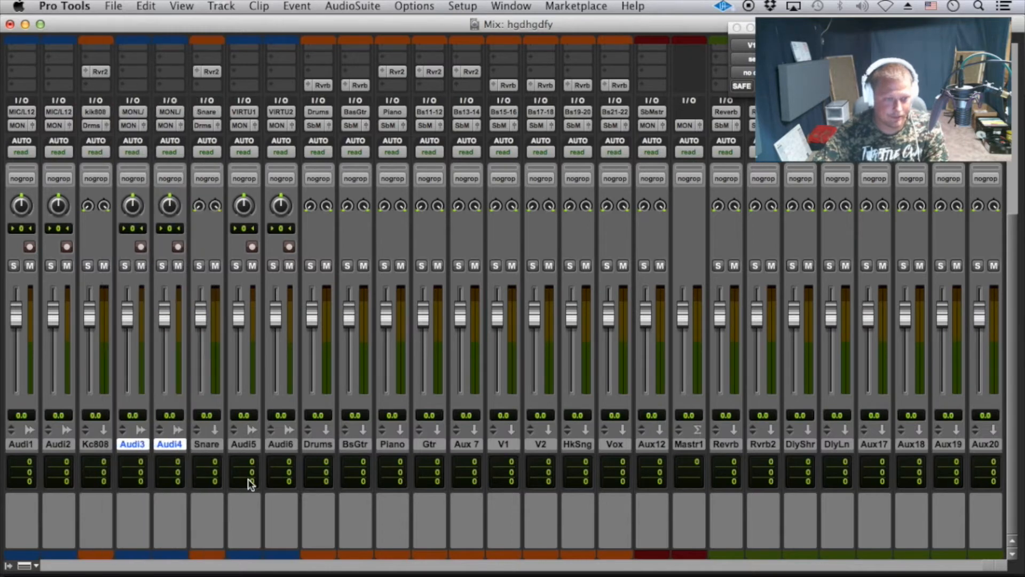
Rename the Audio 5 track as hats and the Audio 6 track as other percussion
{"action": "double_click", "coordinate": [245, 450]}
{"action": "type", "text": "hats"}
{"action": "key", "text": "Return"}
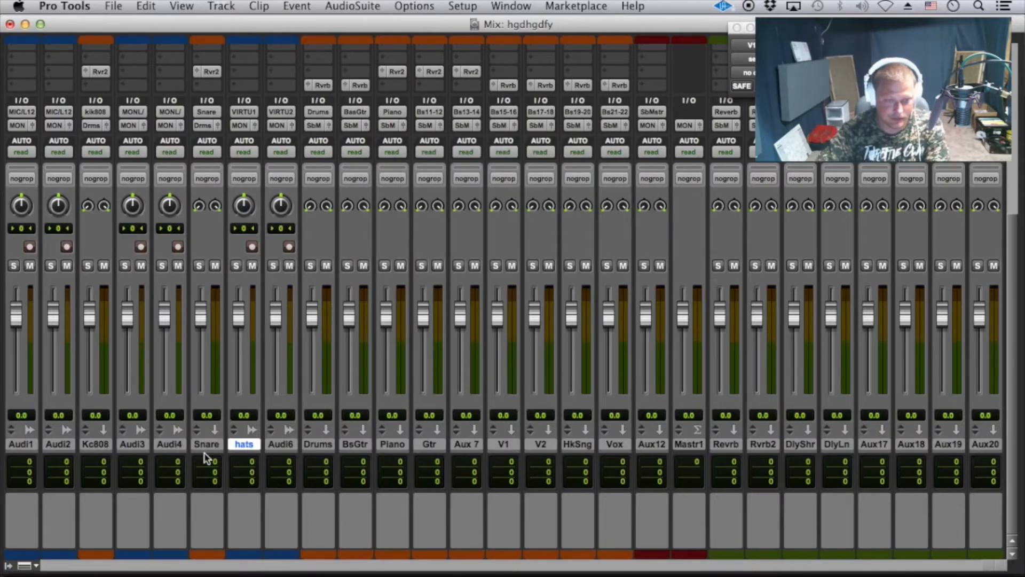
{"action": "double_click", "coordinate": [283, 444]}
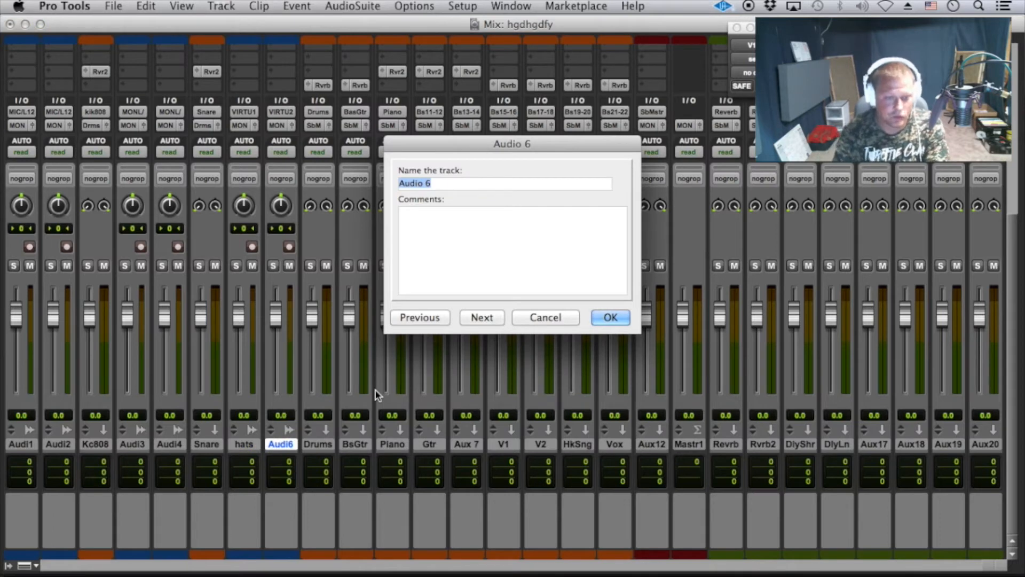
{"action": "type", "text": "other percussion"}
{"action": "key", "text": "Return"}
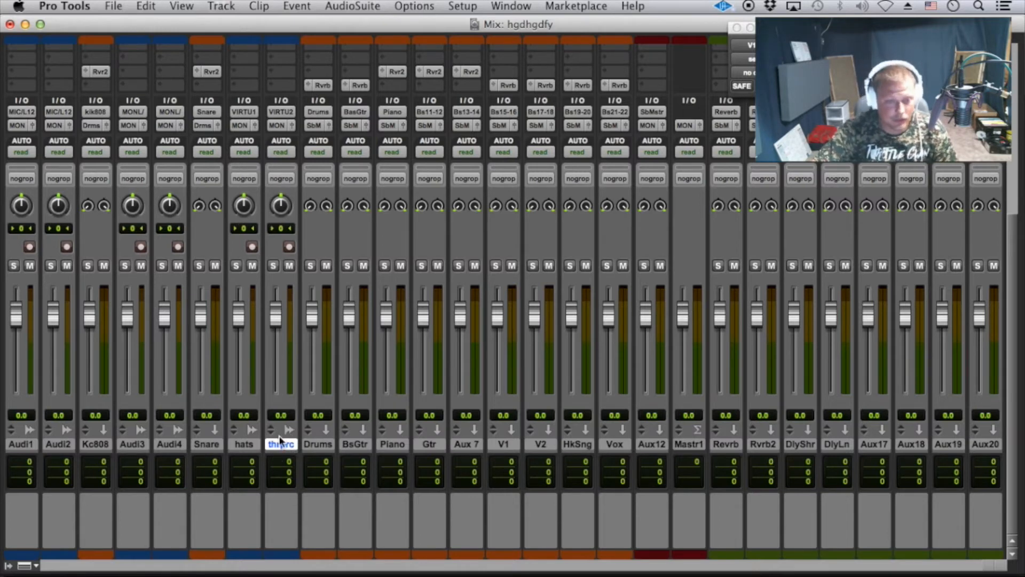
Route the outputs of the hats and other percussion tracks together to the stereo Drums bus
{"action": "left_click", "coordinate": [245, 444], "text": "shift"}
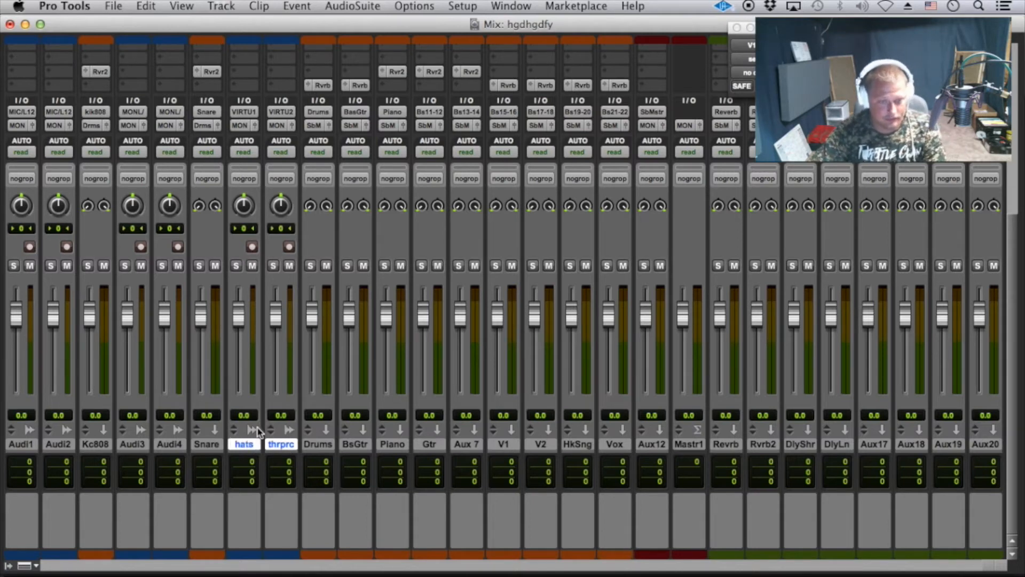
{"action": "left_click", "coordinate": [252, 126]}
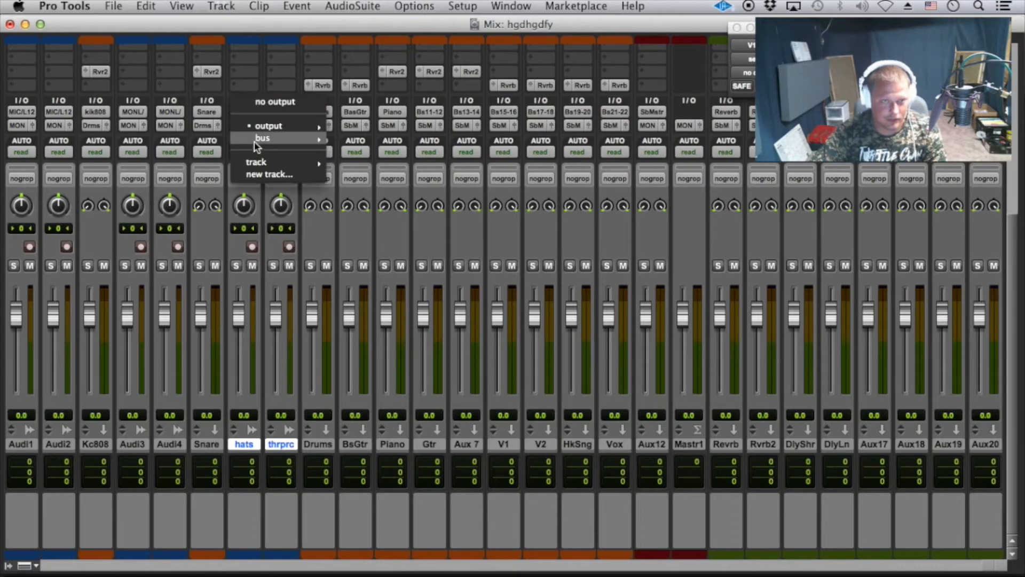
{"action": "mouse_move", "coordinate": [261, 143]}
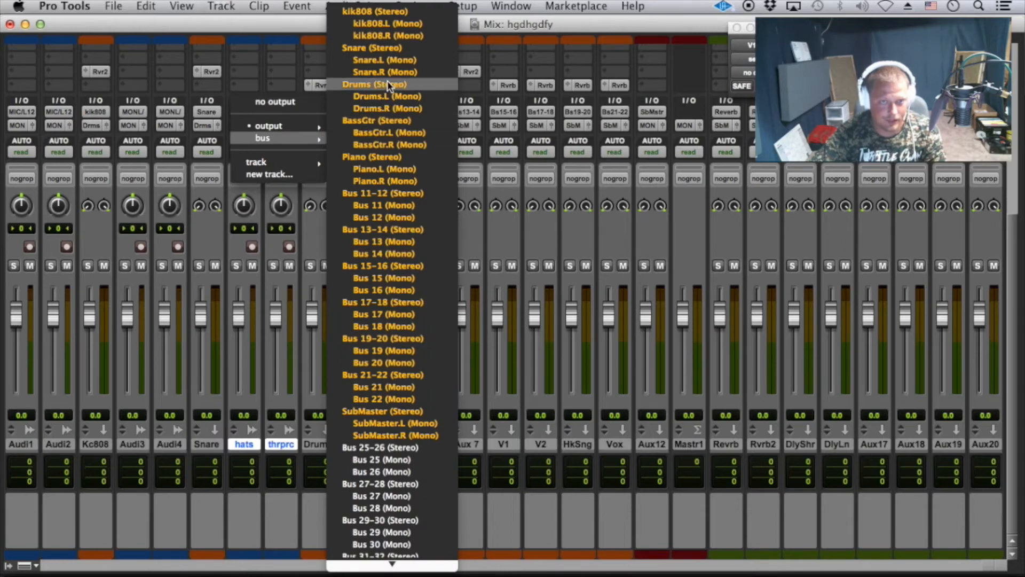
{"action": "left_click", "coordinate": [386, 84]}
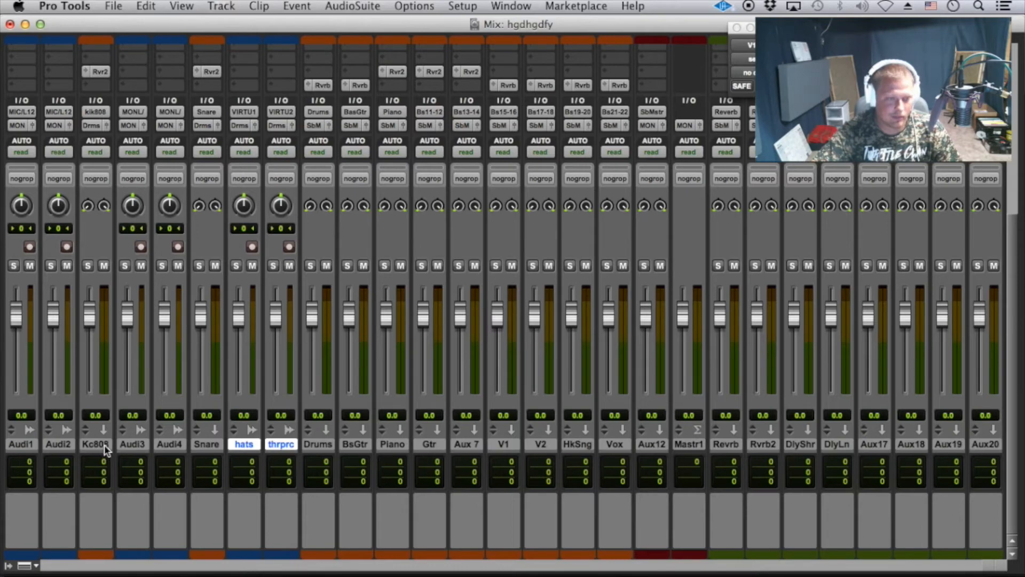
{"action": "scroll", "coordinate": [32, 413], "scroll_direction": "up", "scroll_amount": 10}
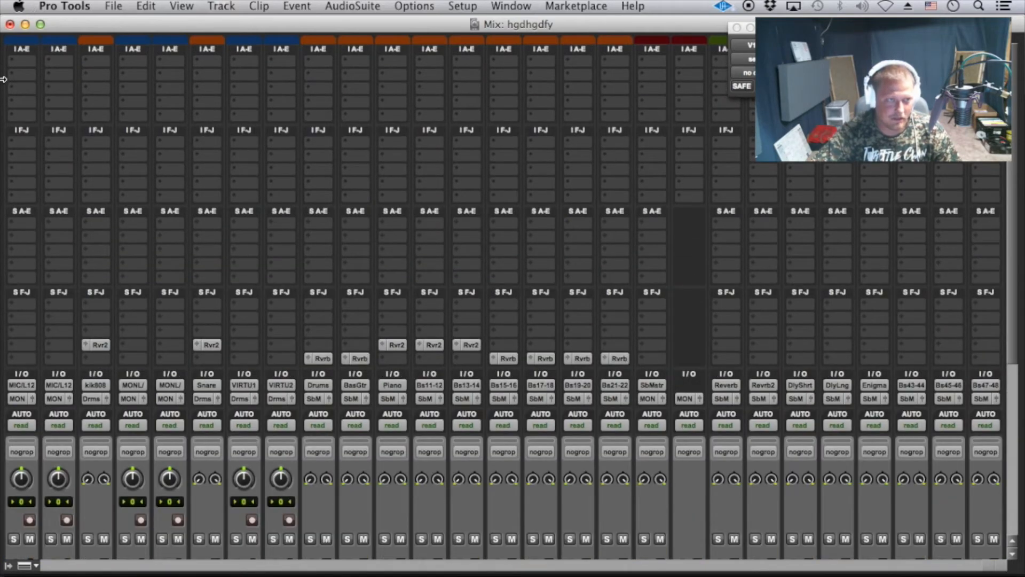
{"action": "left_click", "coordinate": [17, 67]}
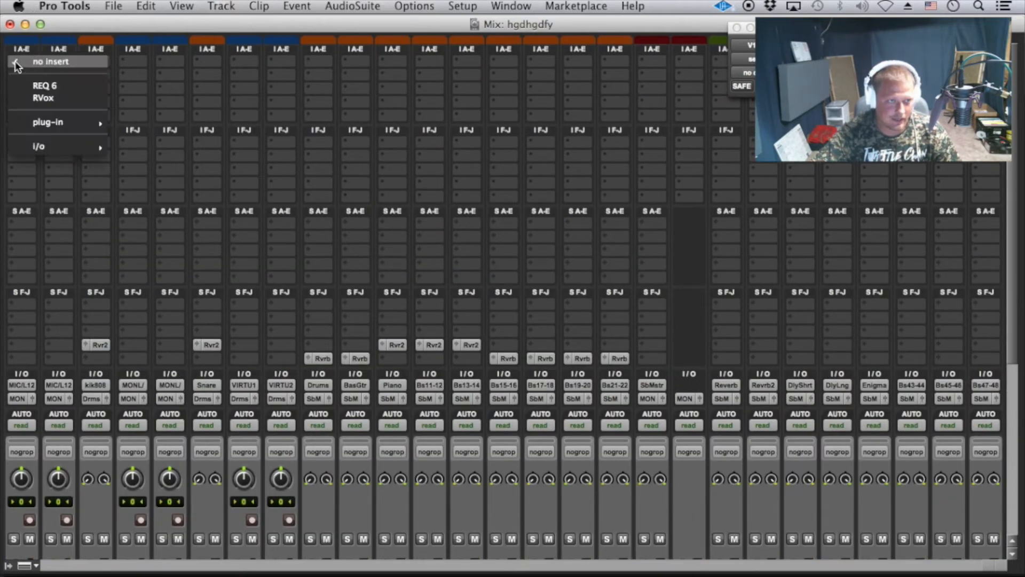
{"action": "left_click", "coordinate": [19, 176]}
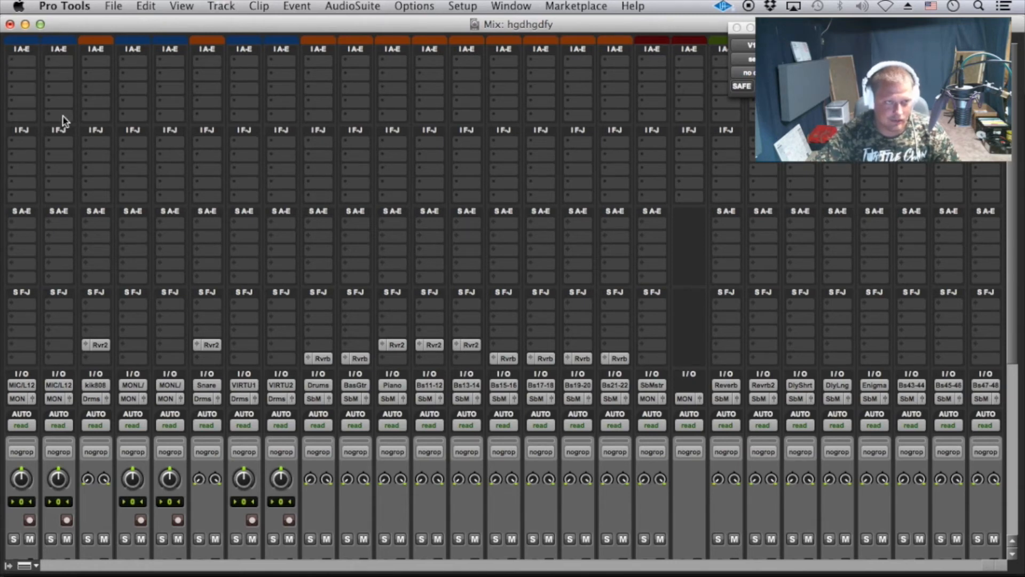
{"action": "left_click", "coordinate": [97, 68]}
{"action": "left_click", "coordinate": [85, 51]}
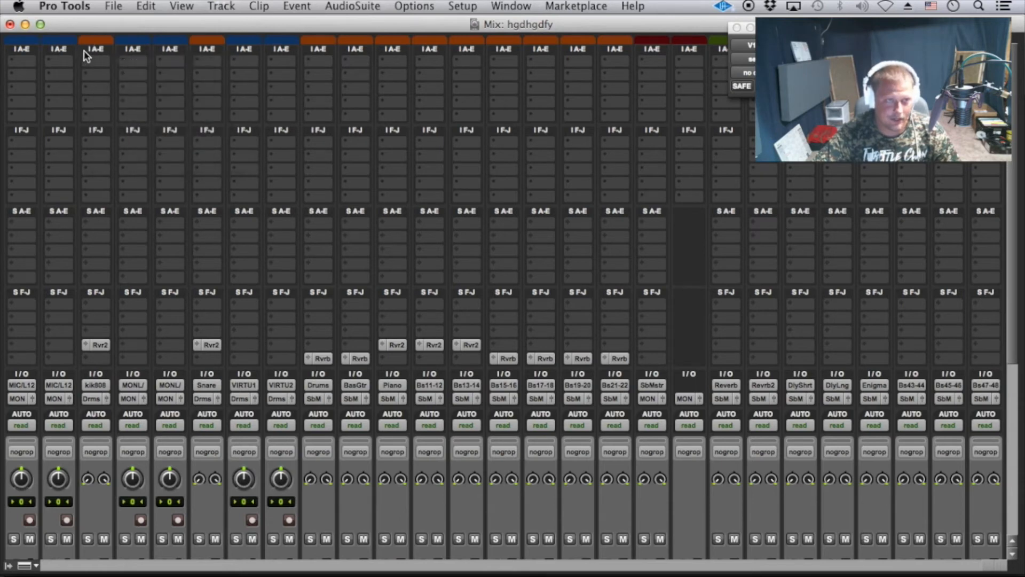
{"action": "scroll", "coordinate": [119, 133], "scroll_direction": "down", "scroll_amount": 2}
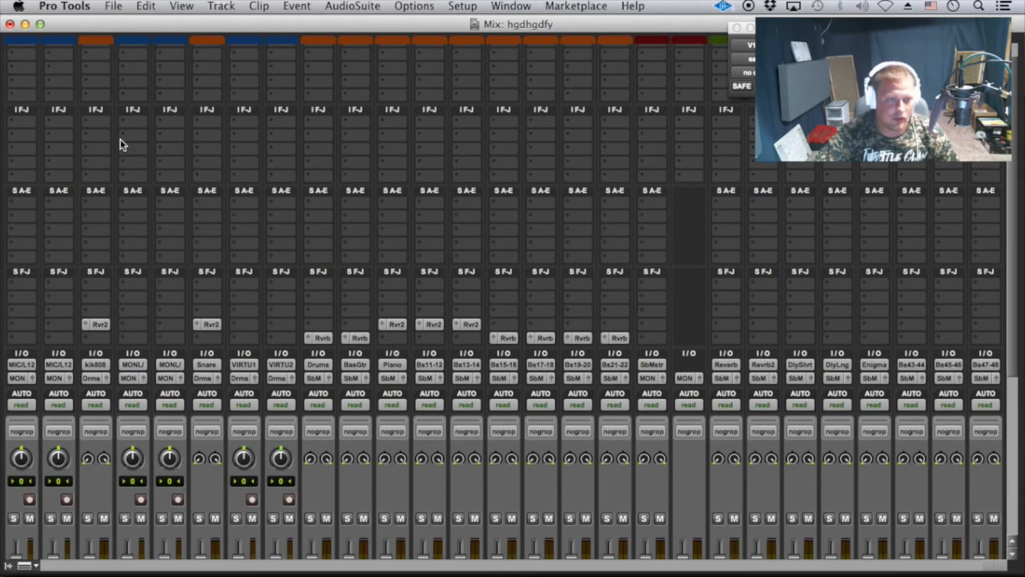
{"action": "scroll", "coordinate": [90, 260], "scroll_direction": "down", "scroll_amount": 12}
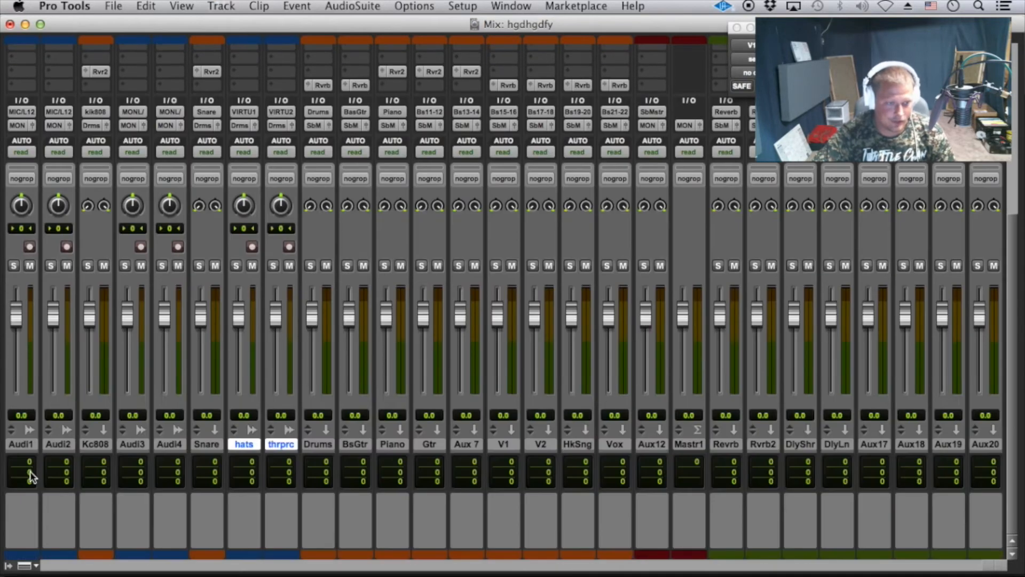
Rename the Audio 1 track as kik and the Audio 2 track as 808
{"action": "left_click", "coordinate": [25, 447]}
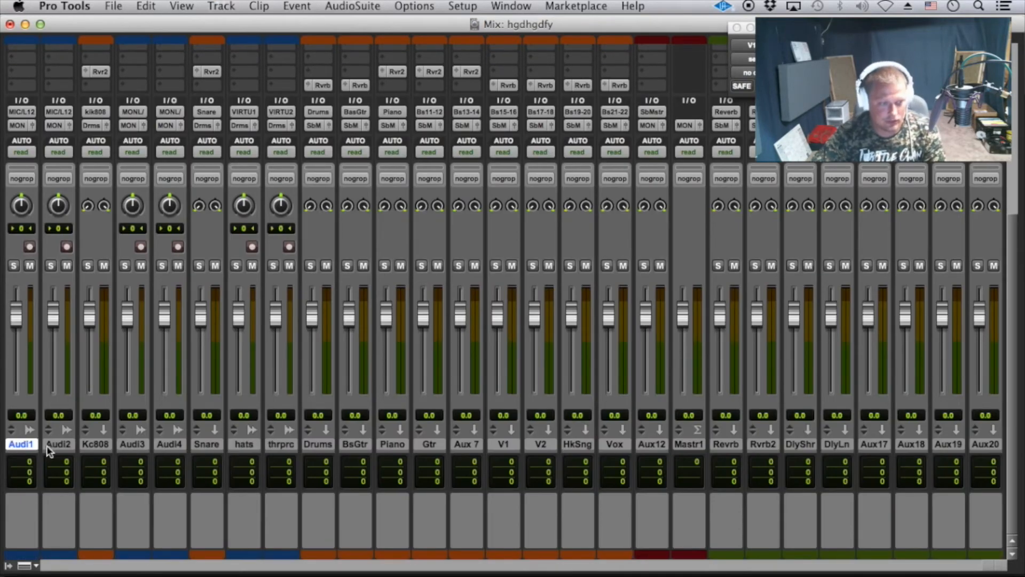
{"action": "double_click", "coordinate": [25, 447]}
{"action": "type", "text": "kik"}
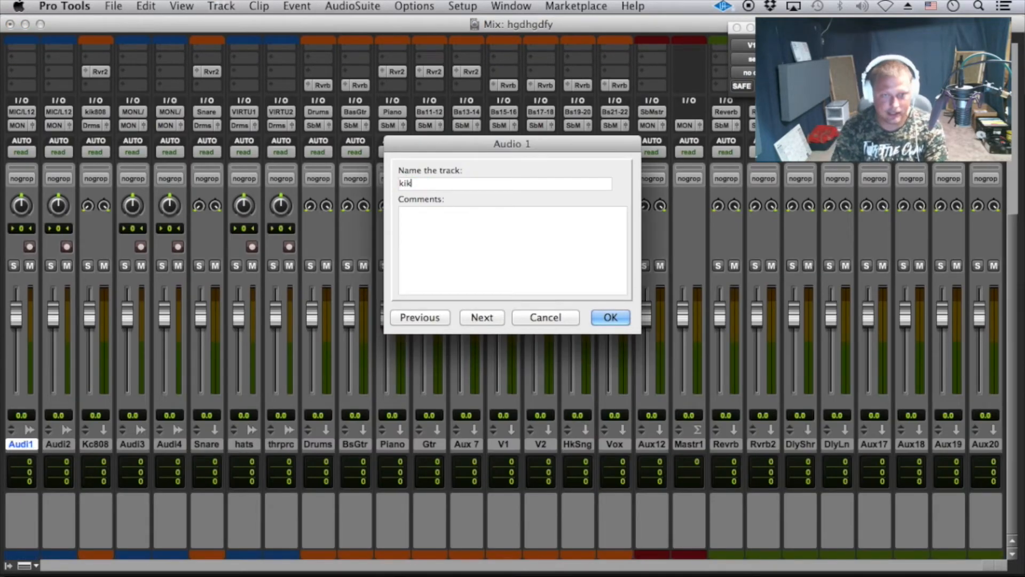
{"action": "key", "text": "super+Right"}
{"action": "key", "text": "super+Right"}
{"action": "key", "text": "super+Left"}
{"action": "type", "text": "808"}
Rename the Audio 3 track as snare and the Audio 4 track as clap
{"action": "key", "text": "super+Right"}
{"action": "key", "text": "super+Right"}
{"action": "type", "text": "snare"}
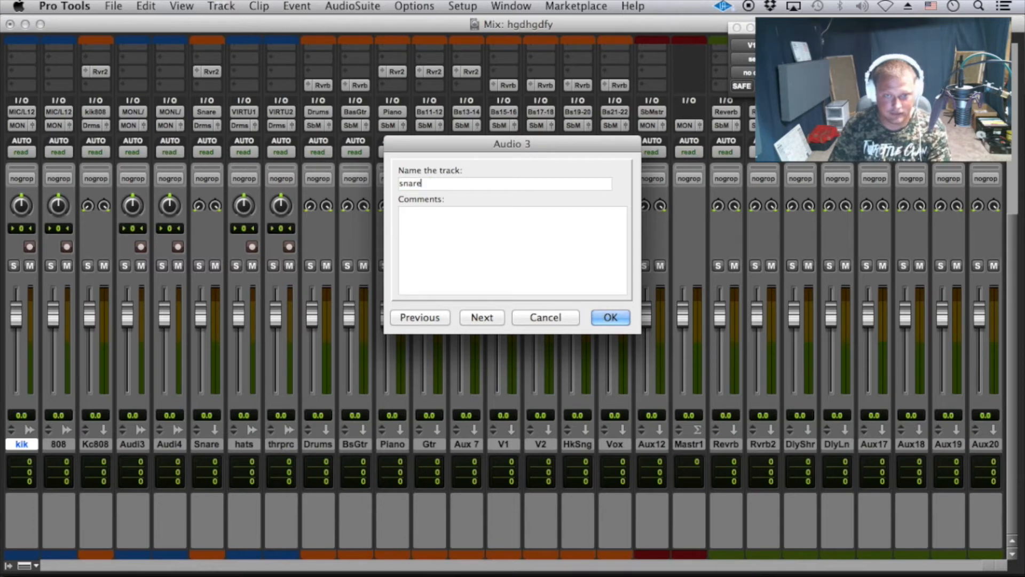
{"action": "key", "text": "super+Right"}
{"action": "type", "text": "clap"}
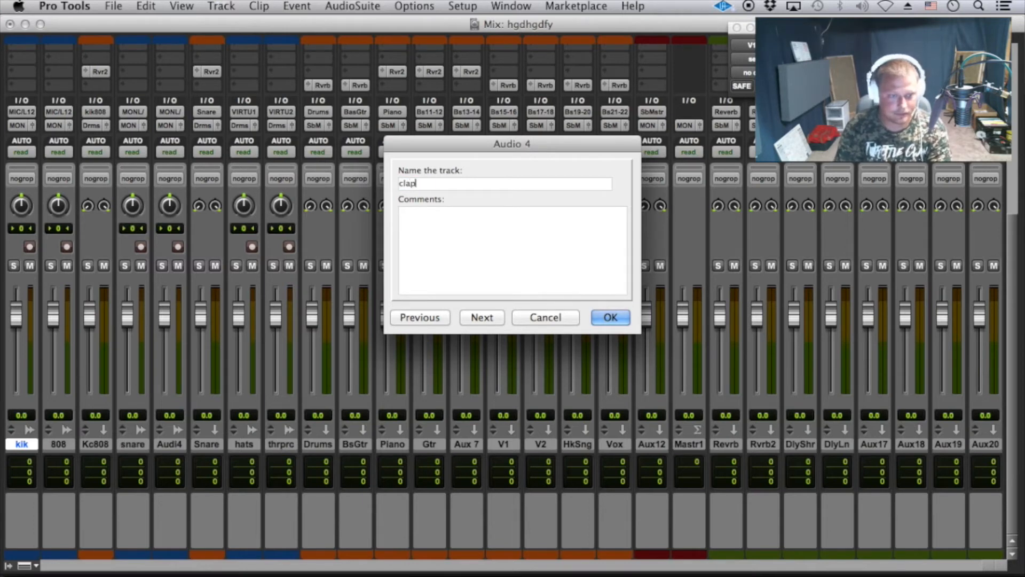
{"action": "key", "text": "Return"}
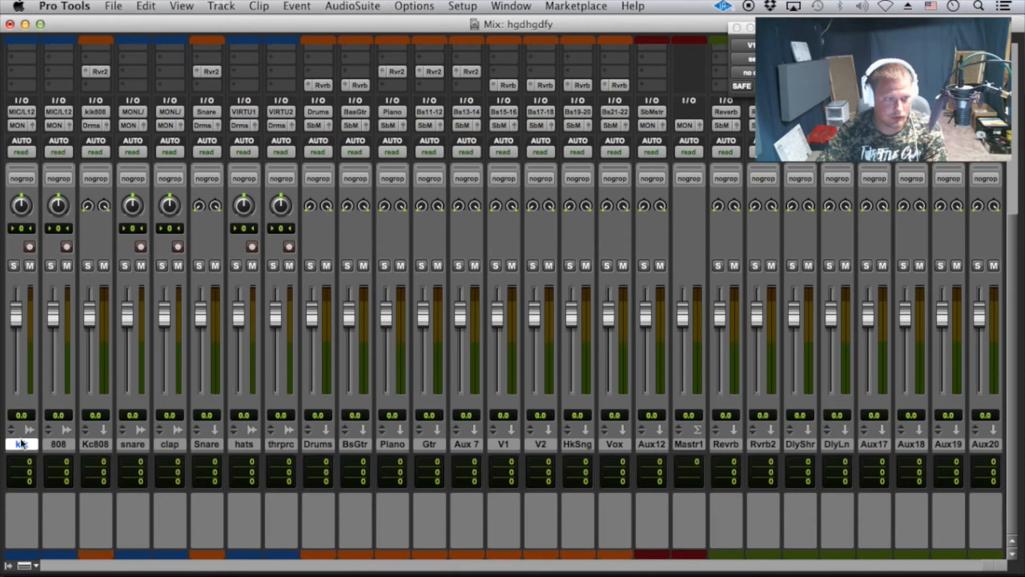
Route the outputs of the kik and 808 audio tracks together to the stereo kik808 bus
{"action": "left_click", "coordinate": [17, 125]}
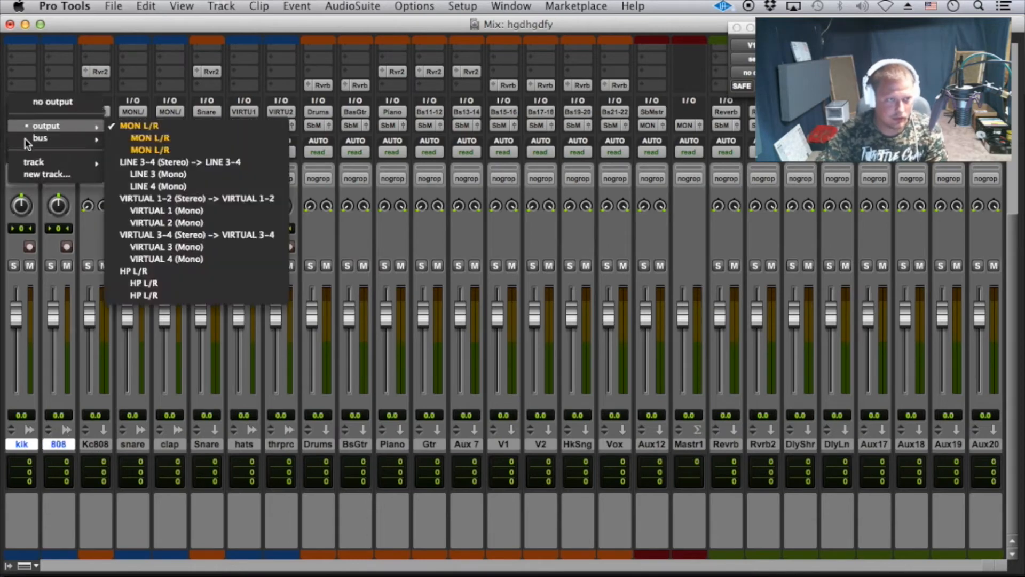
{"action": "mouse_move", "coordinate": [30, 138]}
{"action": "left_click", "coordinate": [201, 11]}
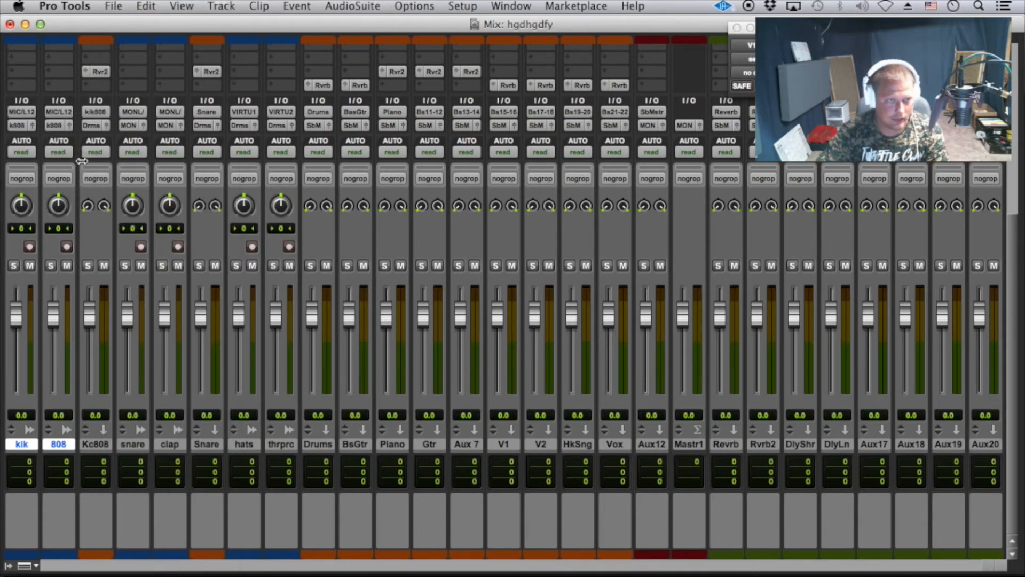
Route the outputs of the snare and clap audio tracks together to the stereo Snare bus
{"action": "left_click", "coordinate": [132, 444]}
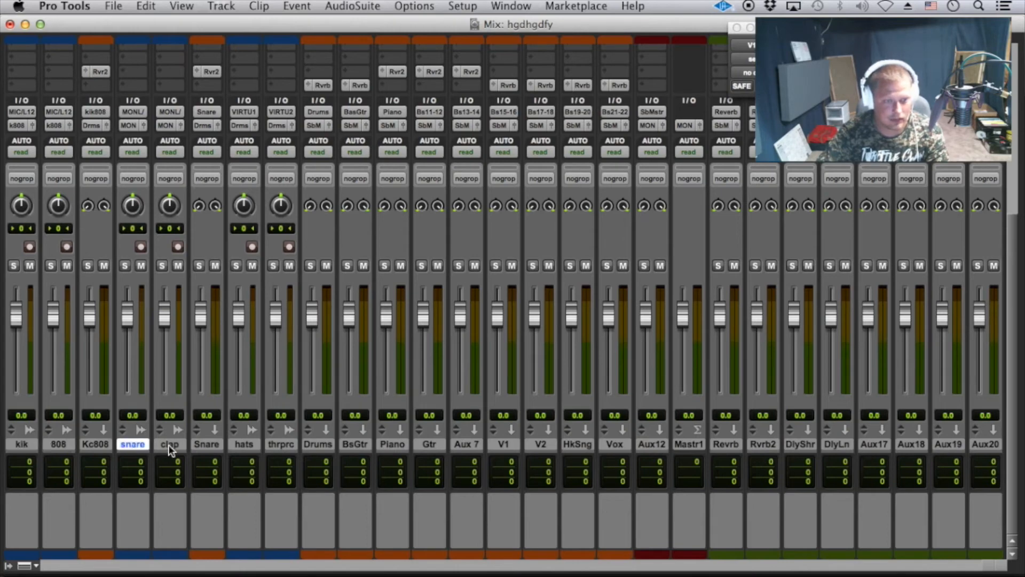
{"action": "left_click", "coordinate": [128, 125]}
{"action": "mouse_move", "coordinate": [161, 138]}
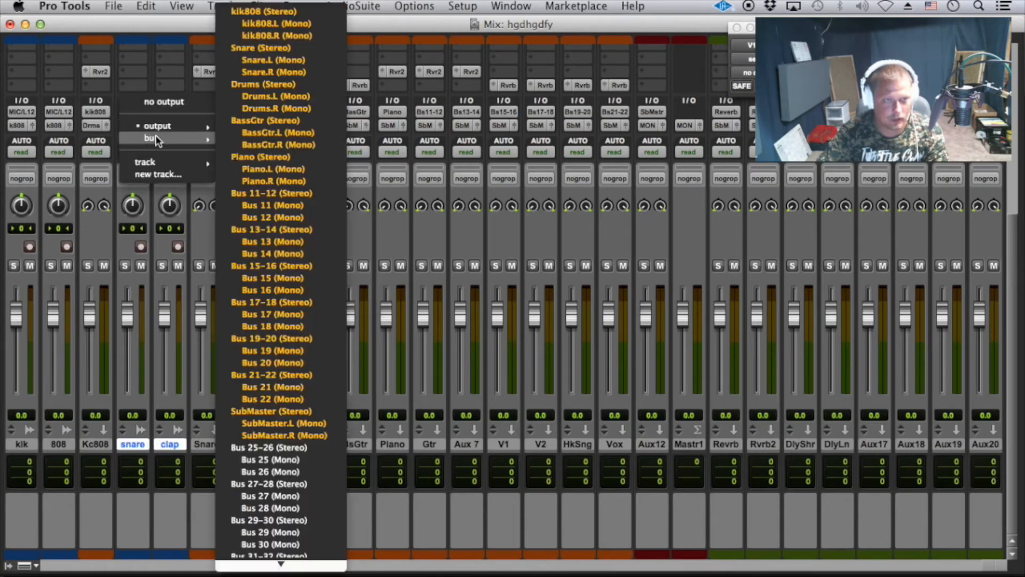
{"action": "left_click", "coordinate": [316, 49]}
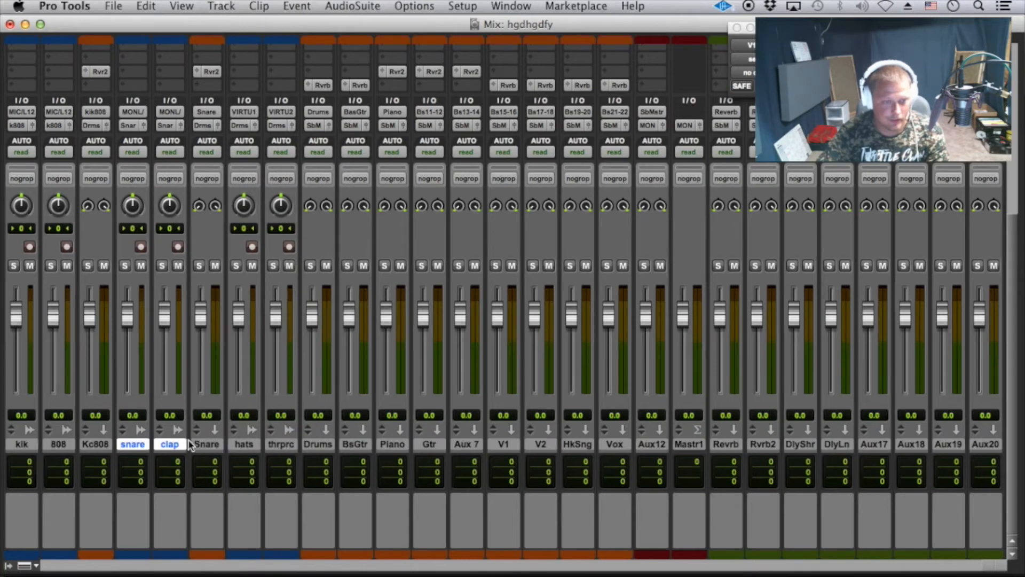
{"action": "left_click", "coordinate": [206, 444]}
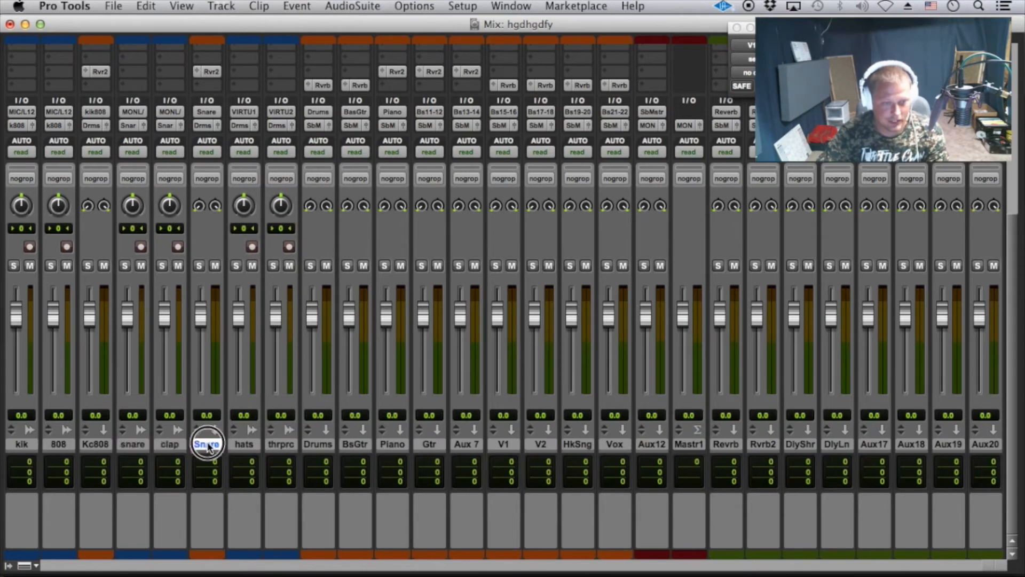
{"action": "left_click", "coordinate": [317, 449]}
{"action": "left_click", "coordinate": [653, 448]}
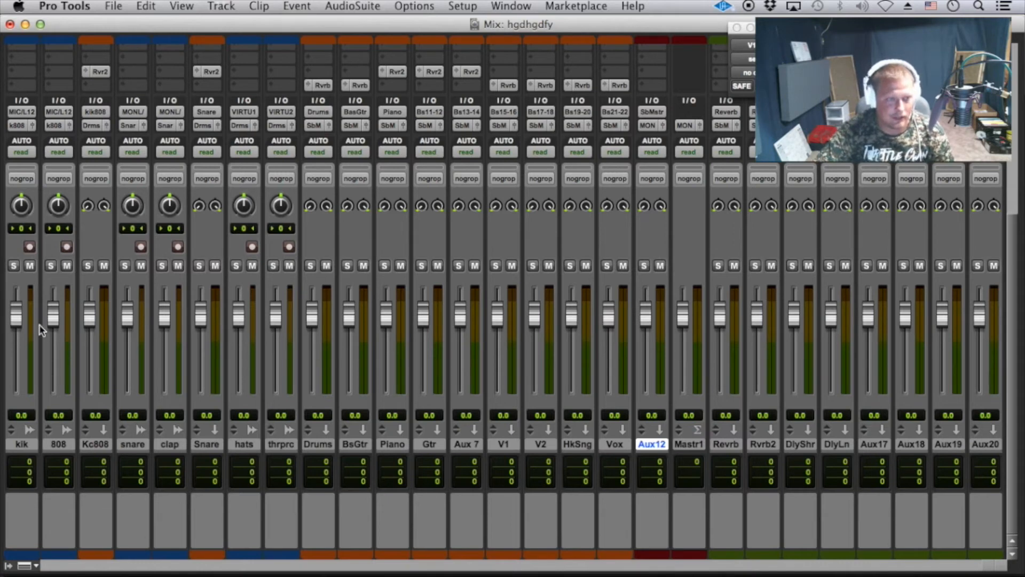
Lower the faders of 808 to -4.0, Kc808 to -3.1, snare to -6.4, Snare to -2.2, hats to -1.9, thrprc to -3.1 and Drums to -5.8
{"action": "left_click_drag", "start_coordinate": [52, 320], "coordinate": [127, 335]}
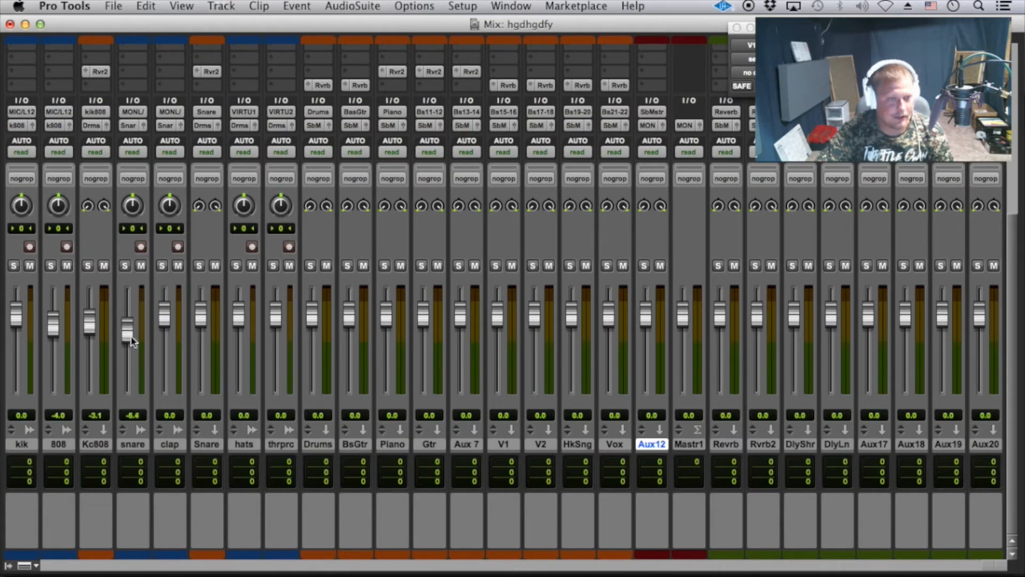
{"action": "left_click_drag", "start_coordinate": [199, 320], "coordinate": [318, 331]}
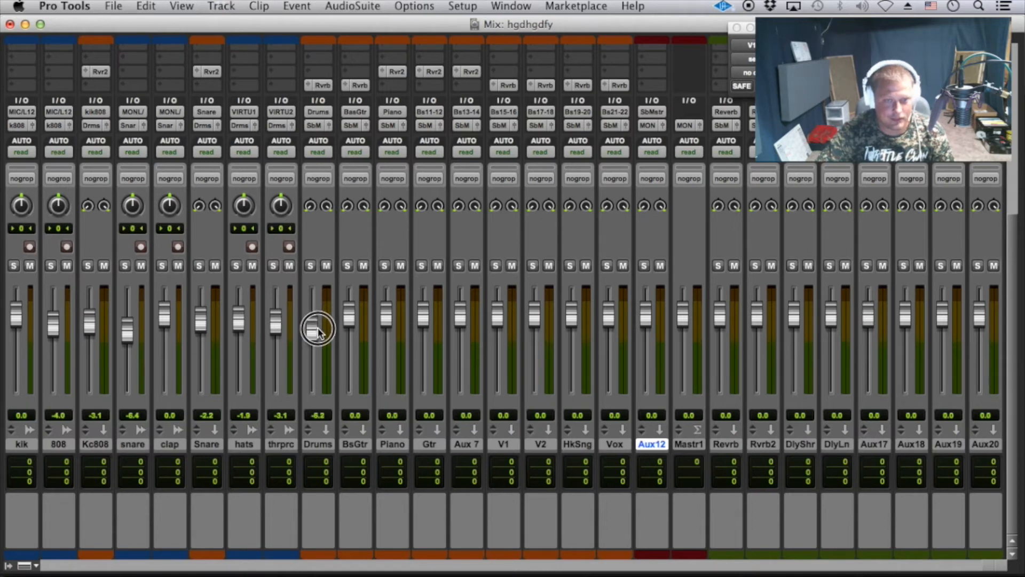
{"action": "left_click", "coordinate": [318, 442]}
{"action": "left_click", "coordinate": [356, 446]}
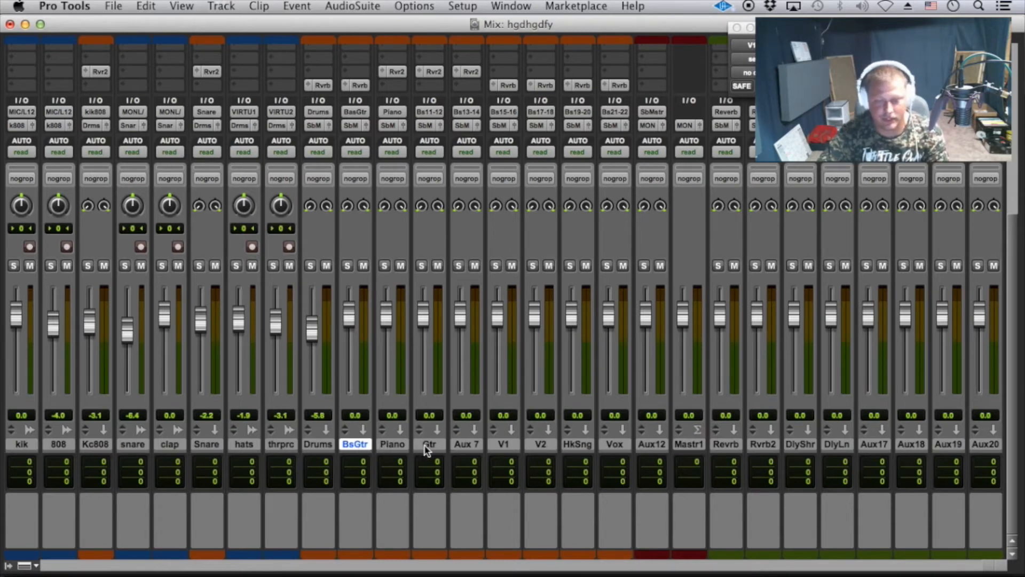
Route the outputs of the V1, V2 and HkSng aux tracks together to the stereo Bus 21-22
{"action": "left_click", "coordinate": [513, 445]}
{"action": "left_click", "coordinate": [620, 447], "text": "shift"}
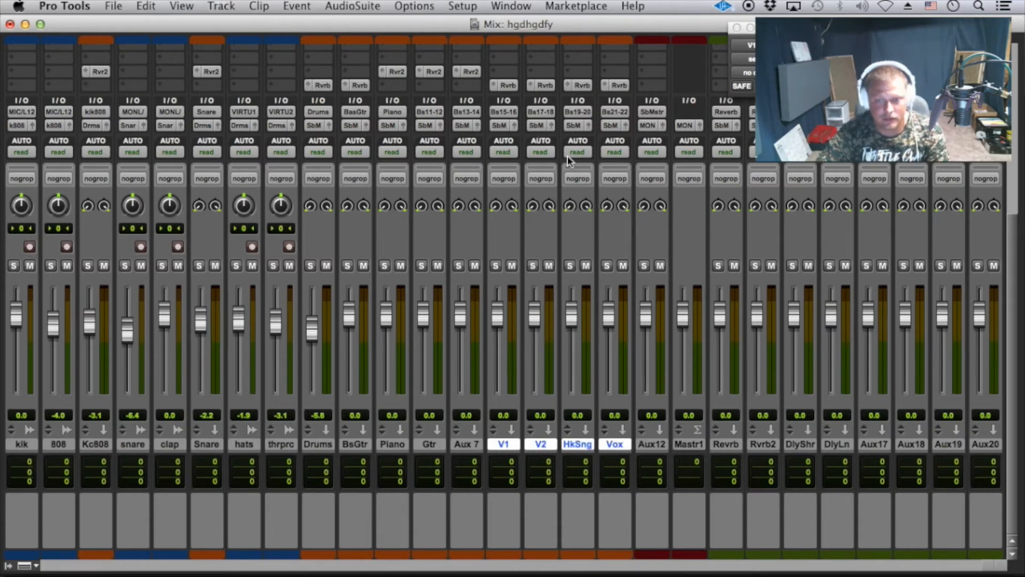
{"action": "left_click", "coordinate": [604, 448], "text": "super"}
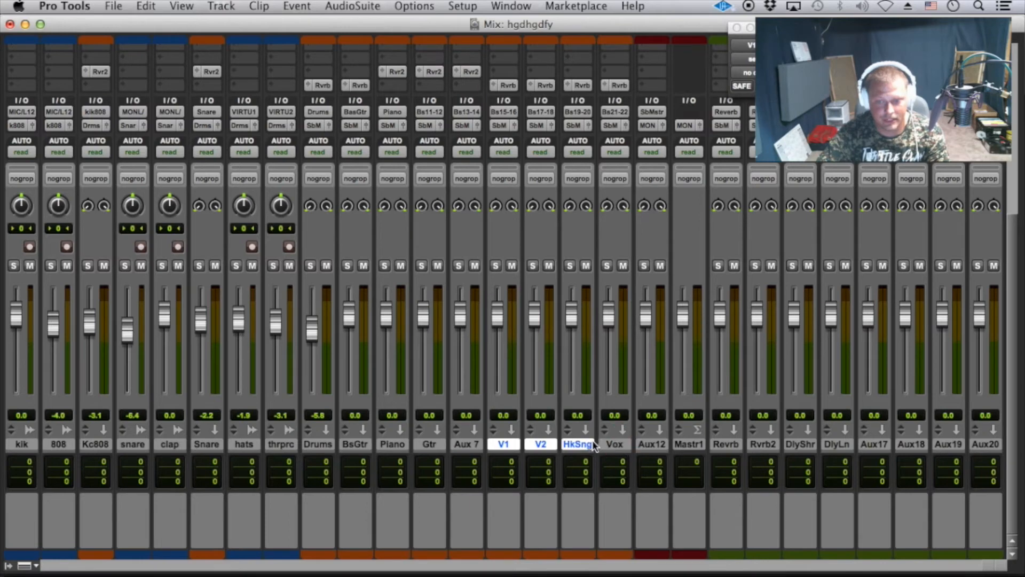
{"action": "left_click", "coordinate": [572, 126]}
{"action": "mouse_move", "coordinate": [679, 140]}
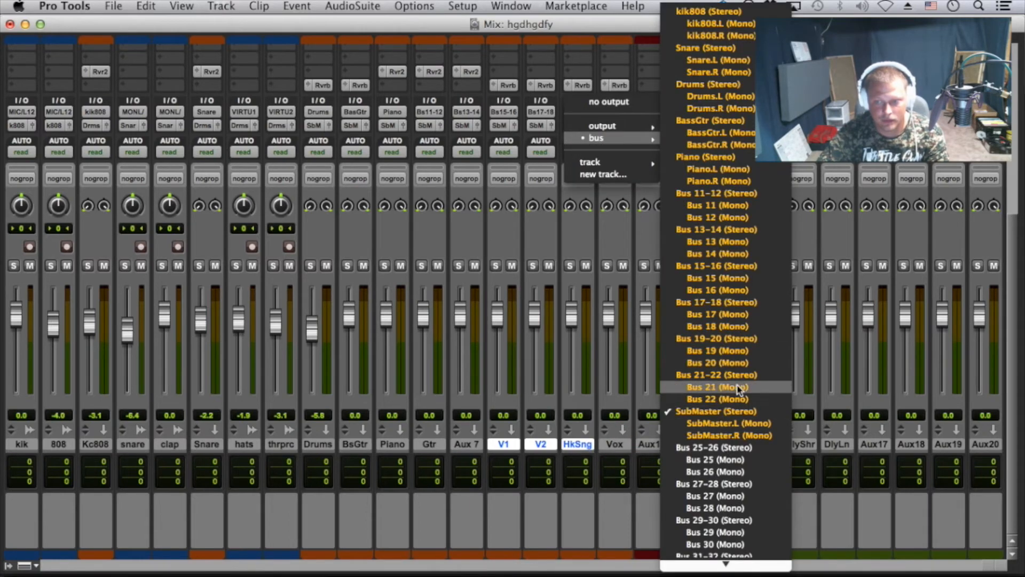
{"action": "left_click", "coordinate": [726, 375]}
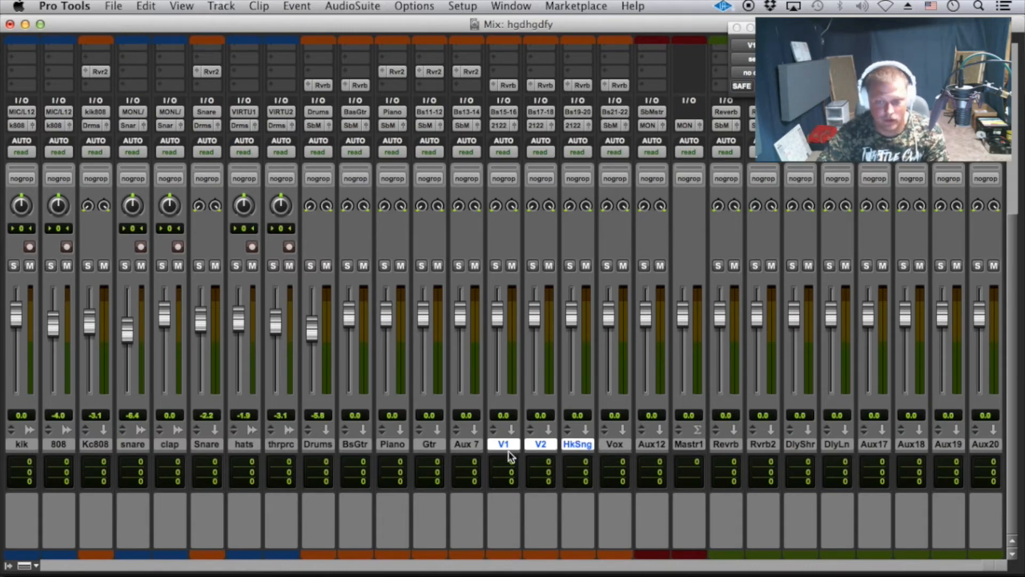
Rebalance the faders: V1 -4.6, V2 -2.2, HkSng -4.3, Vox -0.6, Gtr and Piano -3.4, BsGtr +1.8, Drums -2.5; select Drums through HkSng
{"action": "left_click", "coordinate": [615, 446]}
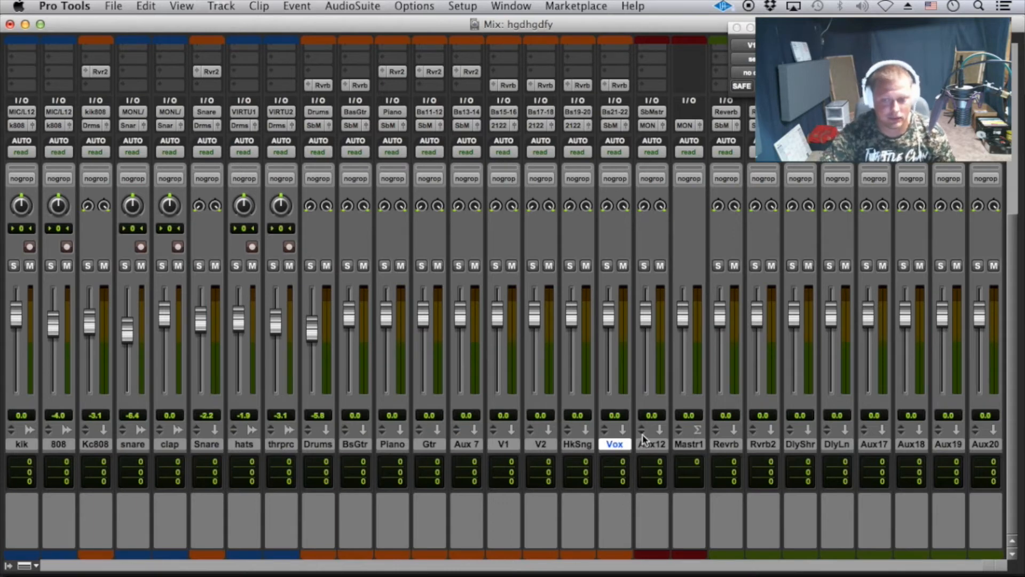
{"action": "left_click", "coordinate": [654, 444]}
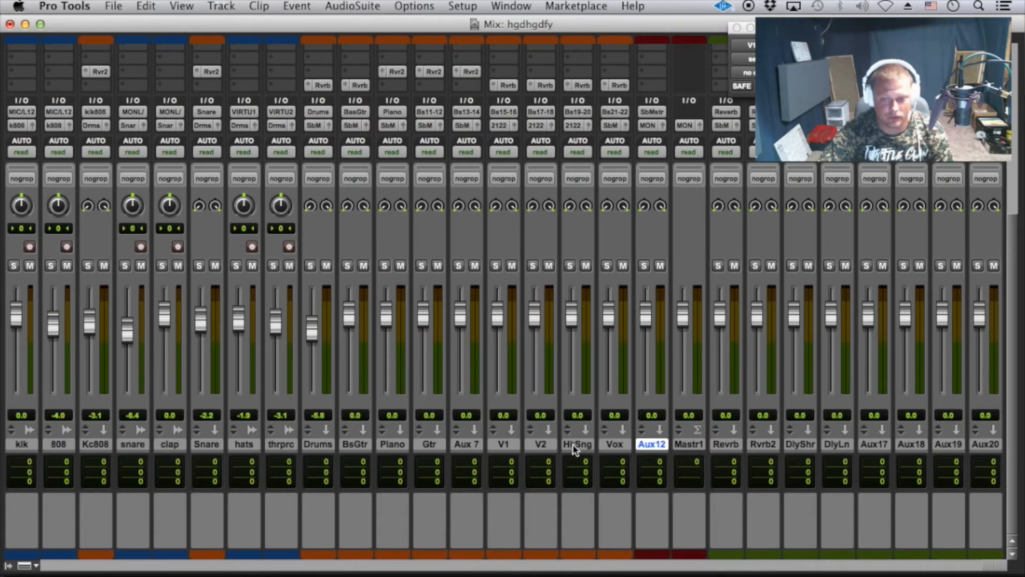
{"action": "mouse_move", "coordinate": [608, 309]}
{"action": "left_mouse_down"}
{"action": "mouse_move", "coordinate": [607, 323]}
{"action": "mouse_move", "coordinate": [594, 322]}
{"action": "left_mouse_up"}
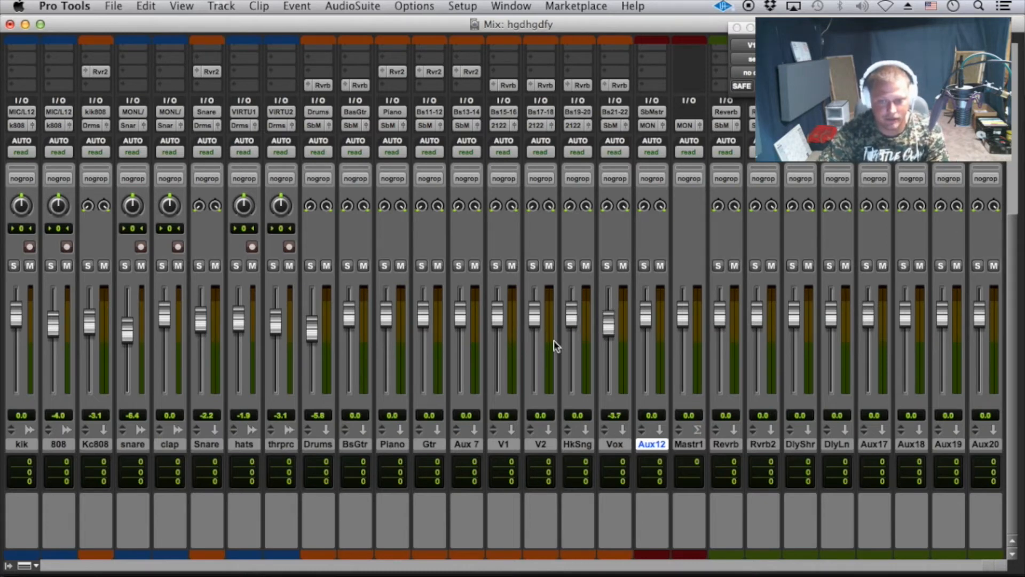
{"action": "left_click_drag", "start_coordinate": [497, 316], "coordinate": [609, 325]}
{"action": "left_click_drag", "start_coordinate": [424, 314], "coordinate": [311, 327]}
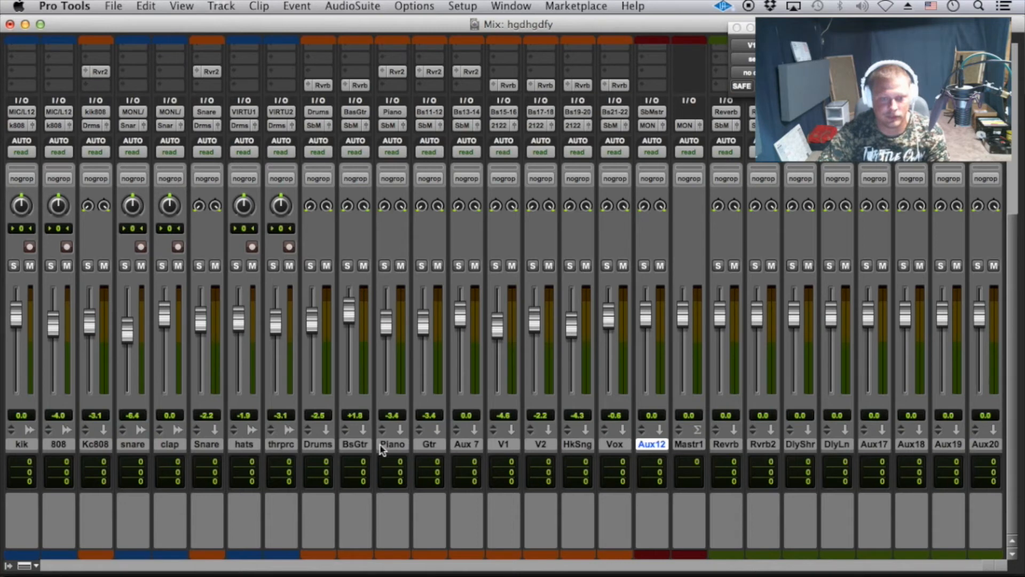
{"action": "left_click", "coordinate": [327, 446]}
{"action": "left_click", "coordinate": [587, 445], "text": "shift"}
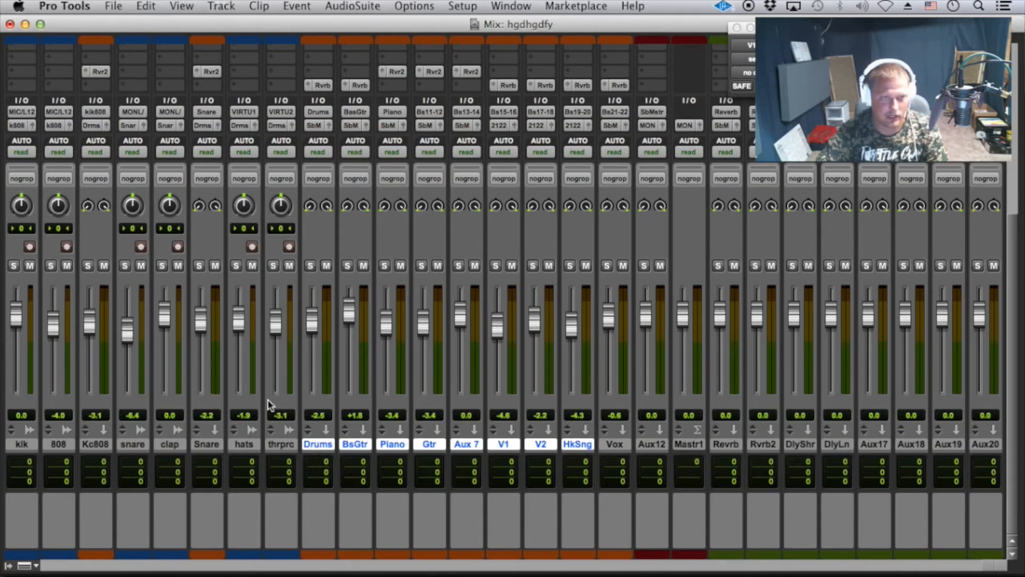
Close the floating send window and insert the stereo RVerb plug-in in the first insert slot of the Reverb aux track
{"action": "scroll", "coordinate": [469, 363], "scroll_direction": "up", "scroll_amount": 5}
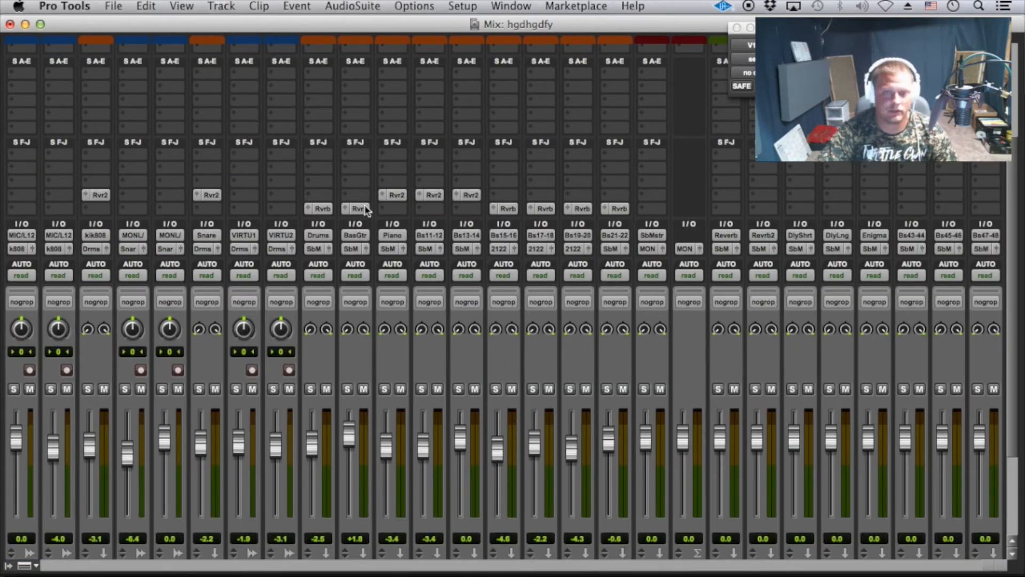
{"action": "scroll", "coordinate": [407, 233], "scroll_direction": "up", "scroll_amount": 1}
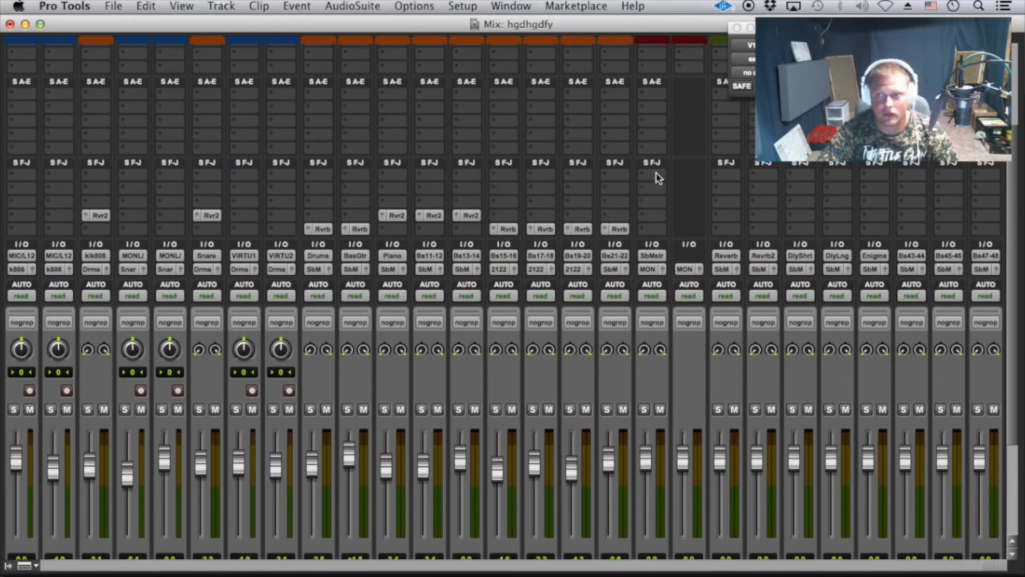
{"action": "scroll", "coordinate": [656, 176], "scroll_direction": "up", "scroll_amount": 5}
{"action": "left_click", "coordinate": [736, 28]}
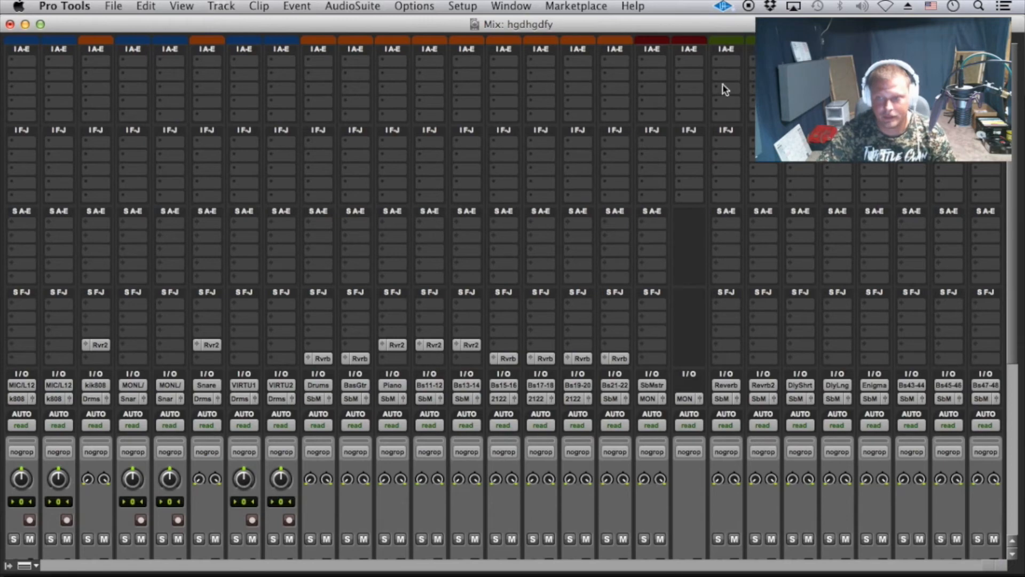
{"action": "left_click", "coordinate": [722, 62]}
{"action": "mouse_move", "coordinate": [745, 122]}
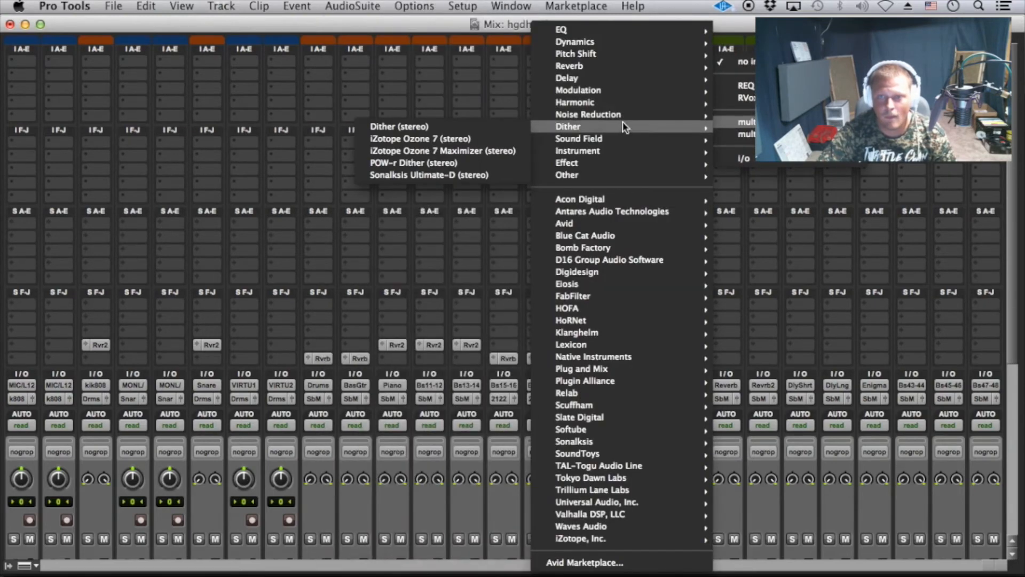
{"action": "mouse_move", "coordinate": [625, 65]}
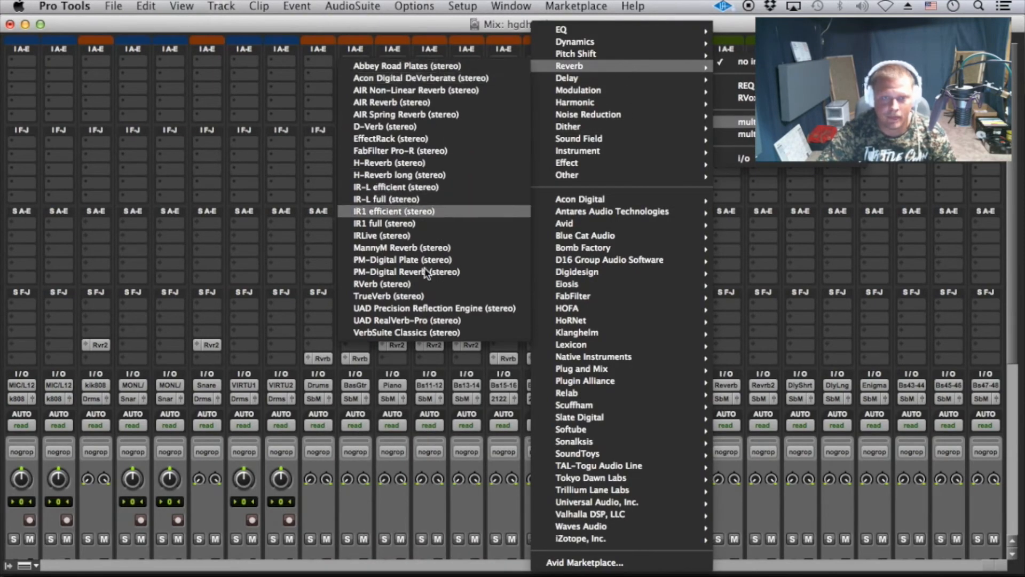
{"action": "left_click", "coordinate": [419, 283]}
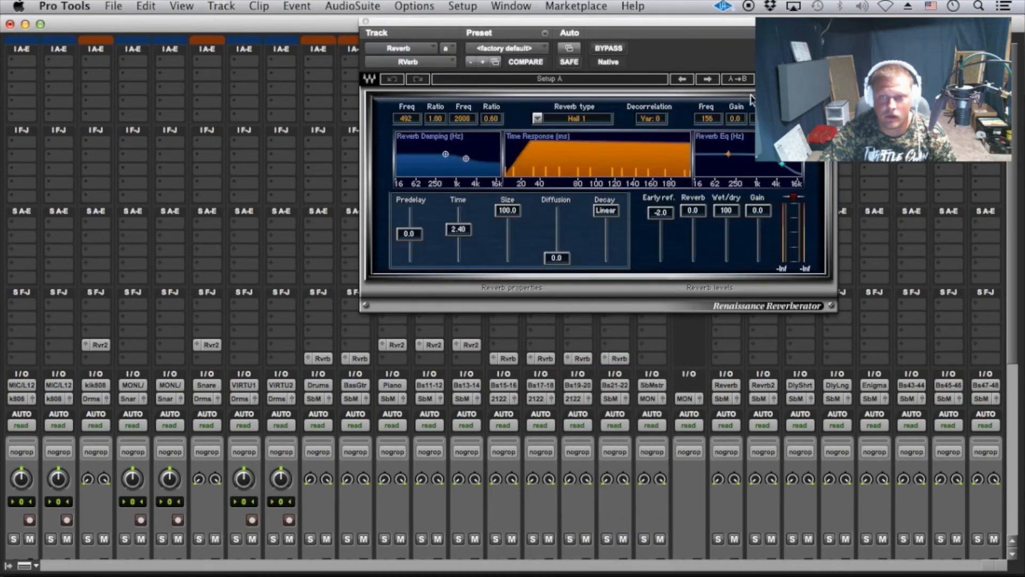
Load the pens pre preset in the RVerb plug-in and close its window
{"action": "left_click", "coordinate": [495, 61]}
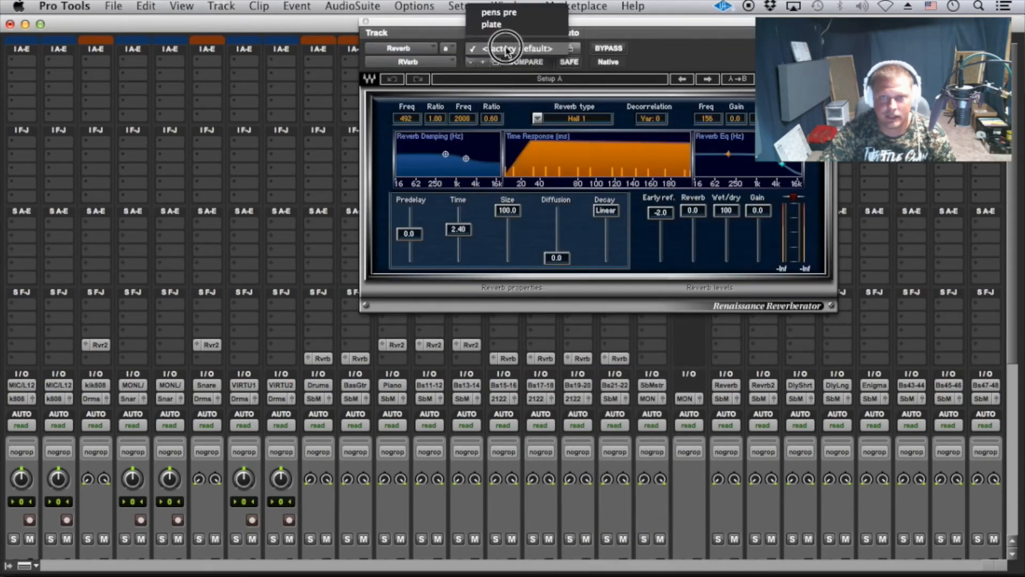
{"action": "left_click", "coordinate": [504, 8]}
{"action": "left_click", "coordinate": [366, 21]}
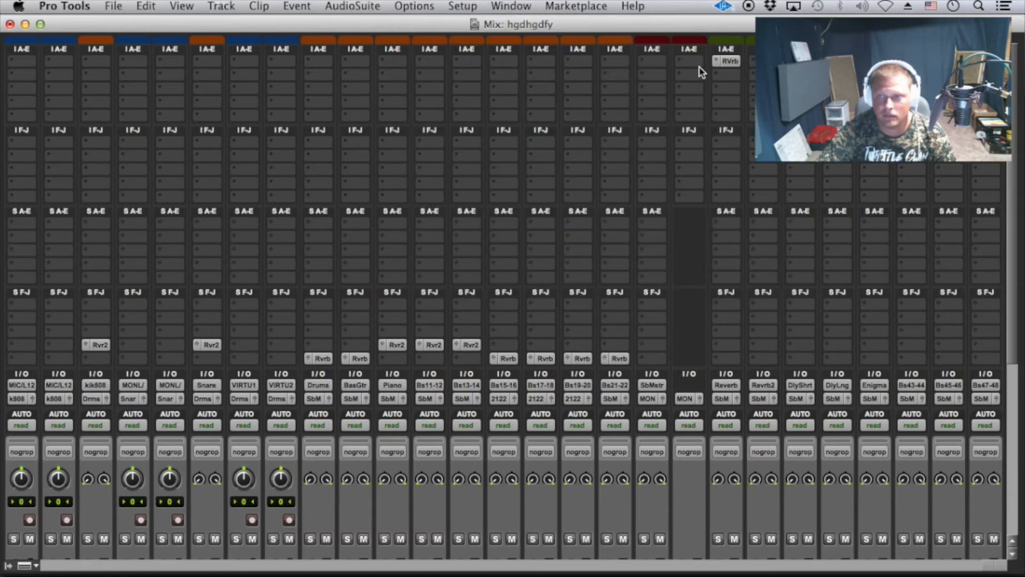
Insert the stereo TrueVerb plug-in on the Reverb 2 aux track and close its window
{"action": "mouse_move", "coordinate": [769, 122]}
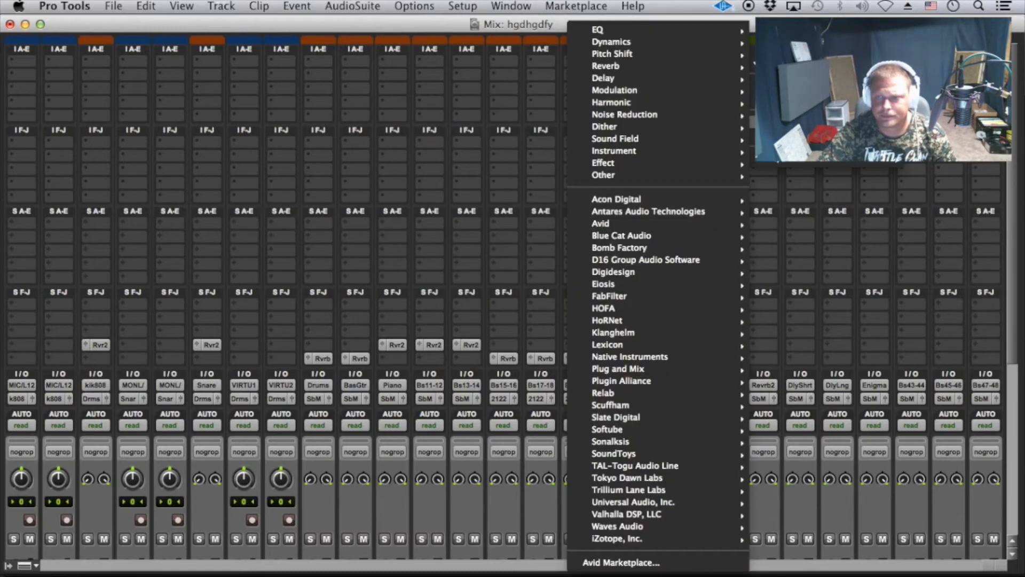
{"action": "mouse_move", "coordinate": [690, 65]}
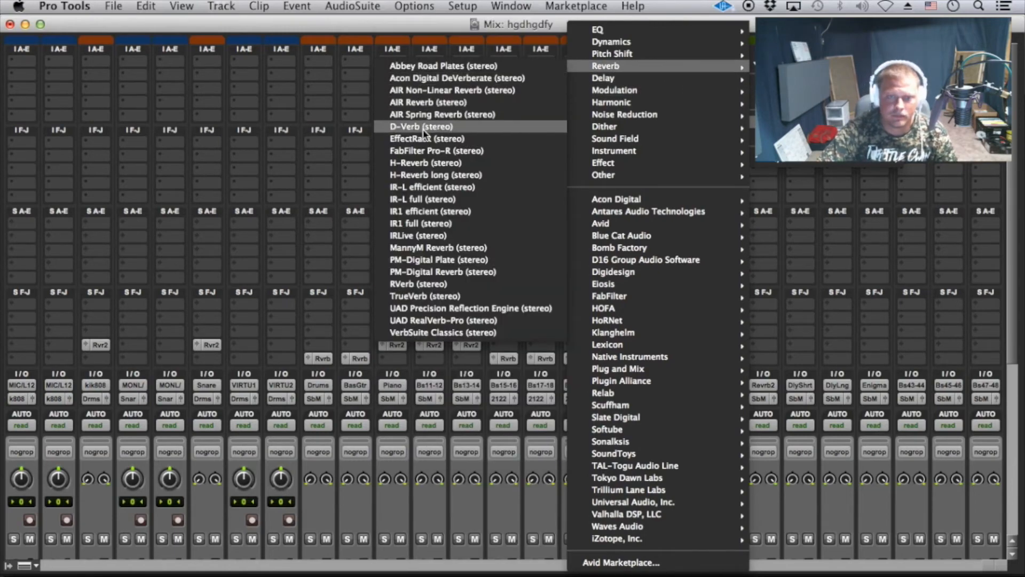
{"action": "left_click", "coordinate": [441, 299]}
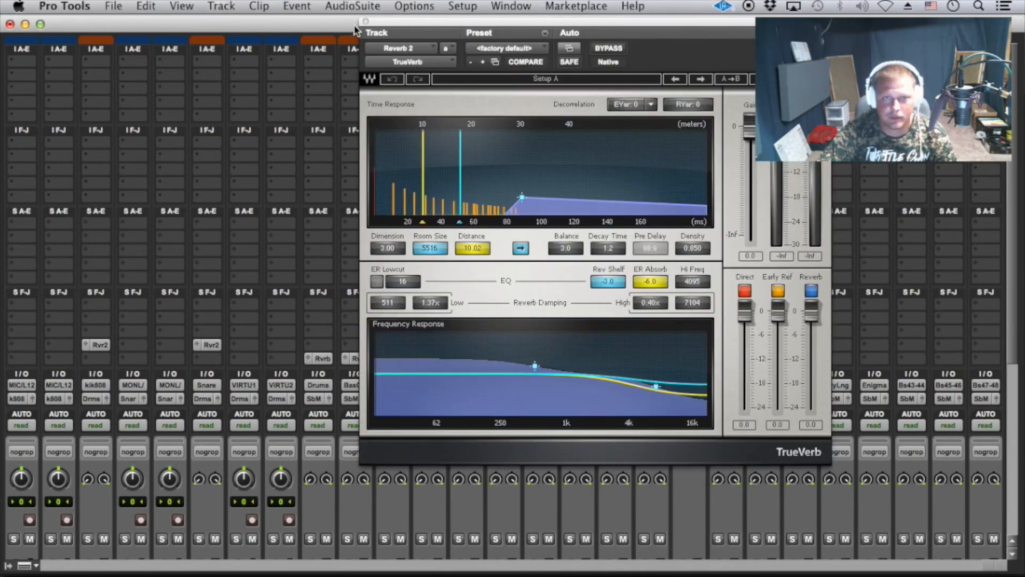
{"action": "left_click", "coordinate": [366, 21]}
Insert the stereo Extra Long Delay II on the DelayShort aux track and set its left channel delay to an eighth note
{"action": "scroll", "coordinate": [543, 358], "scroll_direction": "down", "scroll_amount": 5}
{"action": "scroll", "coordinate": [668, 385], "scroll_direction": "up", "scroll_amount": 5}
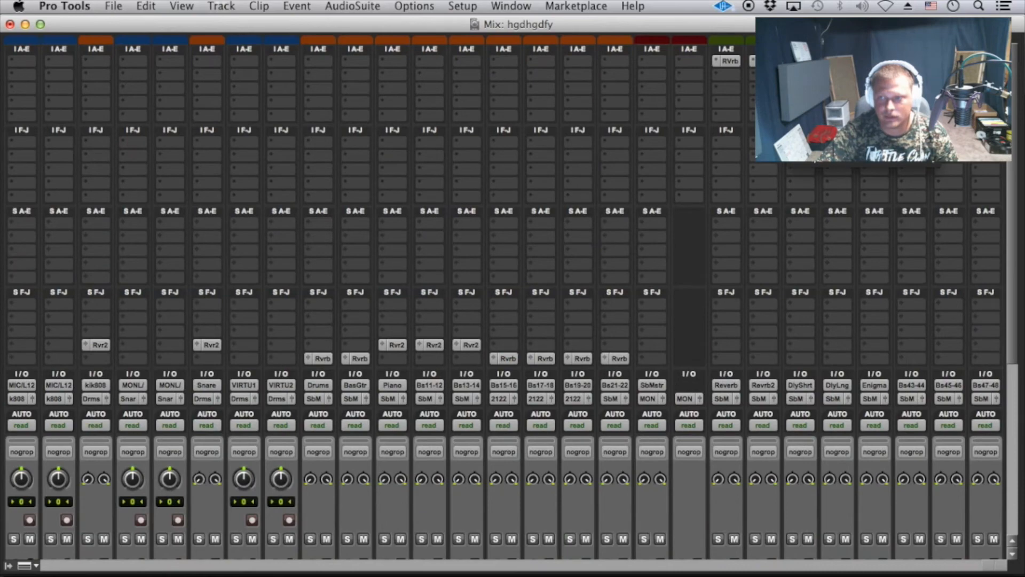
{"action": "left_click", "coordinate": [800, 61]}
{"action": "mouse_move", "coordinate": [817, 74]}
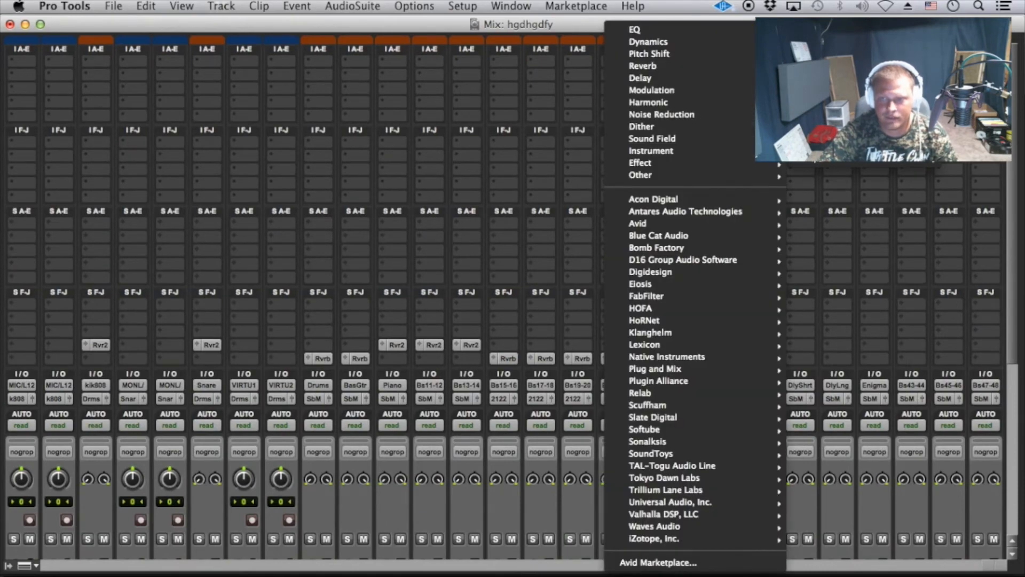
{"action": "mouse_move", "coordinate": [742, 77]}
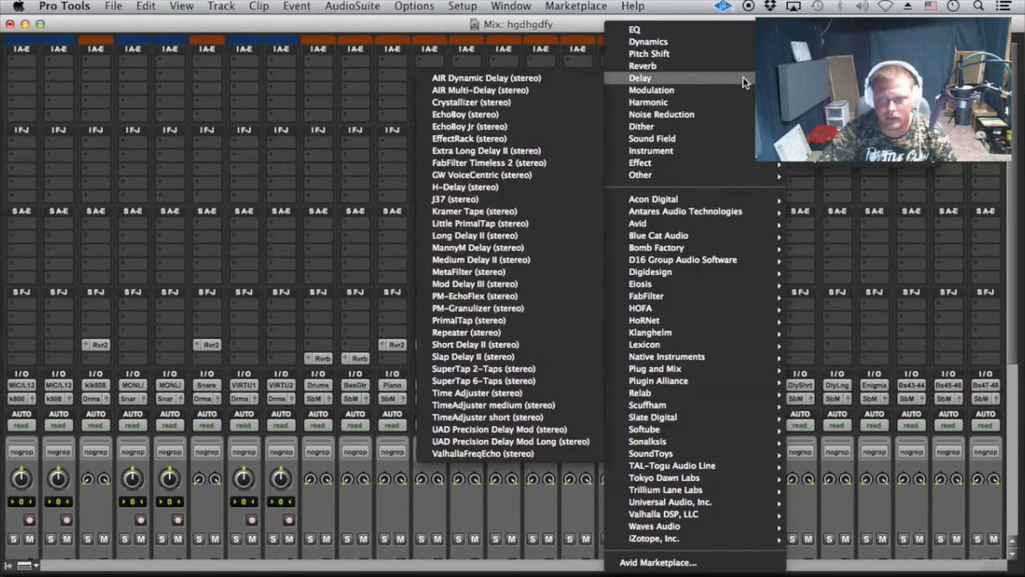
{"action": "left_click", "coordinate": [514, 151]}
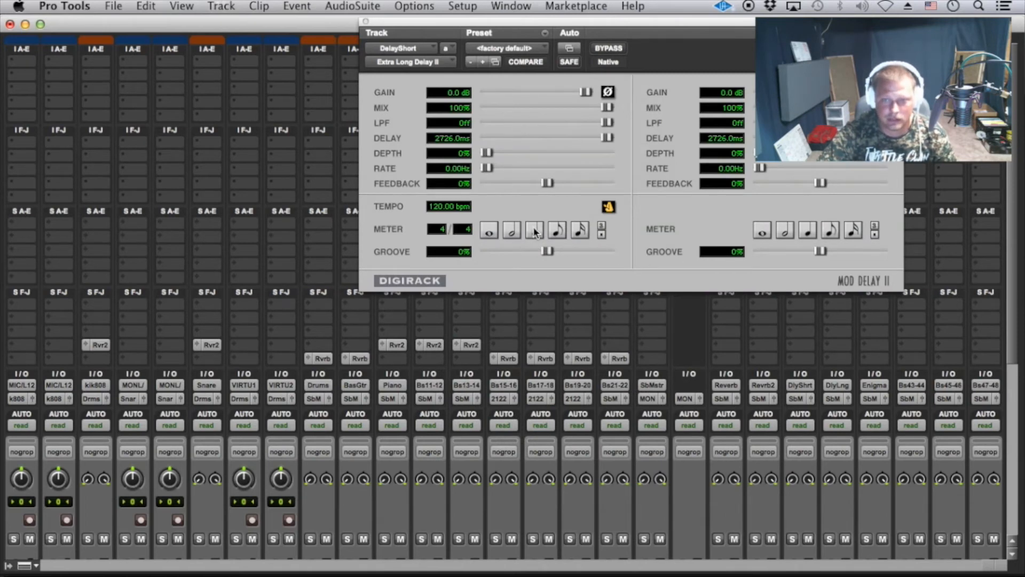
{"action": "left_click_drag", "start_coordinate": [584, 46], "coordinate": [494, 172]}
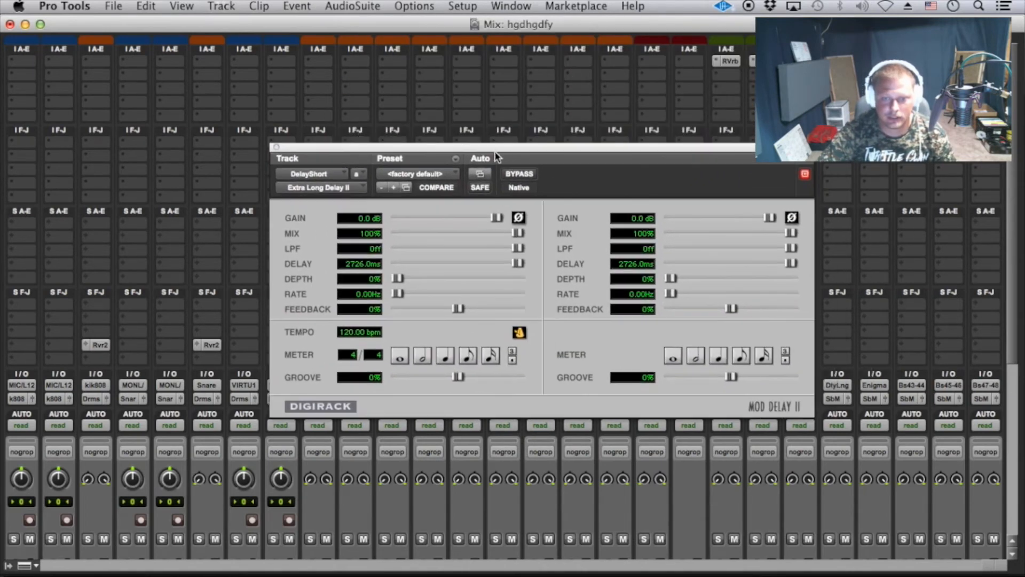
{"action": "left_click", "coordinate": [467, 356]}
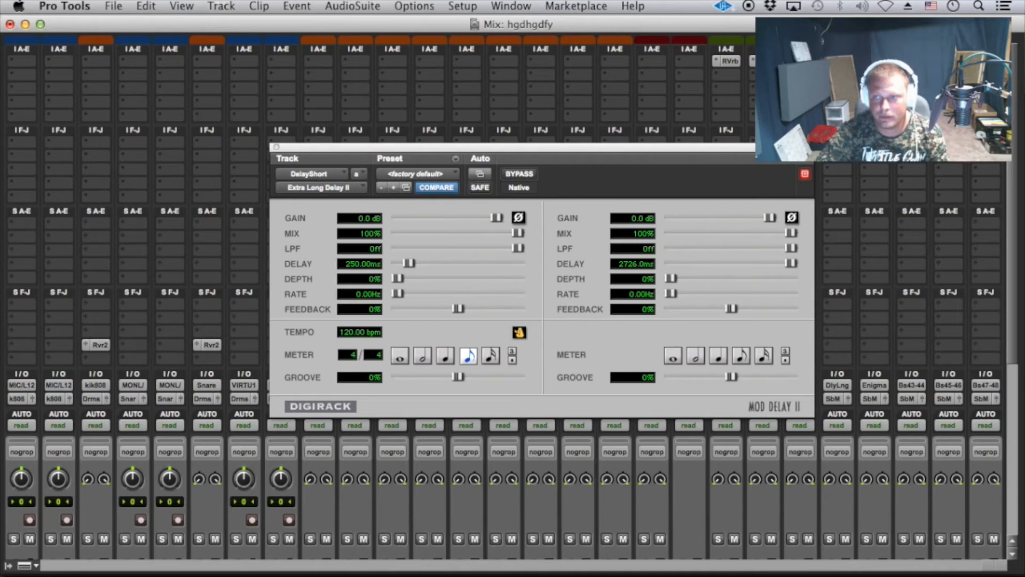
Copy the Extra Long Delay II insert to the Delay Long aux track and set its left channel delay to a quarter note
{"action": "left_click_drag", "start_coordinate": [800, 61], "coordinate": [837, 61]}
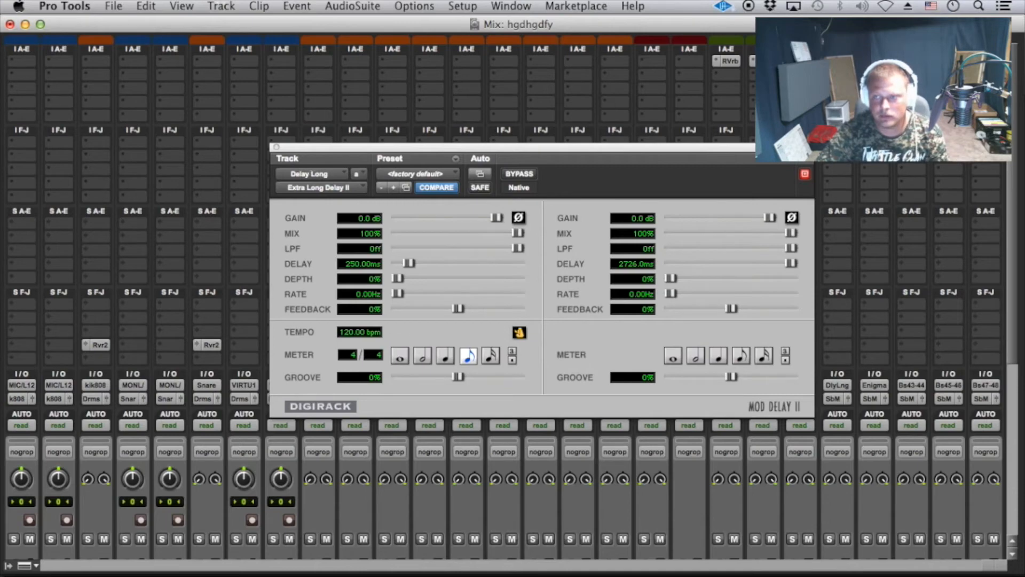
{"action": "left_click", "coordinate": [440, 360]}
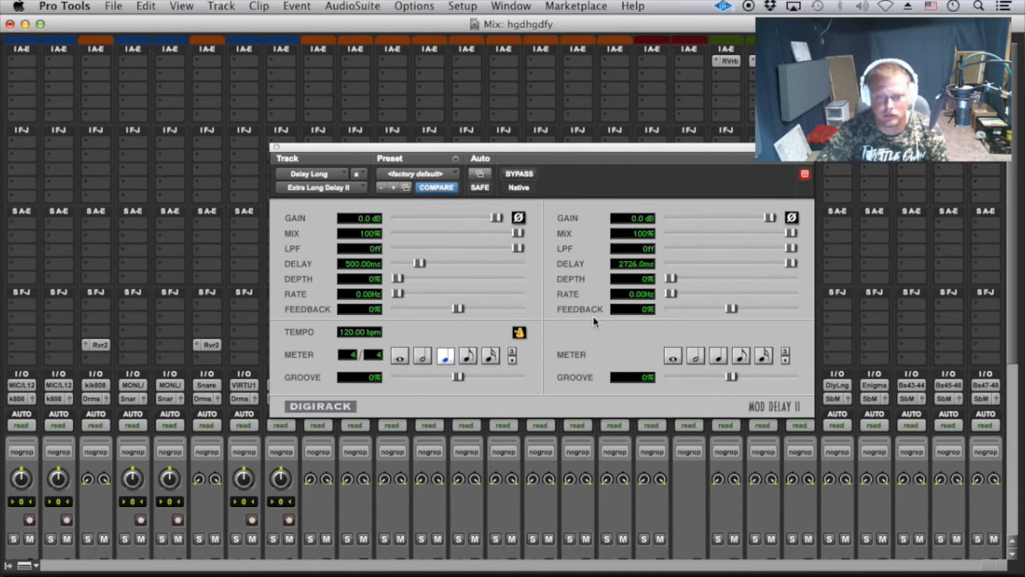
{"action": "left_click", "coordinate": [276, 146]}
{"action": "scroll", "coordinate": [906, 258], "scroll_direction": "down", "scroll_amount": 10}
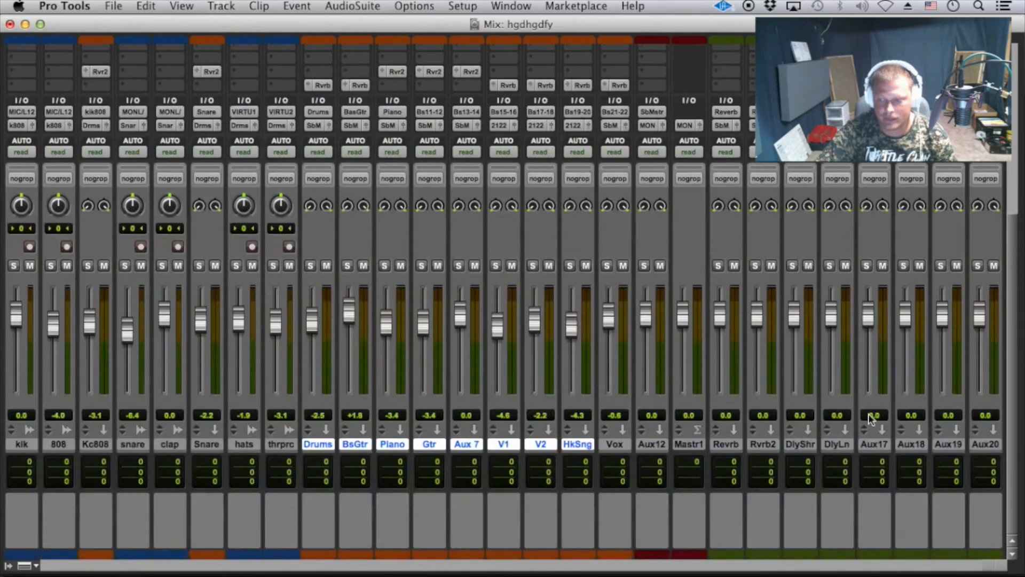
{"action": "scroll", "coordinate": [892, 427], "scroll_direction": "up", "scroll_amount": 10}
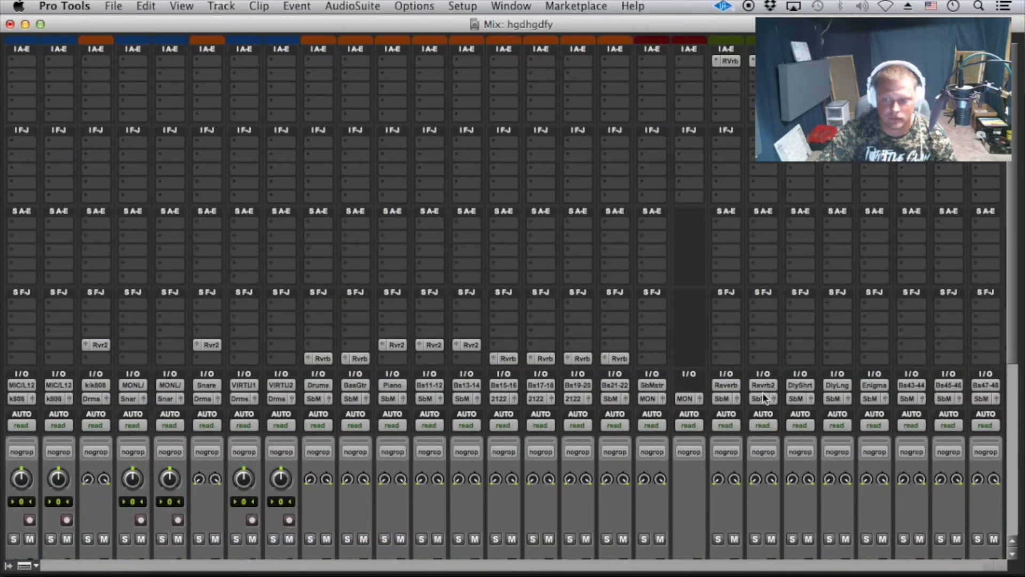
Solo-safe the eight effect aux tracks from Reverb through Aux 20
{"action": "scroll", "coordinate": [766, 434], "scroll_direction": "down", "scroll_amount": 5}
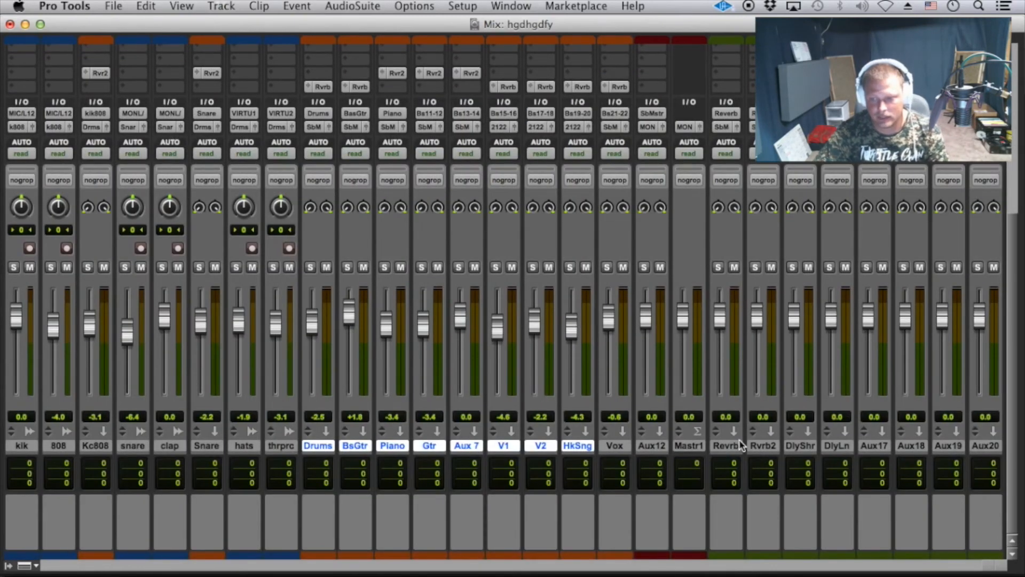
{"action": "left_click", "coordinate": [727, 445]}
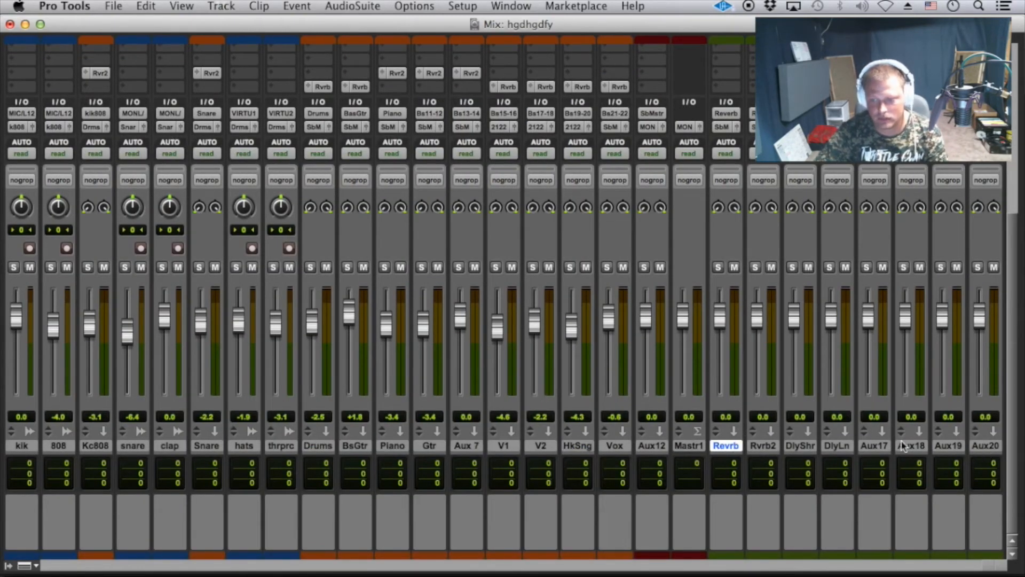
{"action": "left_click", "coordinate": [989, 445], "text": "shift"}
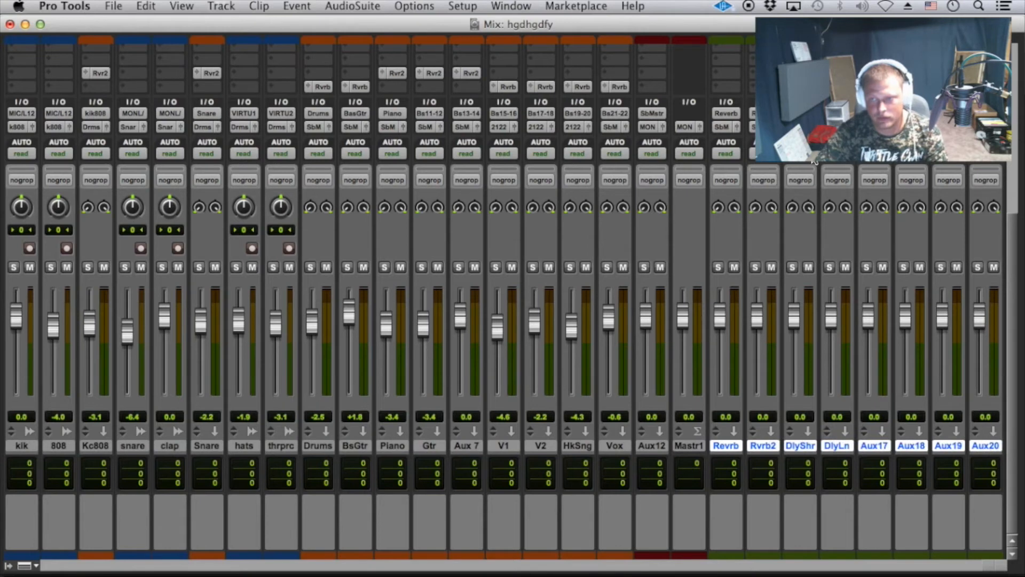
{"action": "scroll", "coordinate": [774, 230], "scroll_direction": "up", "scroll_amount": 2}
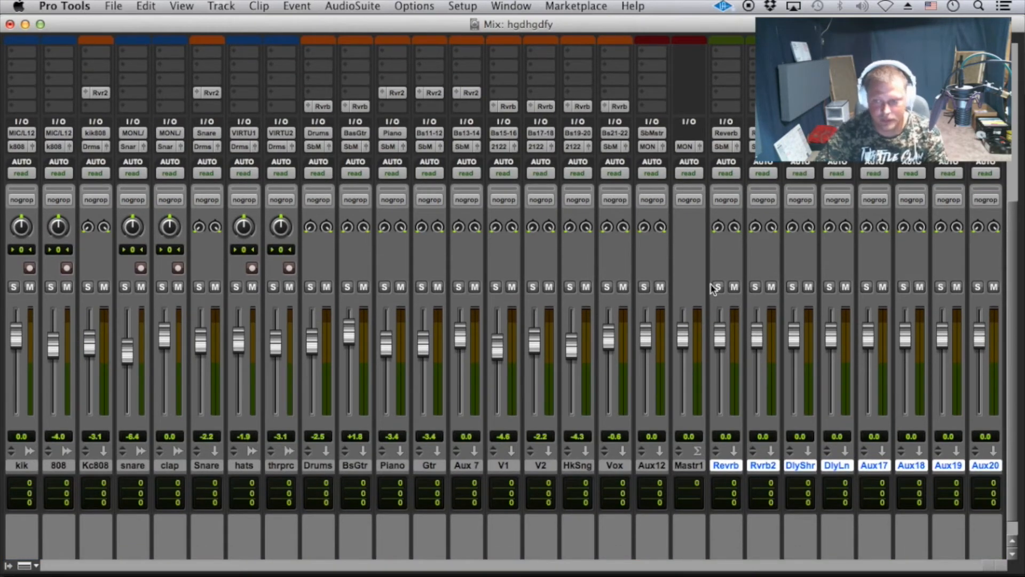
{"action": "left_click", "coordinate": [717, 286]}
{"action": "left_click", "coordinate": [718, 288]}
{"action": "left_click", "coordinate": [719, 286], "text": "super"}
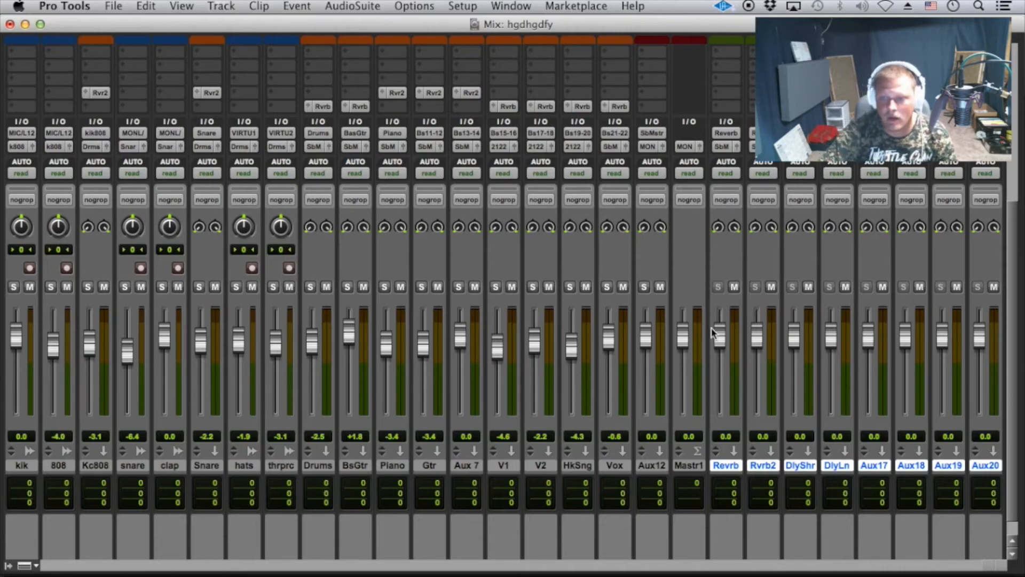
Insert the stereo Slate Digital Virtual Mix Rack on the Aux 12 submaster track as a multichannel plug-in
{"action": "scroll", "coordinate": [800, 431], "scroll_direction": "up", "scroll_amount": 5}
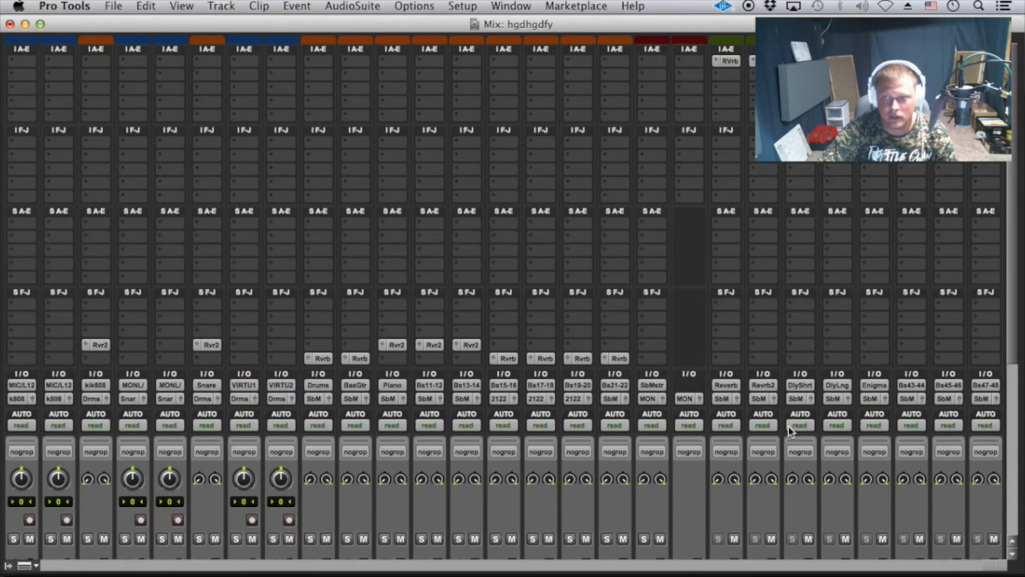
{"action": "left_click", "coordinate": [644, 60]}
{"action": "mouse_move", "coordinate": [701, 125]}
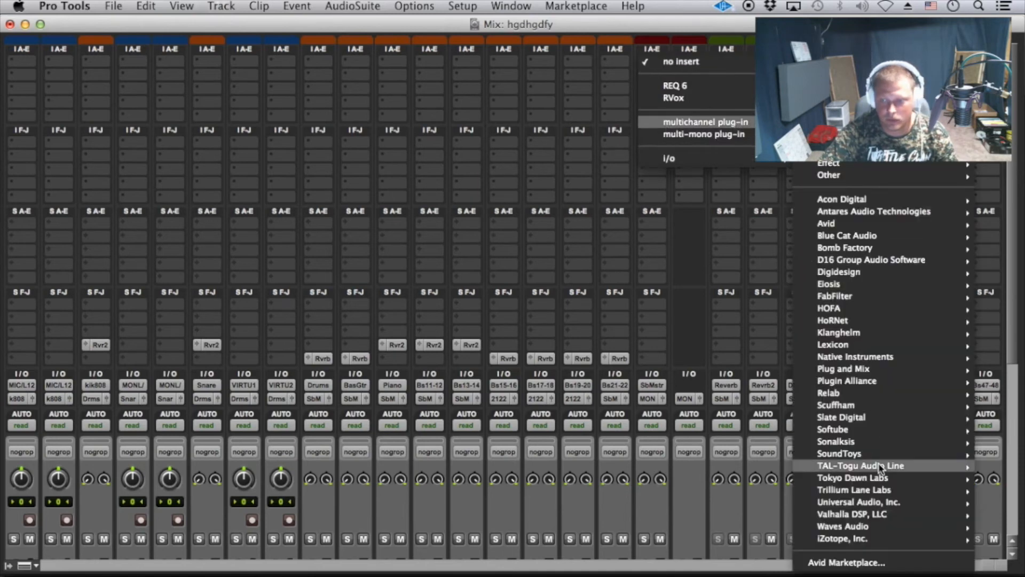
{"action": "mouse_move", "coordinate": [882, 454]}
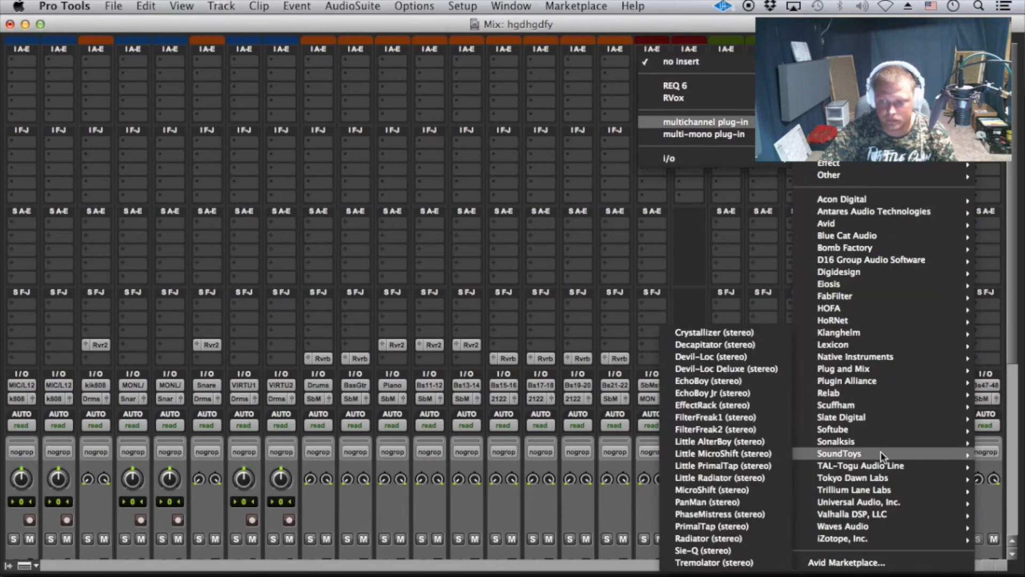
{"action": "mouse_move", "coordinate": [905, 417]}
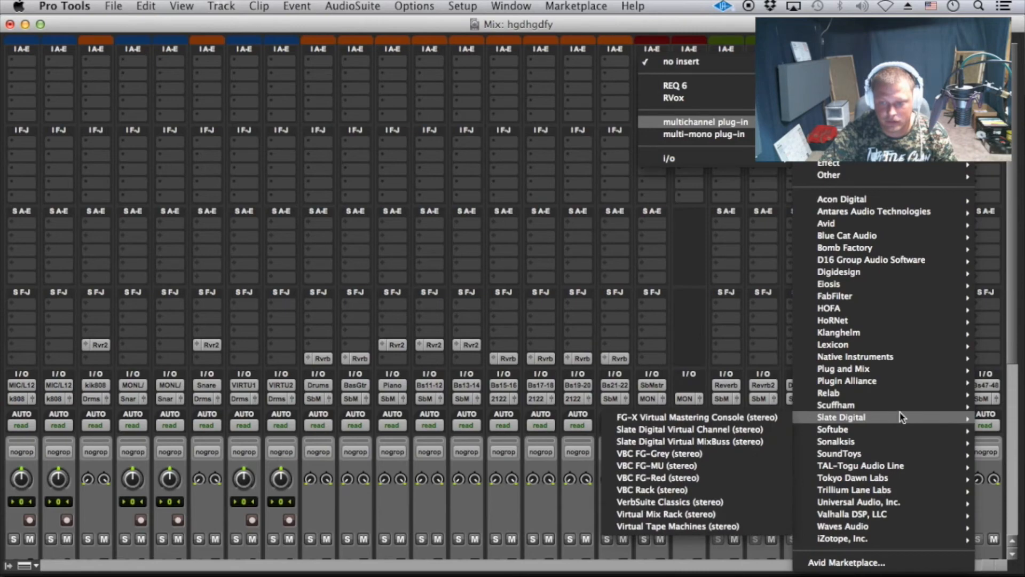
{"action": "left_click", "coordinate": [719, 512]}
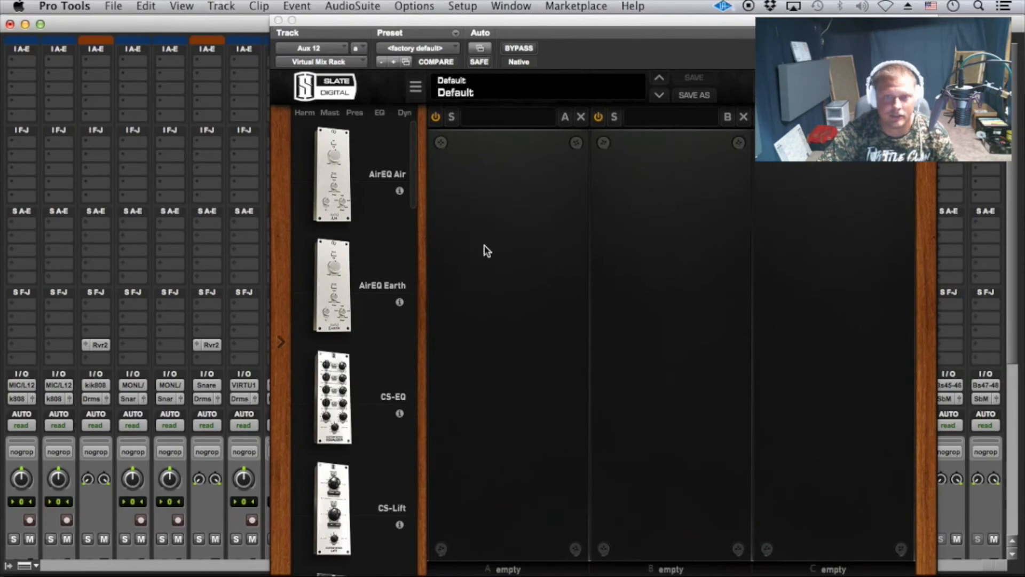
Load the VCC MixBuss module into the first slot of Aux 12's Virtual Mix Rack and close the plug-in window
{"action": "scroll", "coordinate": [378, 242], "scroll_direction": "down", "scroll_amount": 5}
{"action": "scroll", "coordinate": [378, 242], "scroll_direction": "down", "scroll_amount": 15}
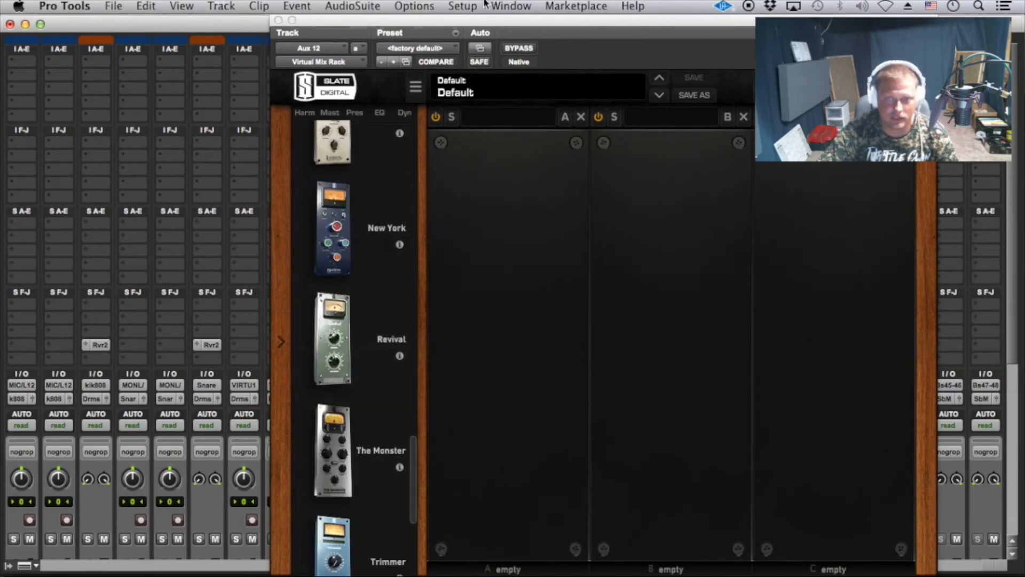
{"action": "left_click_drag", "start_coordinate": [495, 26], "coordinate": [463, 24]}
{"action": "scroll", "coordinate": [339, 307], "scroll_direction": "down", "scroll_amount": 5}
{"action": "scroll", "coordinate": [339, 306], "scroll_direction": "down", "scroll_amount": 2}
{"action": "left_click_drag", "start_coordinate": [325, 551], "coordinate": [505, 427]}
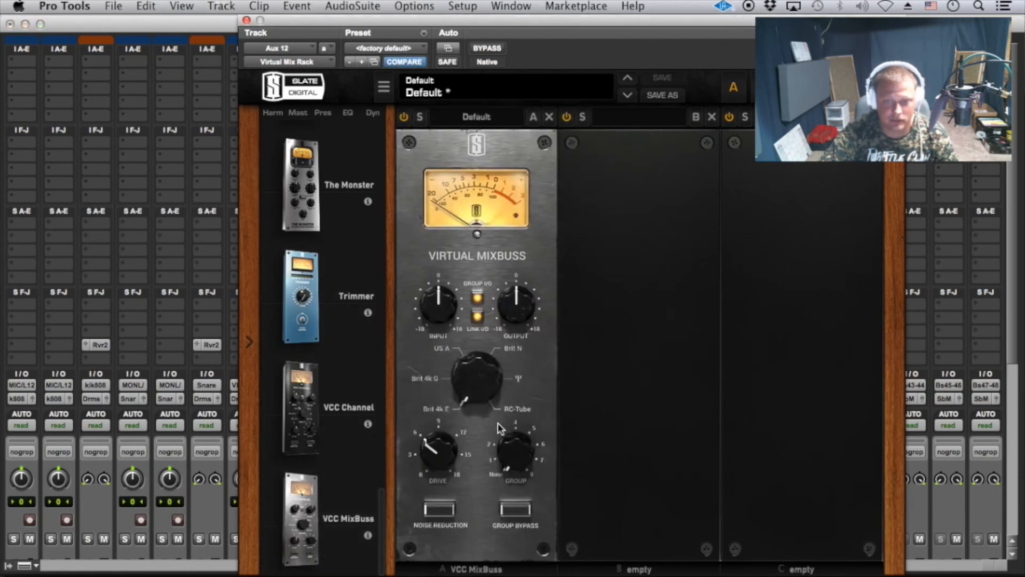
{"action": "left_click", "coordinate": [247, 19]}
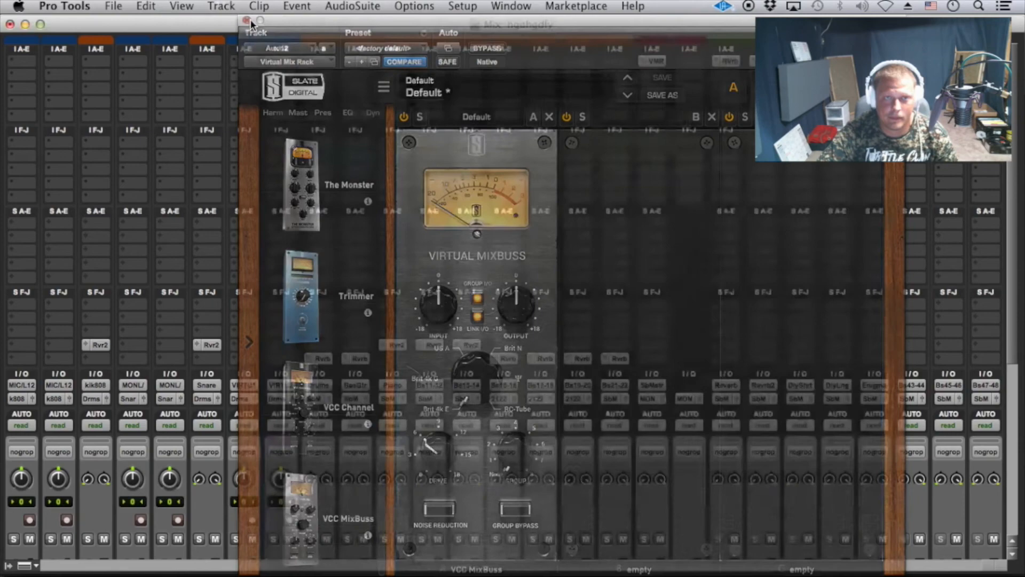
Replace the MixBuss module in the Vox track's Virtual Mix Rack with the VCC Channel module
{"action": "left_click", "coordinate": [614, 62]}
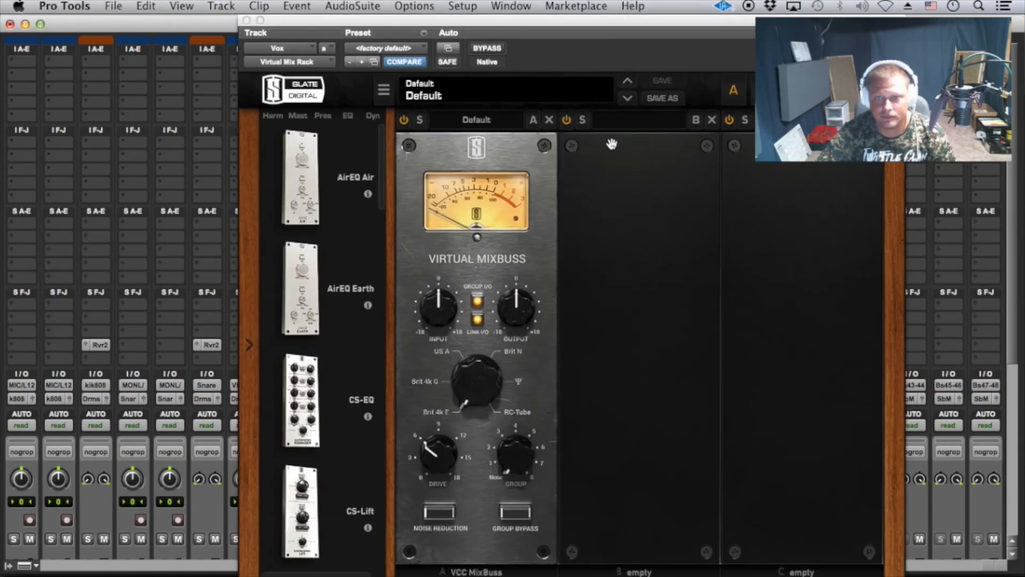
{"action": "left_click", "coordinate": [548, 122]}
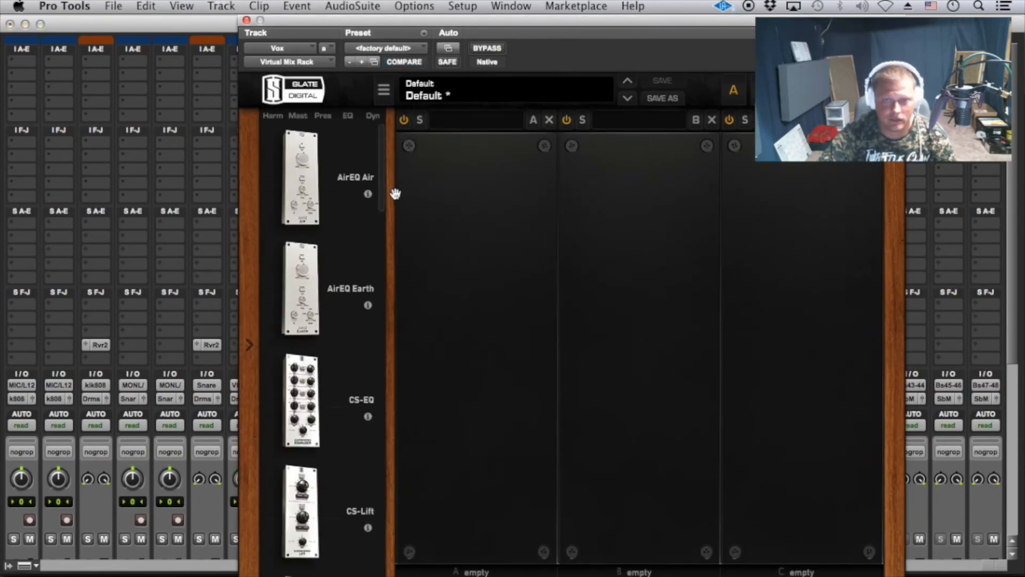
{"action": "scroll", "coordinate": [382, 194], "scroll_direction": "down", "scroll_amount": 10}
{"action": "left_click_drag", "start_coordinate": [316, 431], "coordinate": [497, 394]}
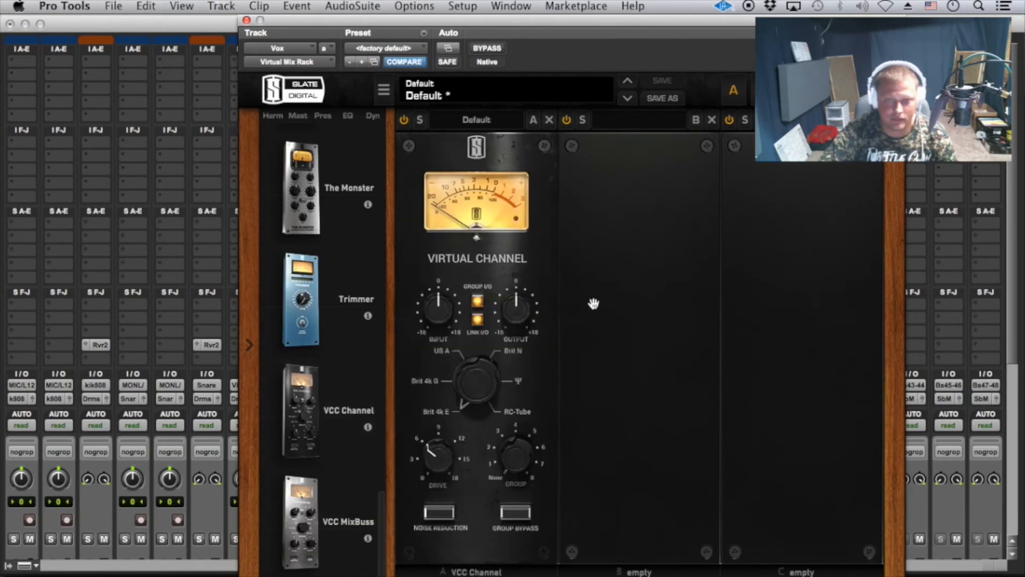
Set the Vox Virtual Channel's input to -18.0 dB with the linked output at +18.0 dB, and close the plug-in window
{"action": "left_click_drag", "start_coordinate": [456, 316], "coordinate": [416, 421]}
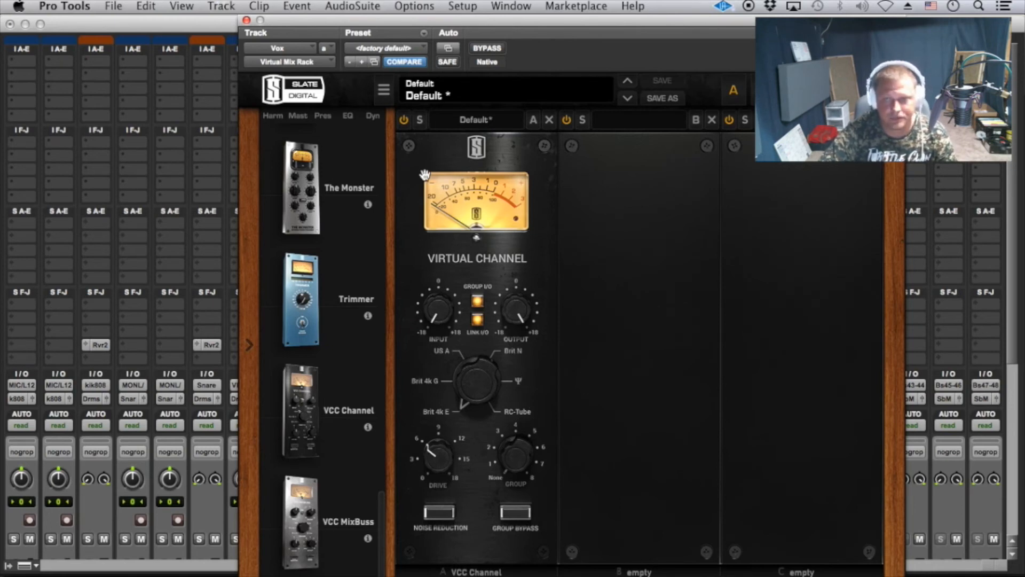
{"action": "left_click_drag", "start_coordinate": [431, 296], "coordinate": [454, 302]}
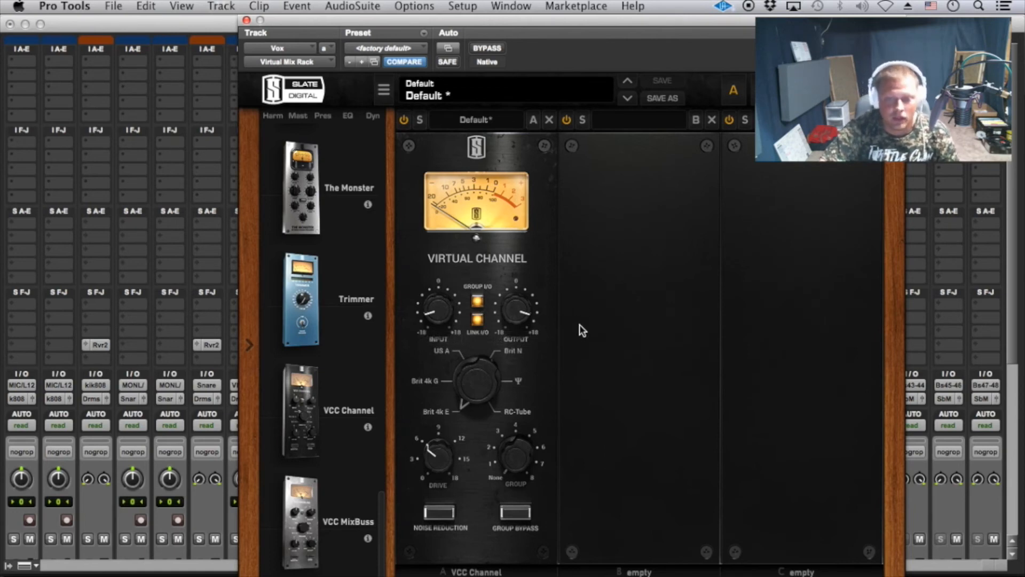
{"action": "mouse_move", "coordinate": [446, 320]}
{"action": "left_click_drag", "start_coordinate": [444, 315], "coordinate": [441, 328]}
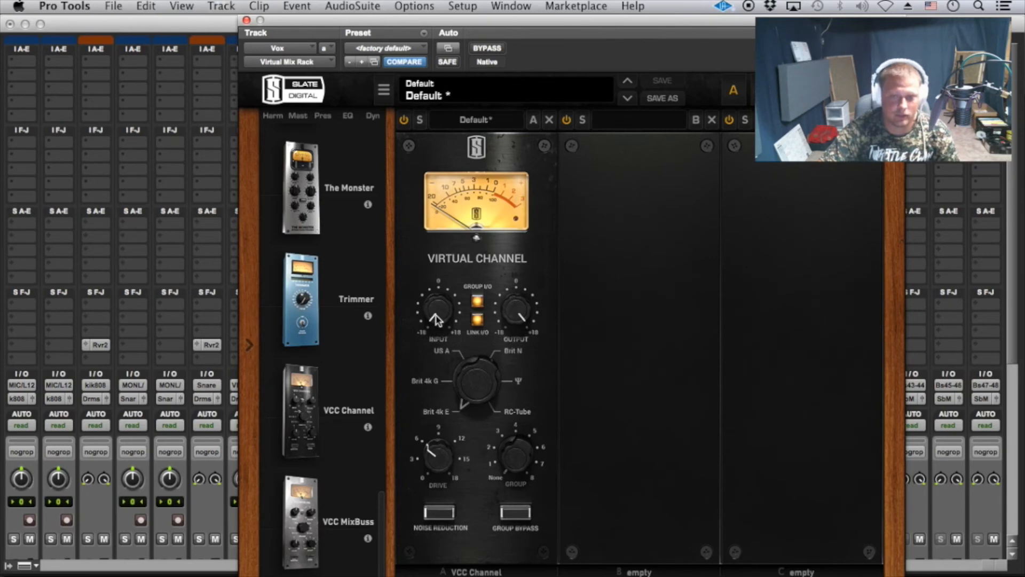
{"action": "left_click_drag", "start_coordinate": [437, 318], "coordinate": [412, 352]}
{"action": "left_click_drag", "start_coordinate": [435, 315], "coordinate": [377, 355]}
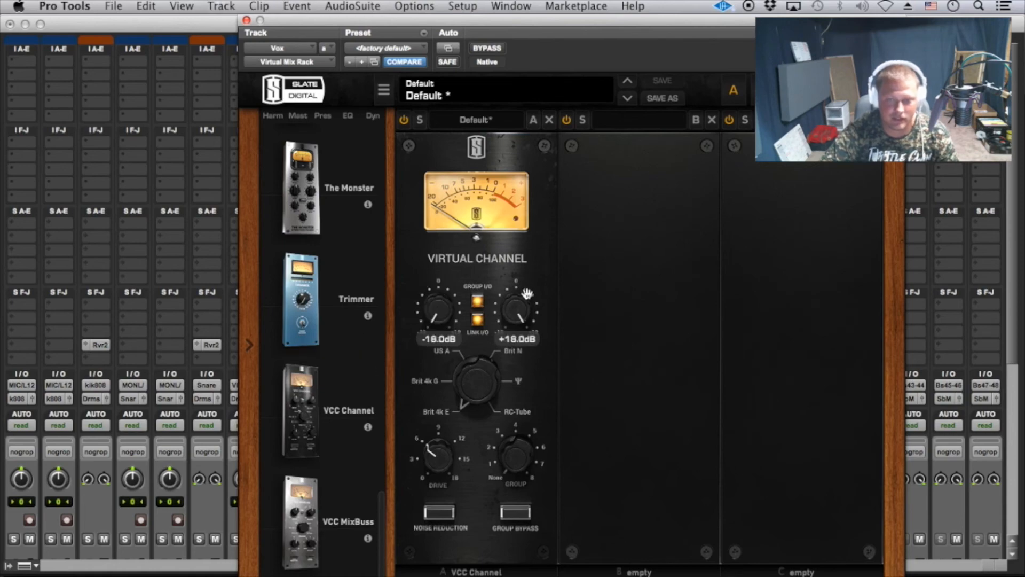
{"action": "left_click", "coordinate": [246, 20]}
Copy the Vox track's Virtual Mix Rack insert across the aux tracks from HkSng back to Piano
{"action": "left_click_drag", "start_coordinate": [594, 64], "coordinate": [542, 63]}
{"action": "left_click_drag", "start_coordinate": [538, 63], "coordinate": [438, 62]}
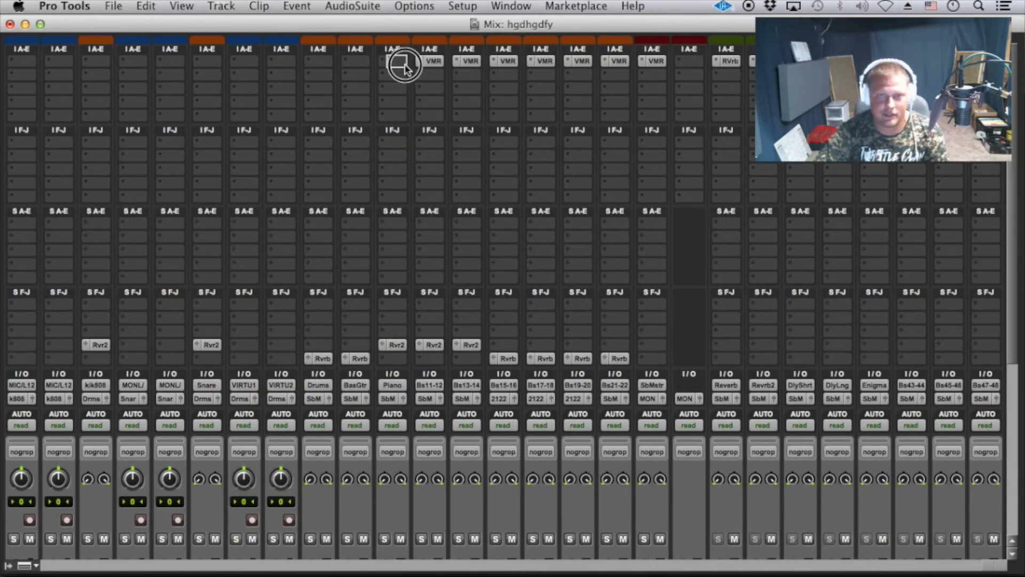
Add the FG-116 Modern and FG-N modules in that order after the Virtual Channel in the Gtr track's Virtual Mix Rack
{"action": "left_click", "coordinate": [434, 61]}
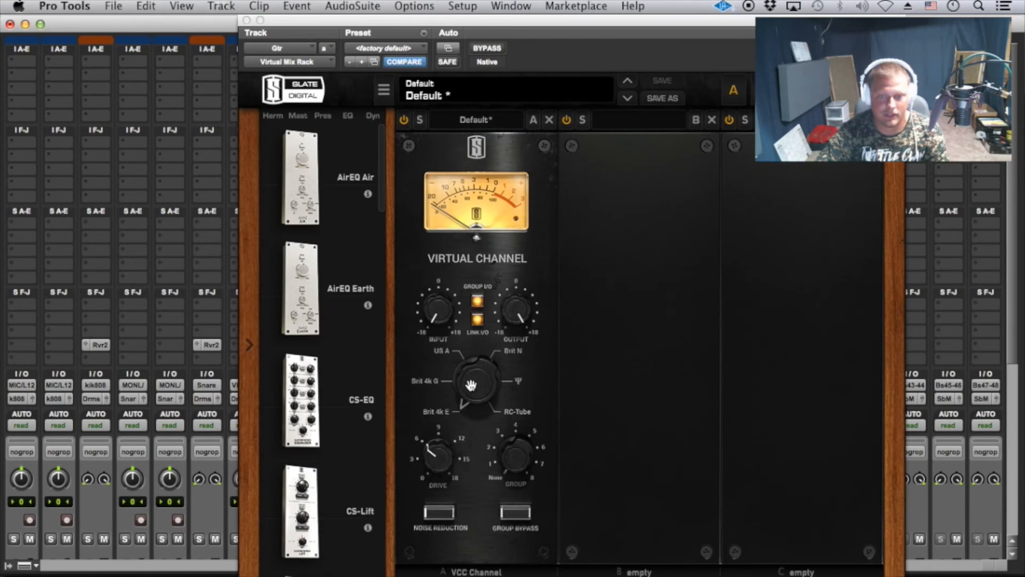
{"action": "left_click_drag", "start_coordinate": [466, 394], "coordinate": [491, 406]}
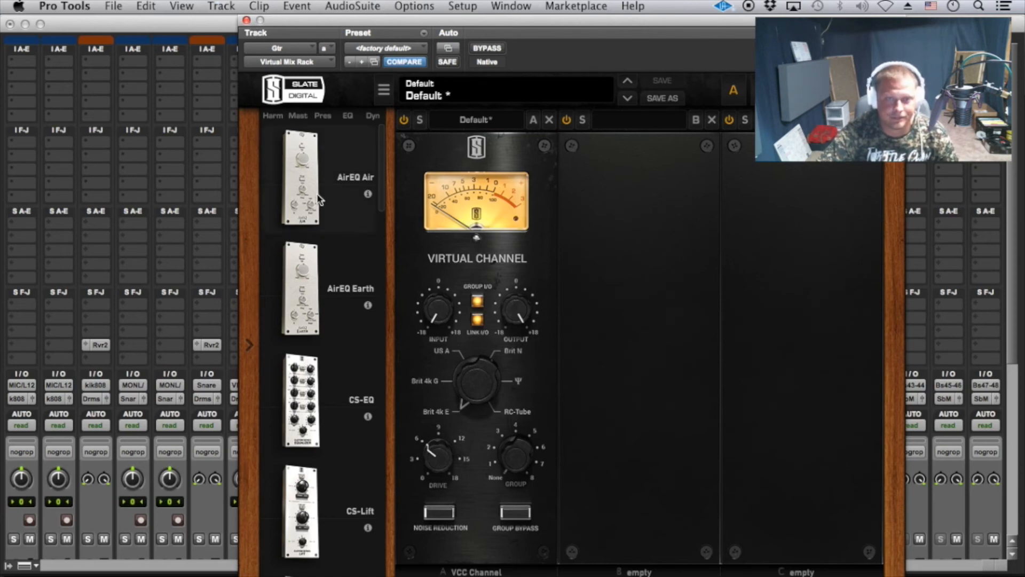
{"action": "scroll", "coordinate": [351, 358], "scroll_direction": "down", "scroll_amount": 8}
{"action": "left_click_drag", "start_coordinate": [359, 327], "coordinate": [653, 322]}
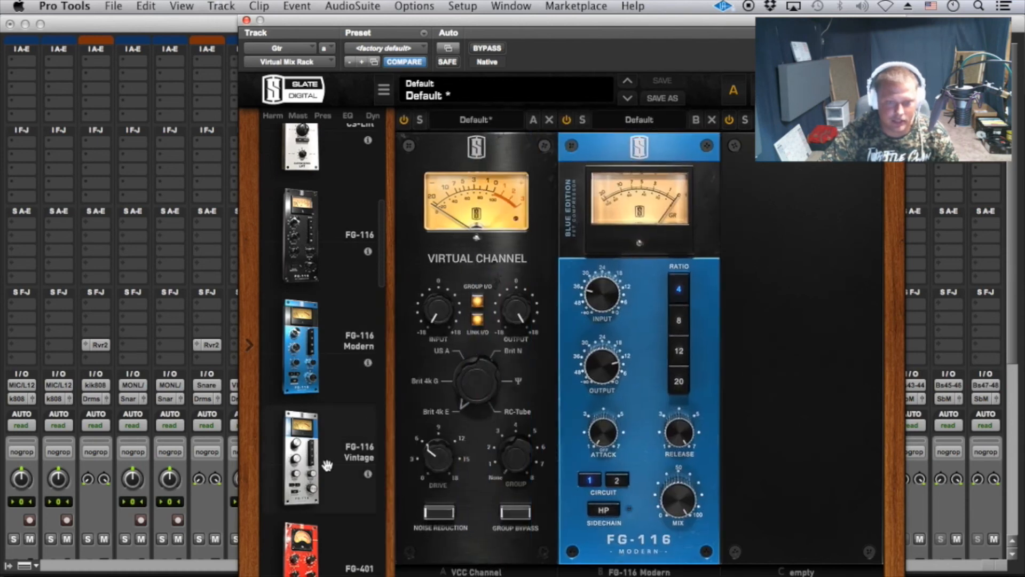
{"action": "scroll", "coordinate": [329, 460], "scroll_direction": "down", "scroll_amount": 5}
{"action": "scroll", "coordinate": [333, 439], "scroll_direction": "down", "scroll_amount": 4}
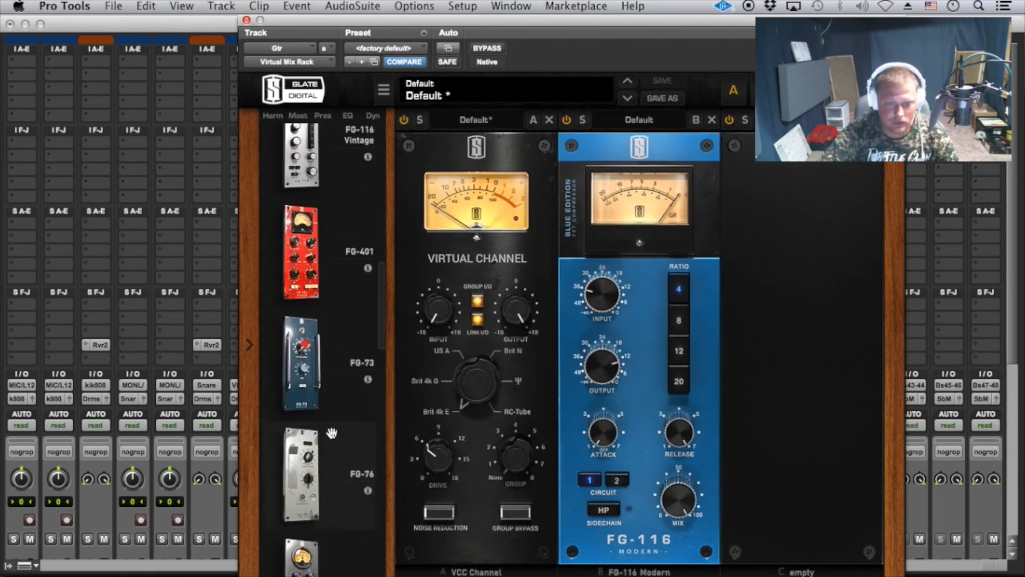
{"action": "scroll", "coordinate": [333, 439], "scroll_direction": "down", "scroll_amount": 1}
{"action": "left_click_drag", "start_coordinate": [337, 493], "coordinate": [737, 293]}
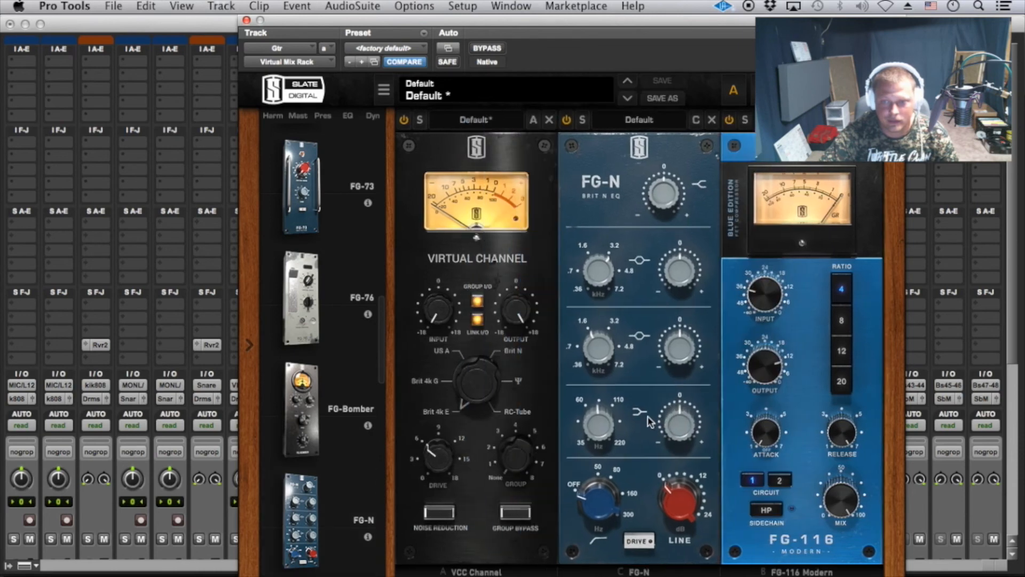
{"action": "left_click_drag", "start_coordinate": [806, 308], "coordinate": [651, 307]}
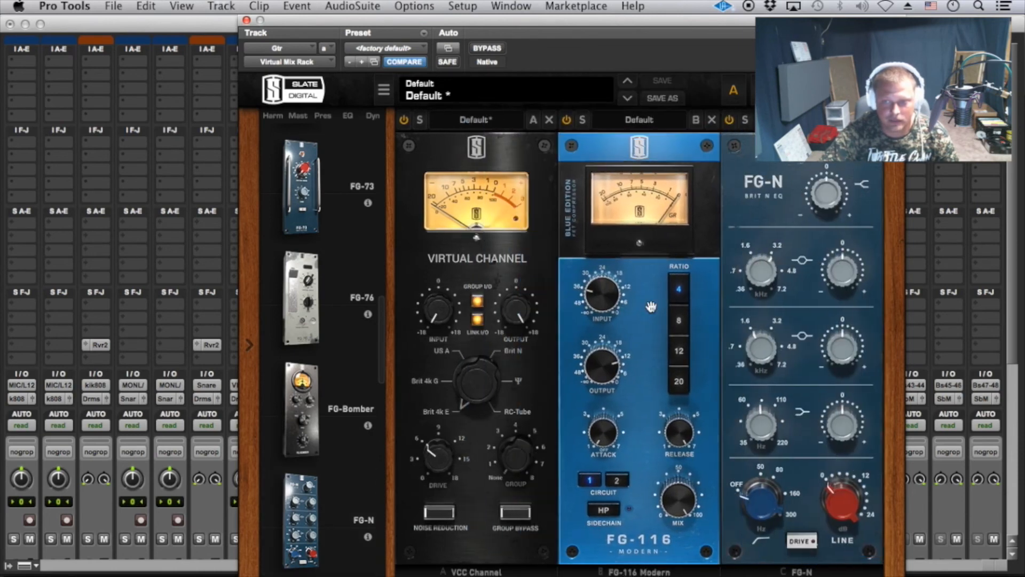
{"action": "left_click_drag", "start_coordinate": [634, 356], "coordinate": [727, 236]}
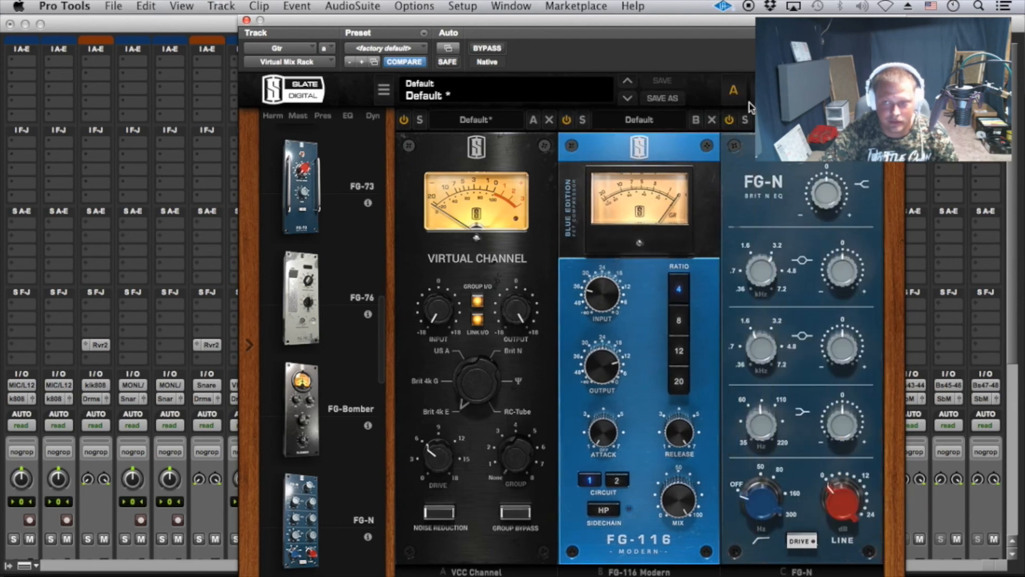
Swap the FG-116 Modern and FG-N modules, and repeatedly undo and redo the swap to compare both processing orders
{"action": "left_click_drag", "start_coordinate": [652, 299], "coordinate": [817, 299]}
{"action": "key", "text": "super+z"}
{"action": "key", "text": "super+shift+z"}
{"action": "key", "text": "super+z"}
{"action": "key", "text": "super+shift+z"}
{"action": "key", "text": "super+shift+z"}
{"action": "key", "text": "super+z"}
{"action": "key", "text": "super+shift+z"}
{"action": "key", "text": "super+z"}
{"action": "key", "text": "super+shift+z"}
{"action": "key", "text": "super+z"}
{"action": "key", "text": "super+shift+z"}
{"action": "key", "text": "super+z"}
{"action": "key", "text": "super+shift+z"}
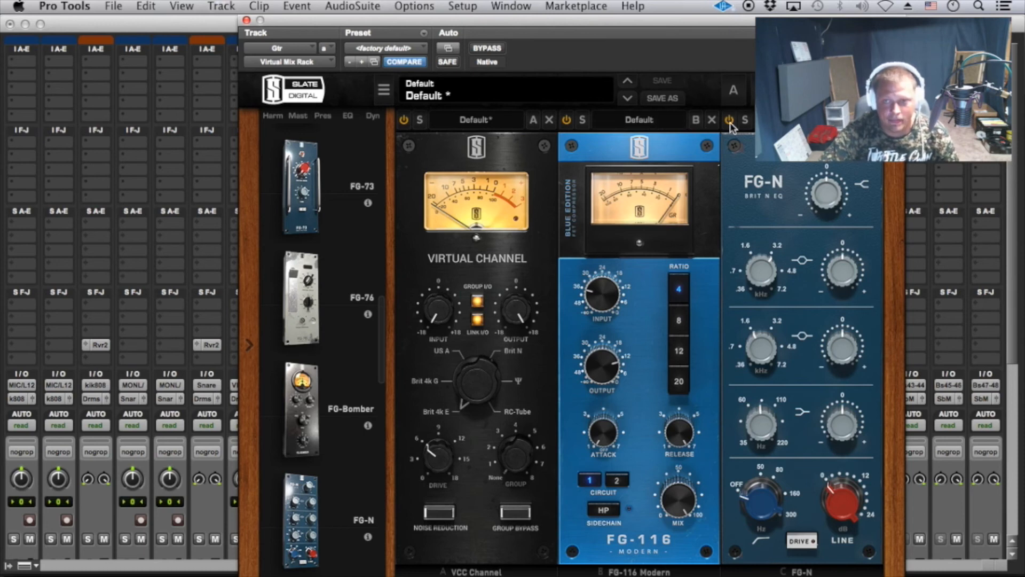
Remove the FG-116 Modern and FG-N modules from the Gtr track's rack and close the plug-in window
{"action": "left_click", "coordinate": [712, 120]}
{"action": "left_click", "coordinate": [874, 119]}
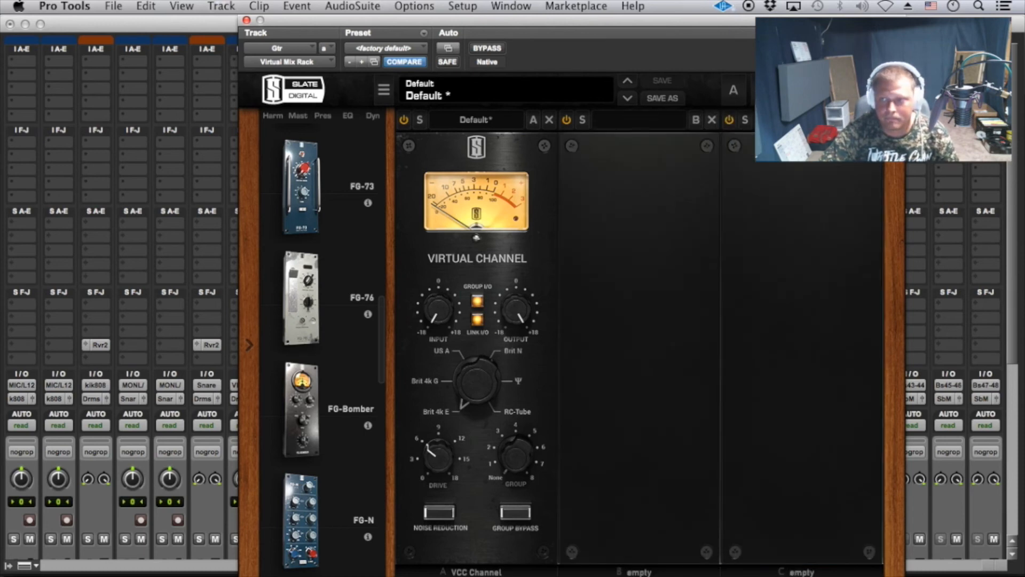
{"action": "left_click", "coordinate": [247, 20]}
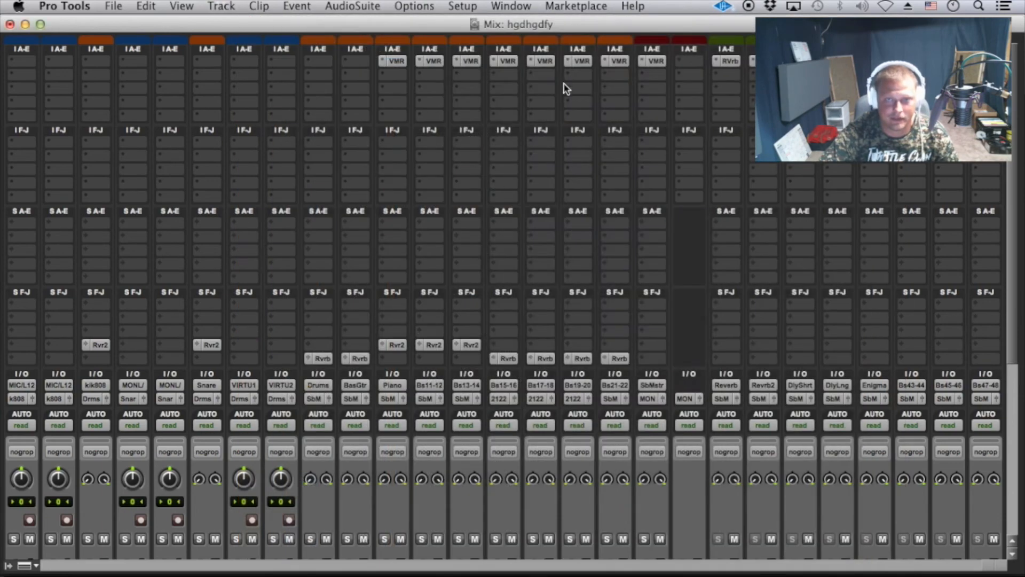
Copy the Piano track's Virtual Mix Rack insert to the Drums aux track
{"action": "left_click_drag", "start_coordinate": [395, 63], "coordinate": [320, 63]}
Hide the kik, 808, snare, clap, hats and thrprc audio tracks from the mixer
{"action": "scroll", "coordinate": [299, 256], "scroll_direction": "down", "scroll_amount": 10}
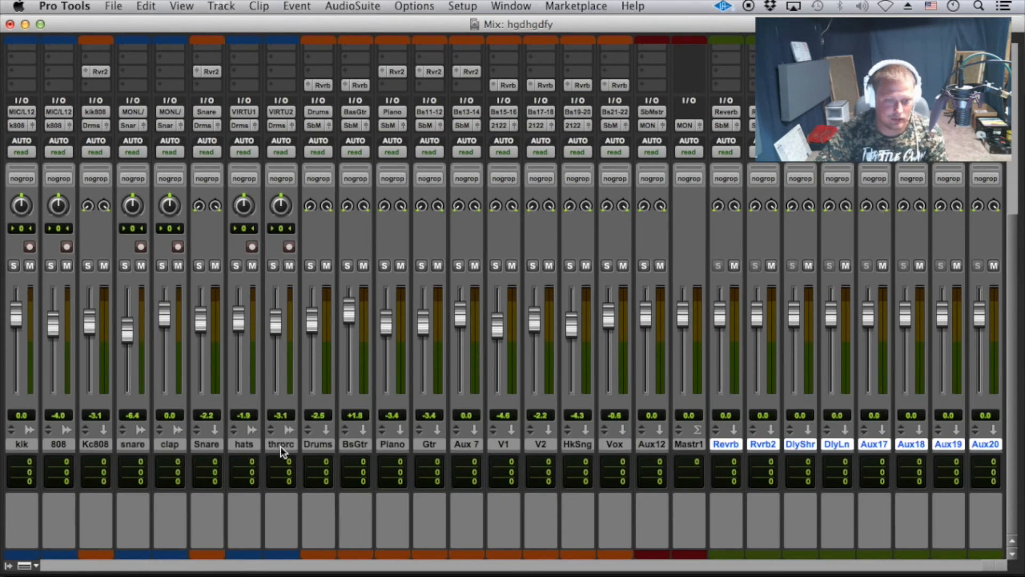
{"action": "left_click", "coordinate": [280, 444]}
{"action": "left_click", "coordinate": [243, 444], "text": "super"}
{"action": "left_click", "coordinate": [170, 444], "text": "super"}
{"action": "left_click", "coordinate": [119, 443], "text": "super"}
{"action": "left_click", "coordinate": [45, 444], "text": "super"}
{"action": "left_click", "coordinate": [32, 442], "text": "super"}
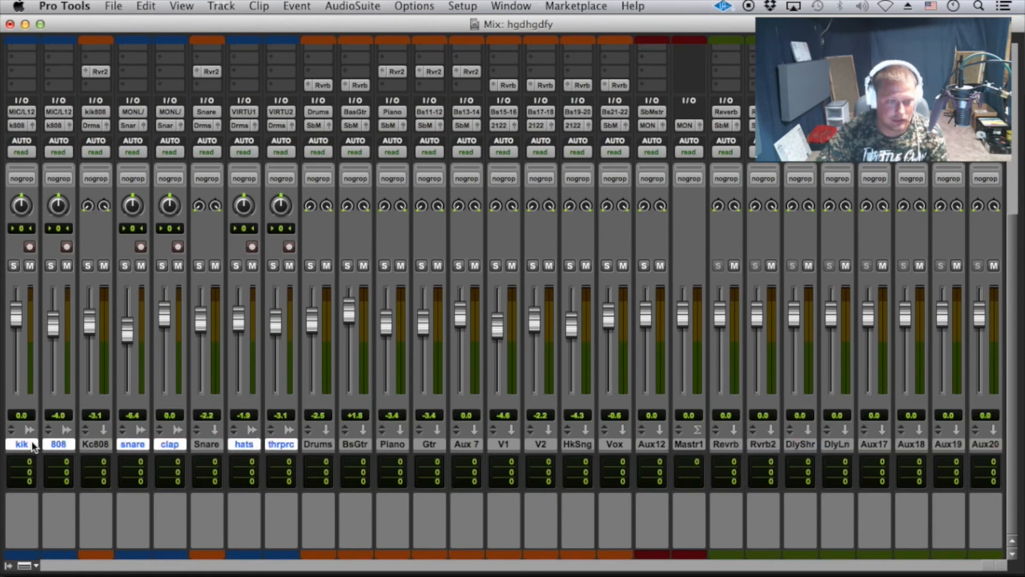
{"action": "right_click", "coordinate": [32, 442]}
{"action": "left_click", "coordinate": [65, 459]}
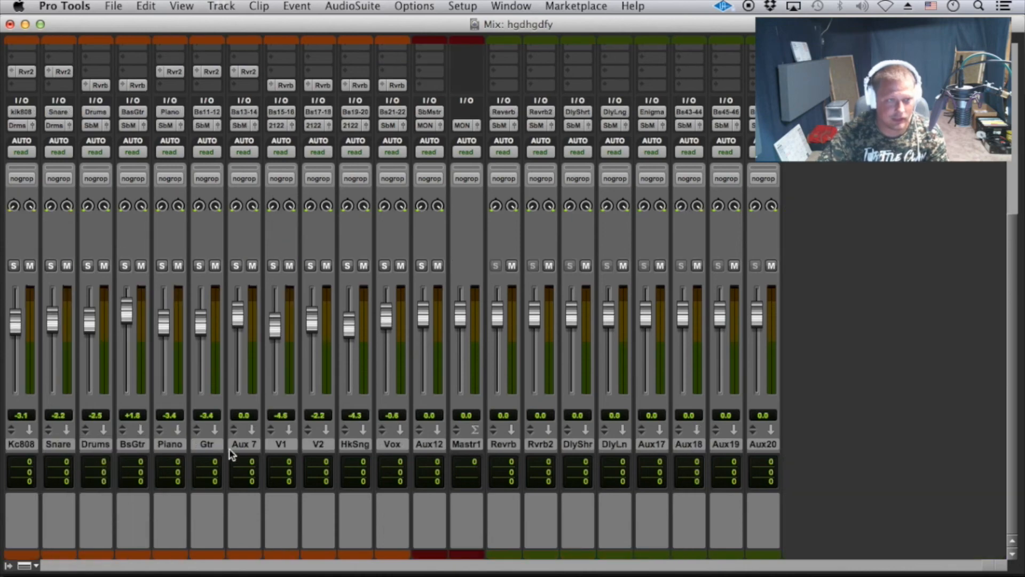
{"action": "scroll", "coordinate": [73, 216], "scroll_direction": "up", "scroll_amount": 5}
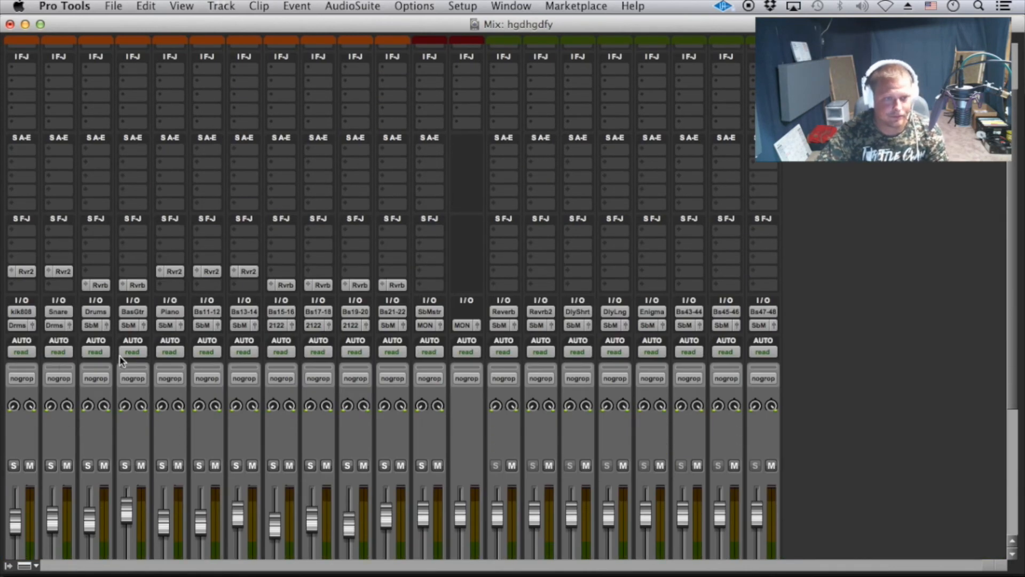
{"action": "scroll", "coordinate": [113, 350], "scroll_direction": "down", "scroll_amount": 5}
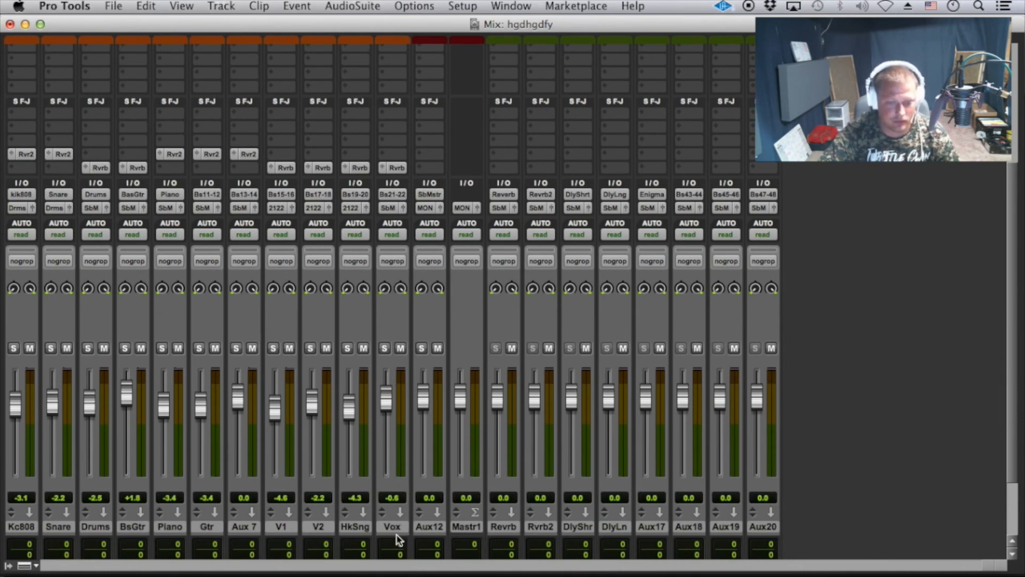
{"action": "left_click", "coordinate": [258, 527]}
{"action": "scroll", "coordinate": [274, 507], "scroll_direction": "down", "scroll_amount": 3}
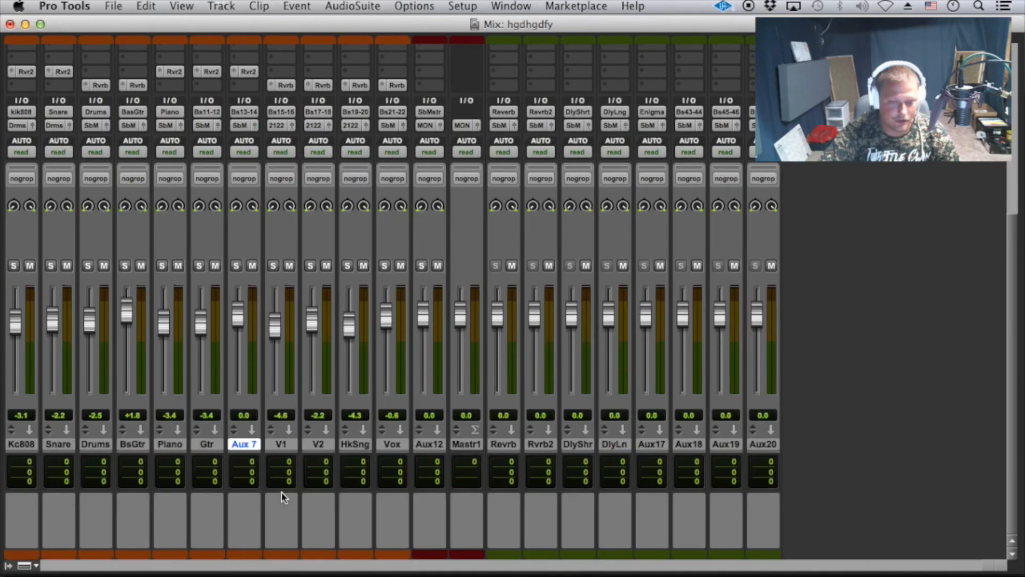
{"action": "scroll", "coordinate": [262, 225], "scroll_direction": "up", "scroll_amount": 6}
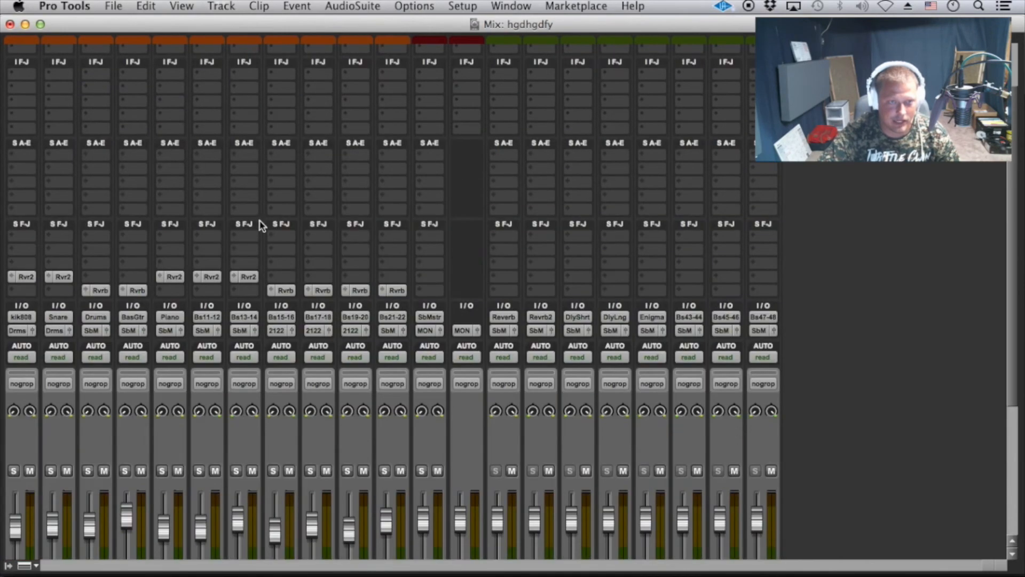
{"action": "left_click", "coordinate": [235, 163]}
{"action": "mouse_move", "coordinate": [267, 192]}
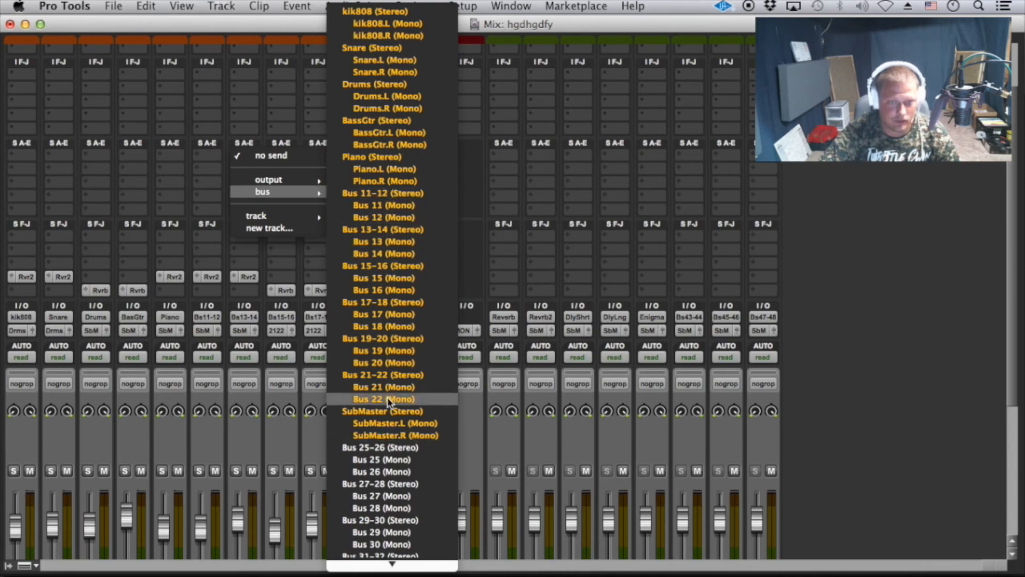
{"action": "left_click", "coordinate": [185, 434]}
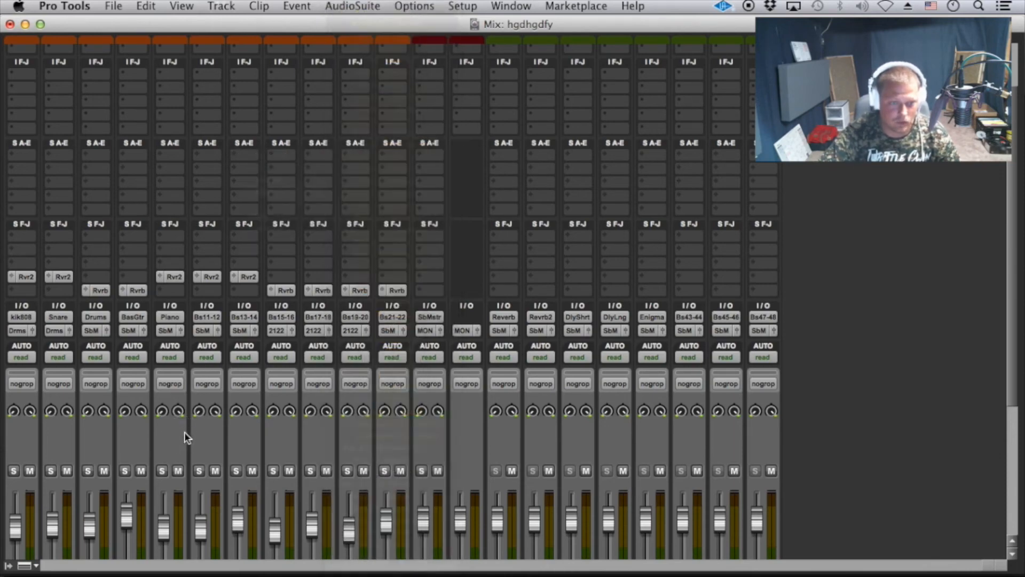
Insert the stereo Doubler4 plug-in in the first insert slot of the Aux 17 track
{"action": "scroll", "coordinate": [214, 430], "scroll_direction": "down", "scroll_amount": 5}
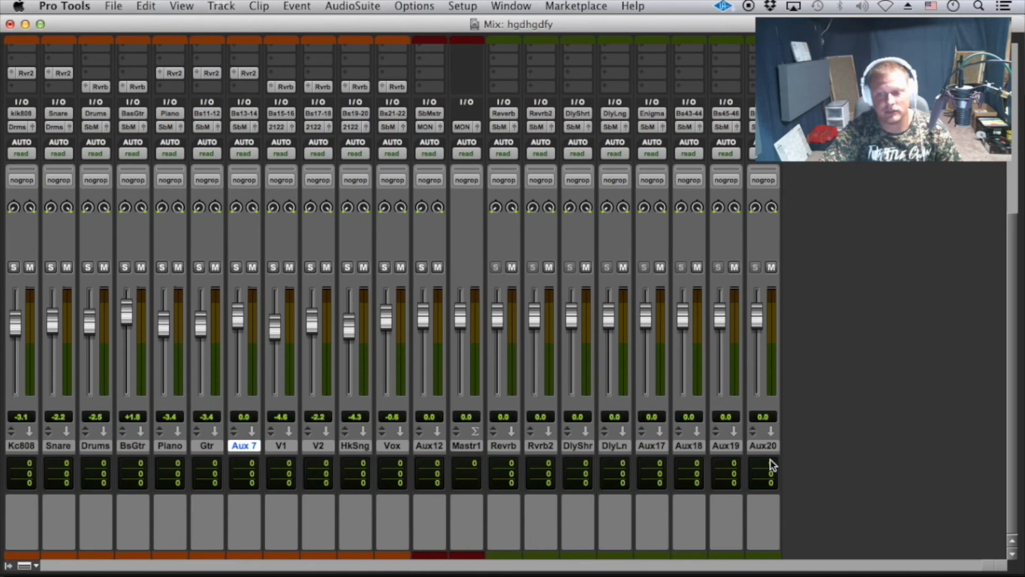
{"action": "left_click", "coordinate": [657, 446]}
{"action": "left_click", "coordinate": [689, 446]}
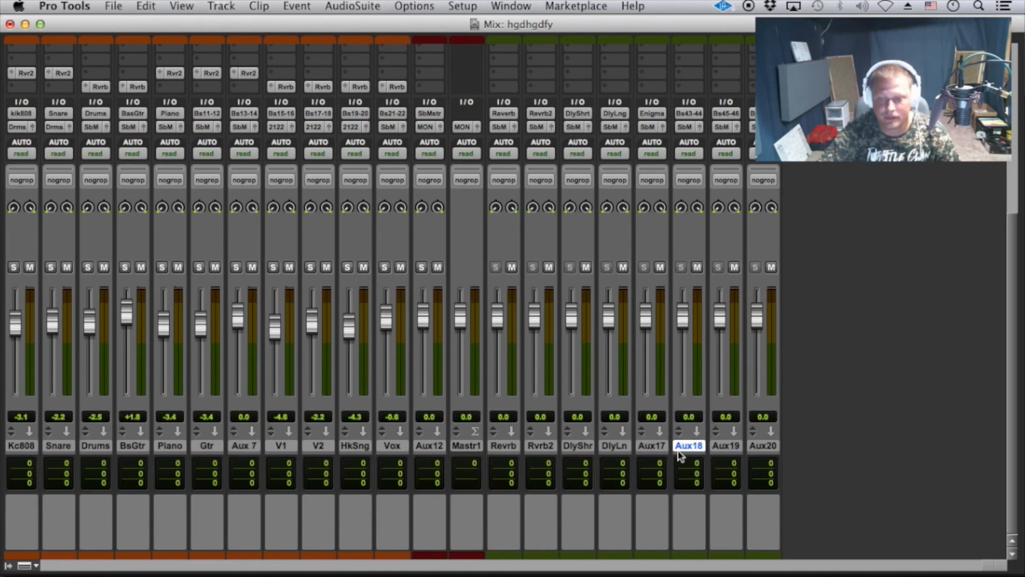
{"action": "scroll", "coordinate": [677, 453], "scroll_direction": "up", "scroll_amount": 10}
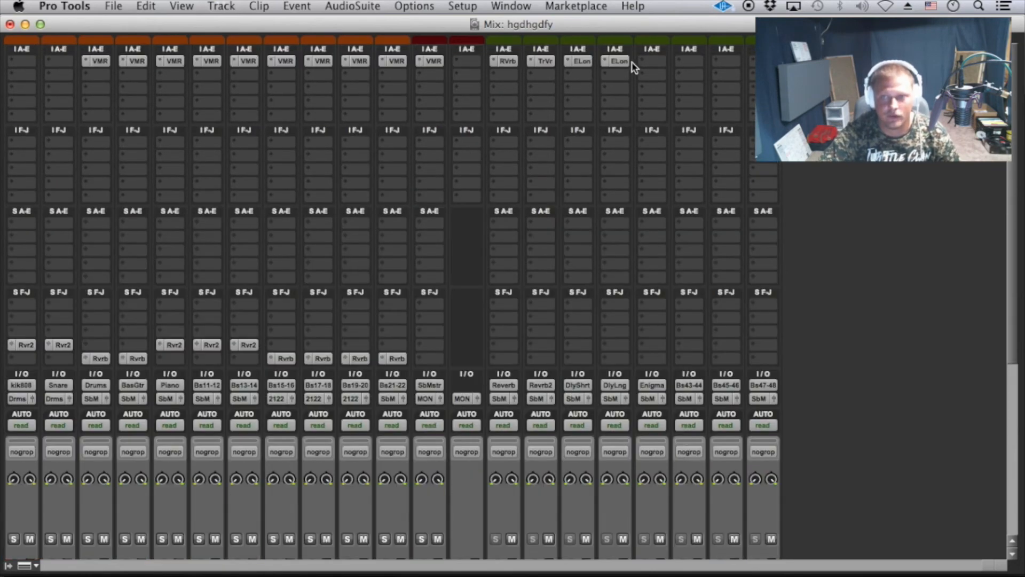
{"action": "left_click", "coordinate": [647, 62]}
{"action": "mouse_move", "coordinate": [727, 122]}
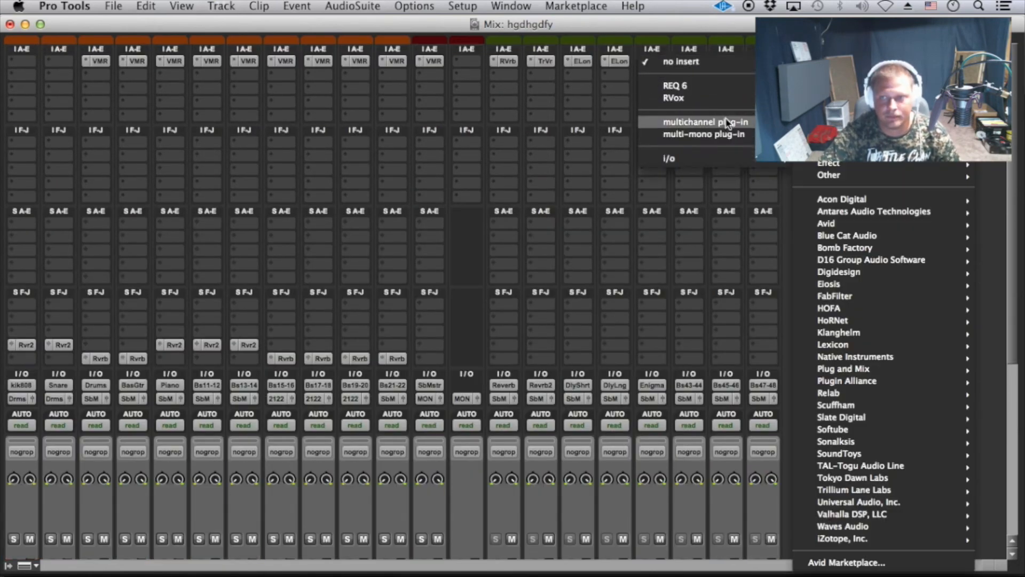
{"action": "mouse_move", "coordinate": [831, 54]}
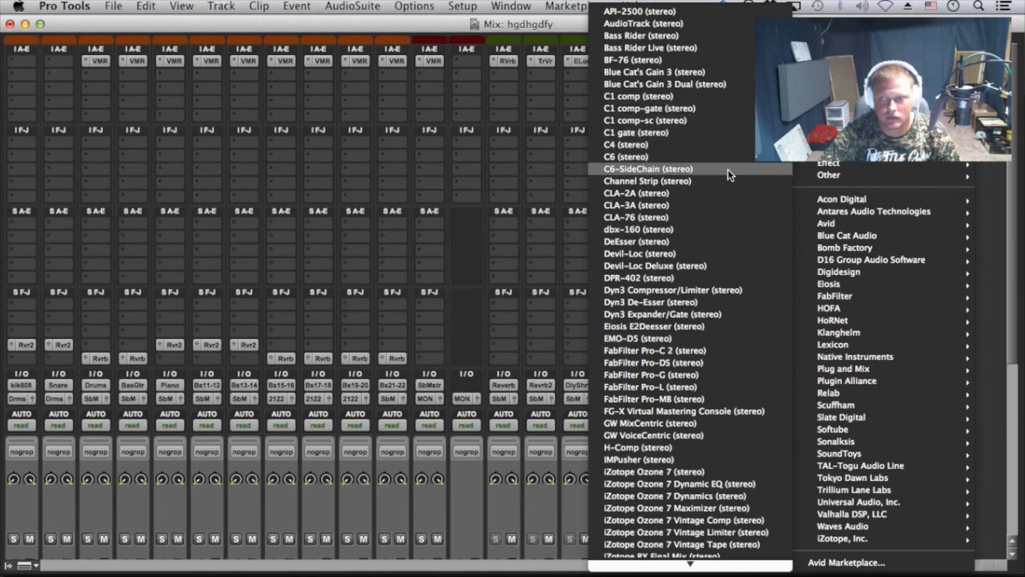
{"action": "mouse_move", "coordinate": [831, 102]}
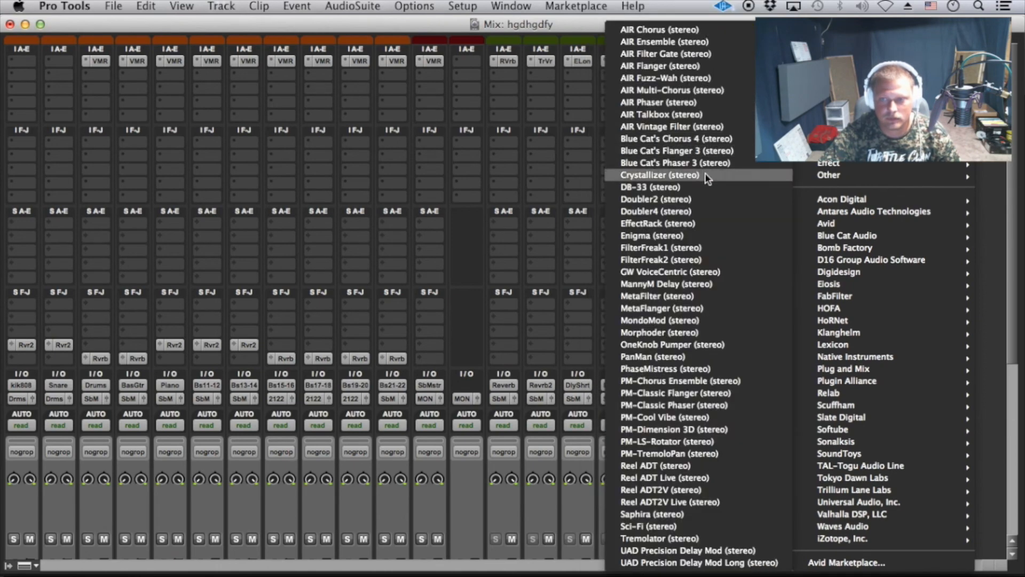
{"action": "left_click", "coordinate": [656, 211]}
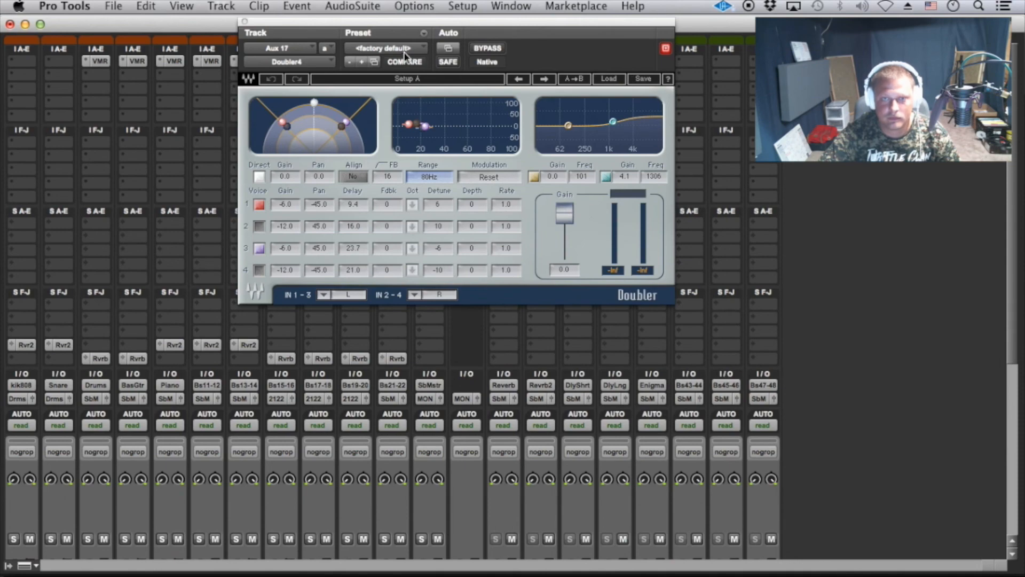
Load the dblr preset in the Aux 17 track's Doubler4 plug-in and close the plug-in window
{"action": "left_click", "coordinate": [404, 52]}
{"action": "left_click", "coordinate": [411, 12]}
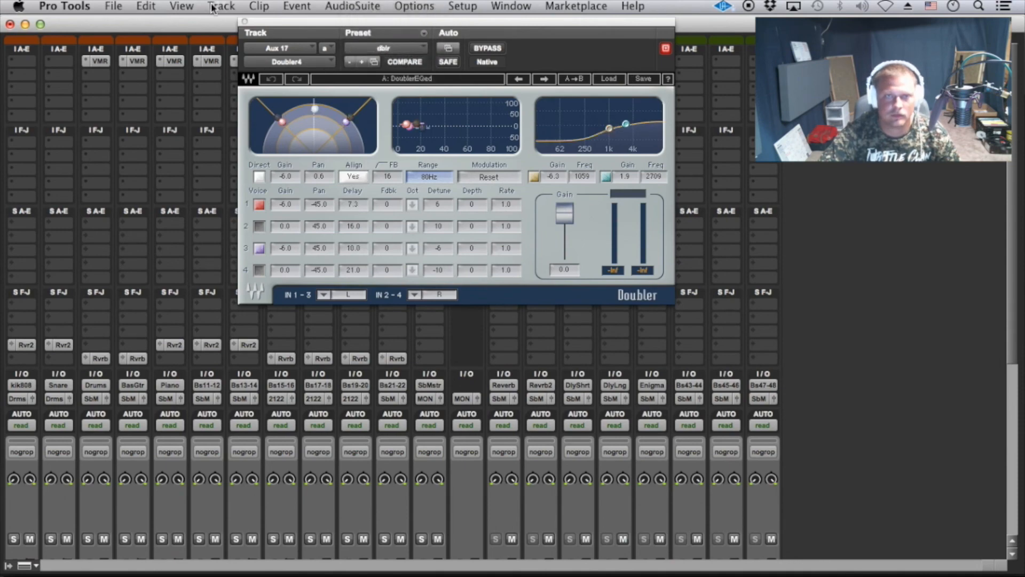
{"action": "left_click", "coordinate": [245, 22]}
Rename the Aux 17 track's input bus from Enigma to Doubler
{"action": "scroll", "coordinate": [587, 215], "scroll_direction": "down", "scroll_amount": 3}
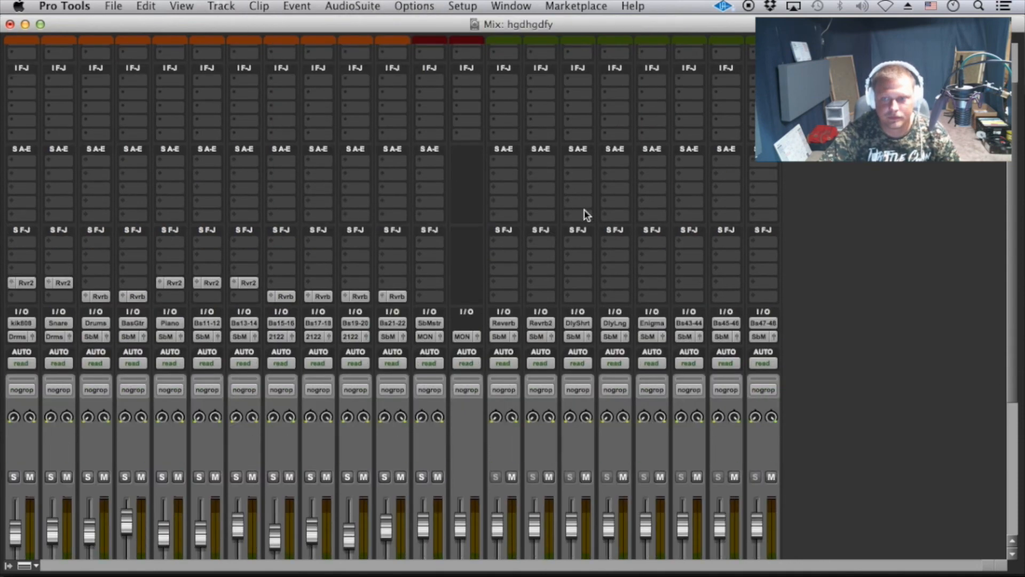
{"action": "right_click", "coordinate": [655, 321]}
{"action": "left_click", "coordinate": [675, 342]}
{"action": "type", "text": "Doubler"}
{"action": "key", "text": "BackSpace"}
{"action": "type", "text": "r"}
{"action": "key", "text": "Return"}
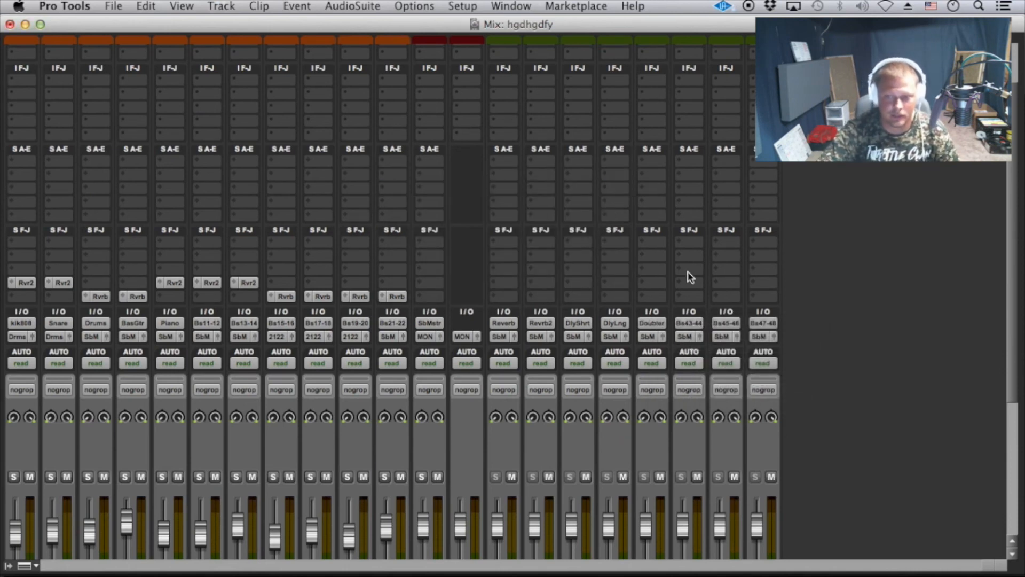
{"action": "scroll", "coordinate": [843, 310], "scroll_direction": "down", "scroll_amount": 5}
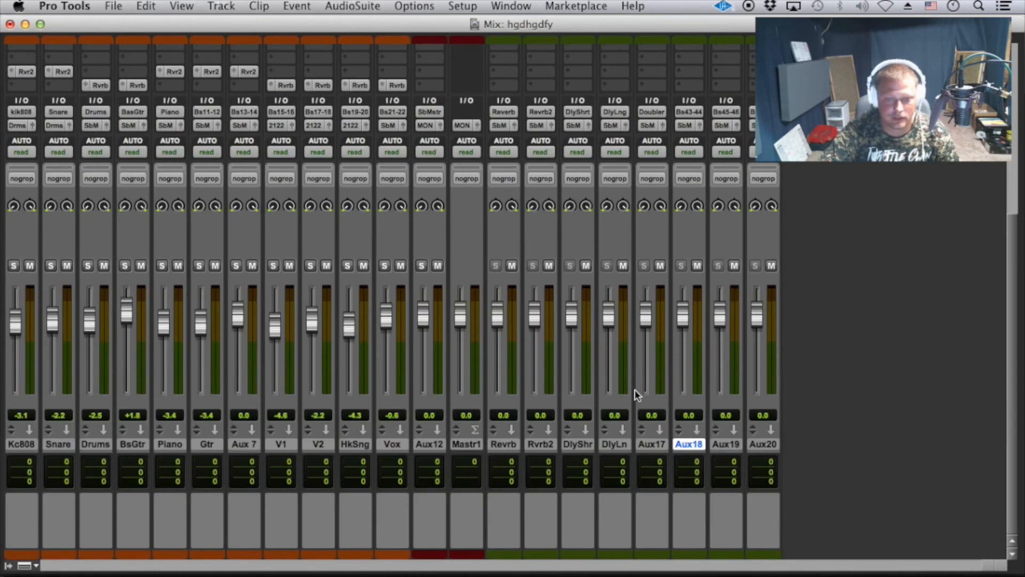
{"action": "scroll", "coordinate": [633, 396], "scroll_direction": "up", "scroll_amount": 5}
{"action": "scroll", "coordinate": [563, 374], "scroll_direction": "down", "scroll_amount": 3}
{"action": "scroll", "coordinate": [572, 381], "scroll_direction": "up", "scroll_amount": 5}
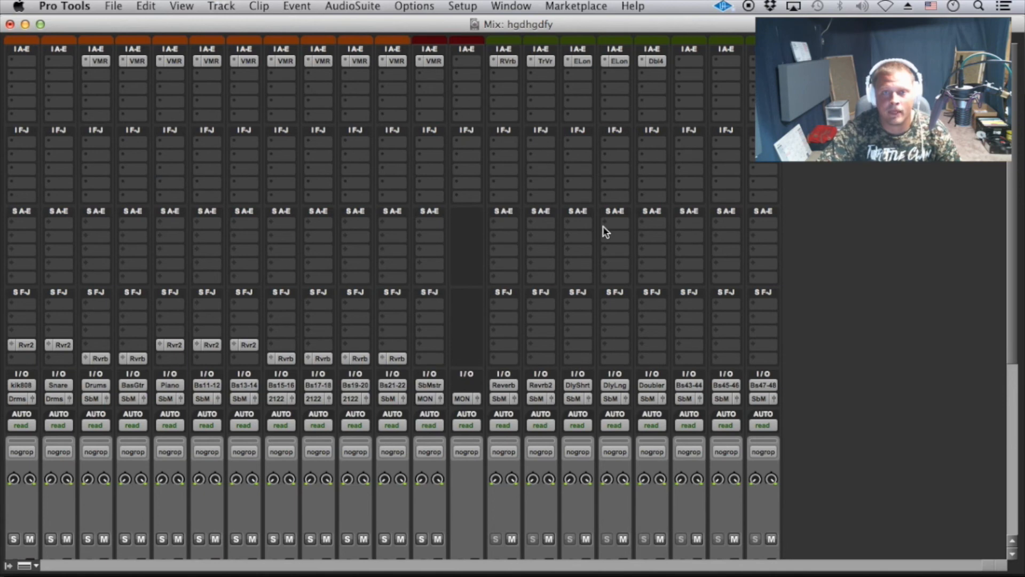
Save the session as a system template named MixTemplateYoutube in the Mixing Template 2017 category
{"action": "left_click", "coordinate": [116, 7]}
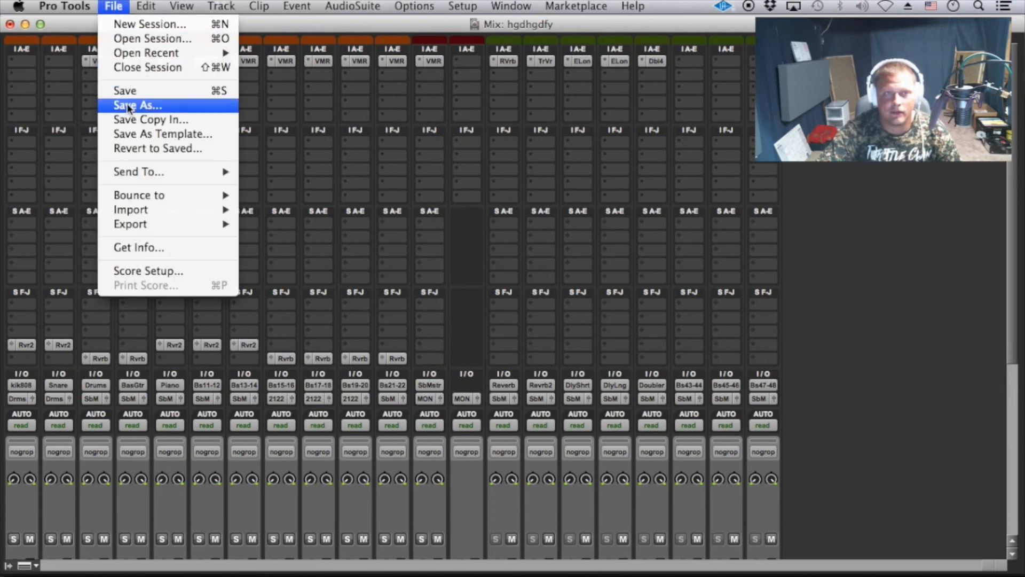
{"action": "left_click", "coordinate": [152, 138]}
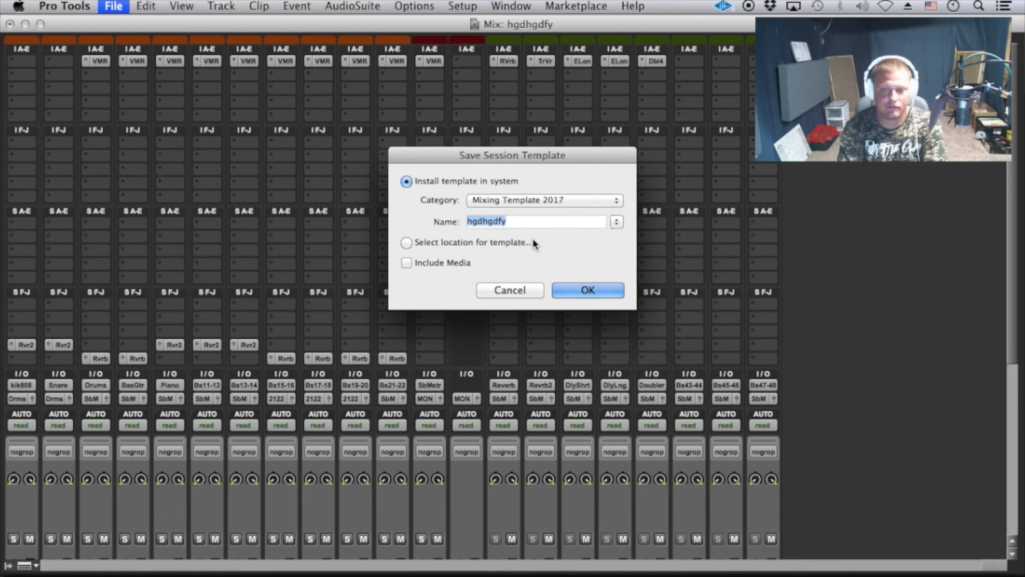
{"action": "type", "text": "MixTemplateYoutube"}
{"action": "left_click", "coordinate": [575, 291]}
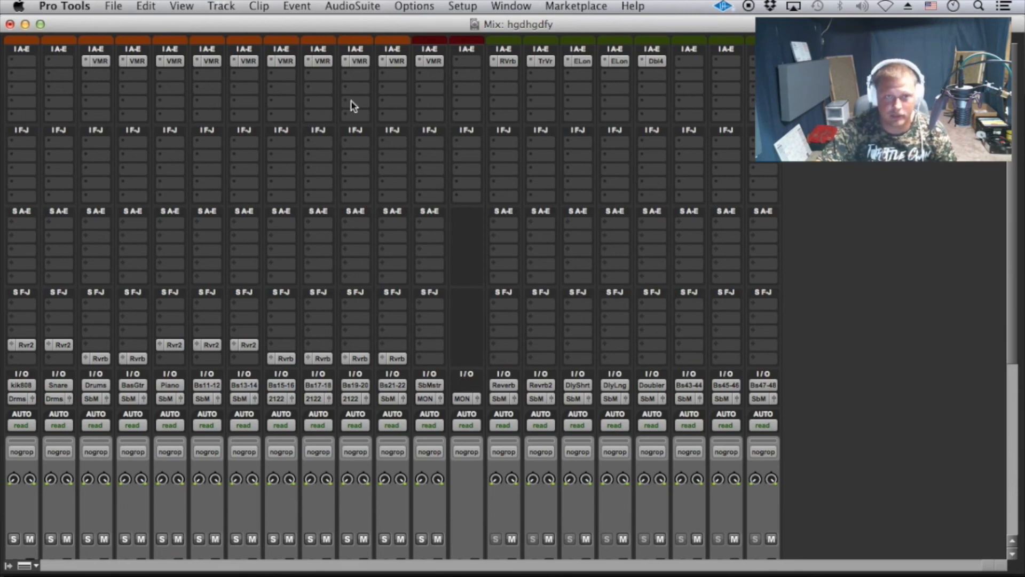
{"action": "scroll", "coordinate": [76, 324], "scroll_direction": "down", "scroll_amount": 5}
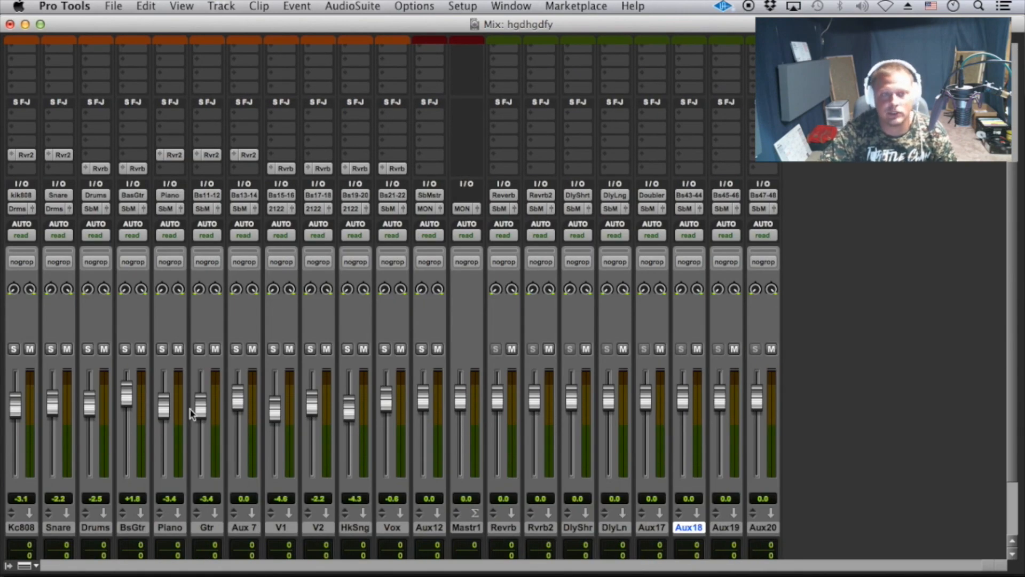
{"action": "scroll", "coordinate": [188, 363], "scroll_direction": "up", "scroll_amount": 3}
{"action": "scroll", "coordinate": [182, 315], "scroll_direction": "down", "scroll_amount": 5}
{"action": "scroll", "coordinate": [157, 174], "scroll_direction": "up", "scroll_amount": 5}
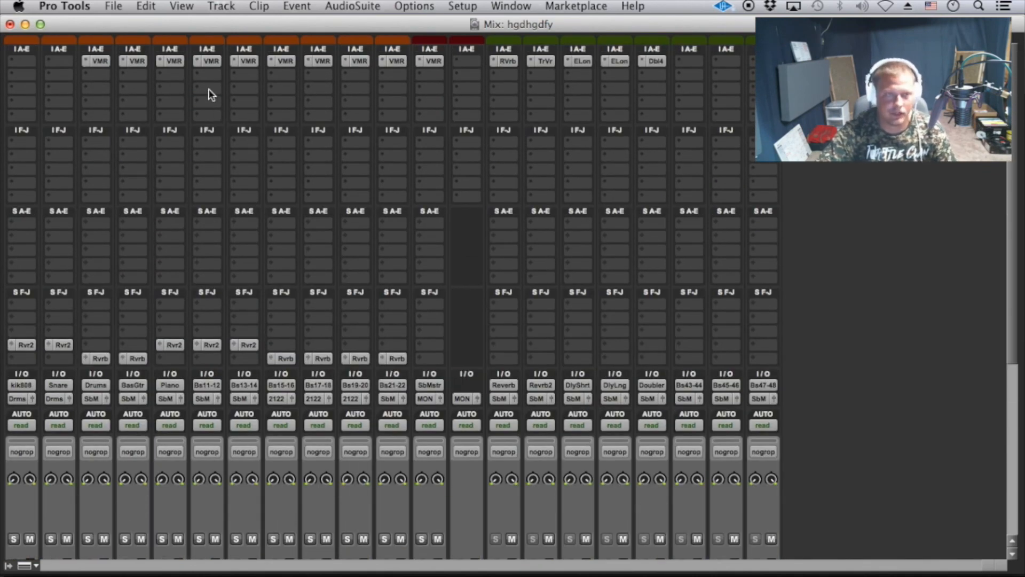
{"action": "left_click", "coordinate": [249, 86]}
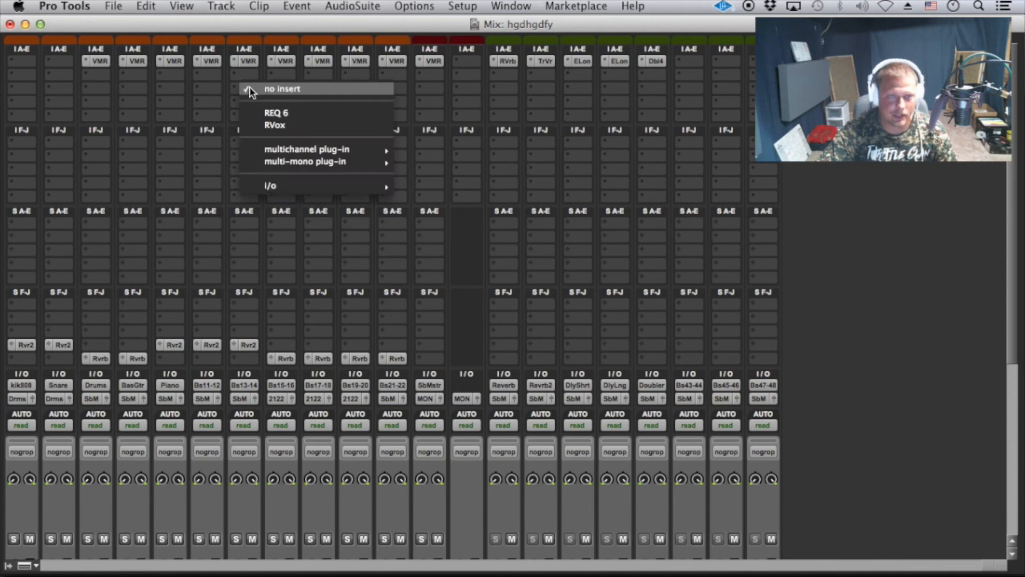
{"action": "left_click", "coordinate": [212, 90]}
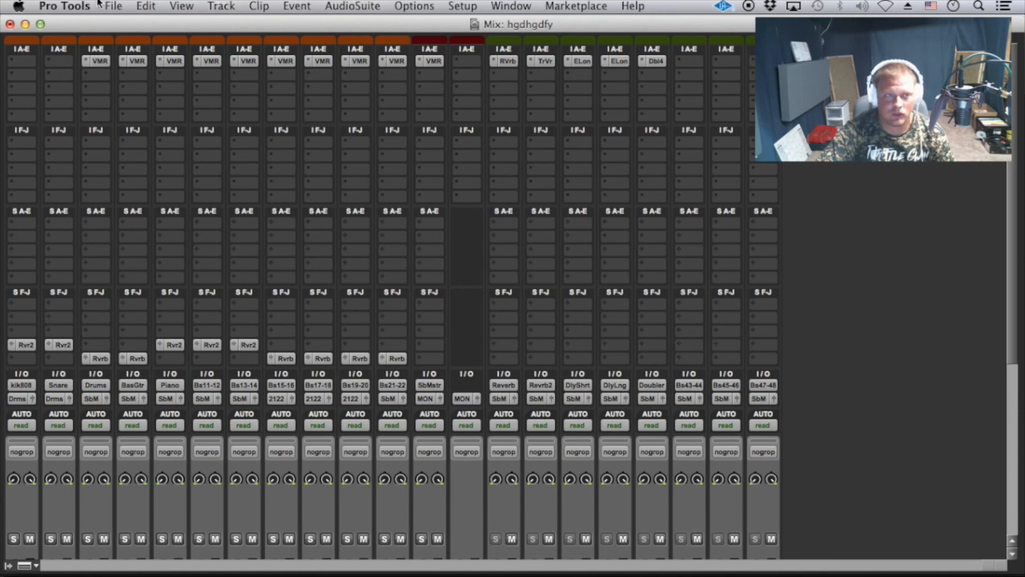
{"action": "left_click", "coordinate": [119, 5]}
{"action": "left_click", "coordinate": [119, 5]}
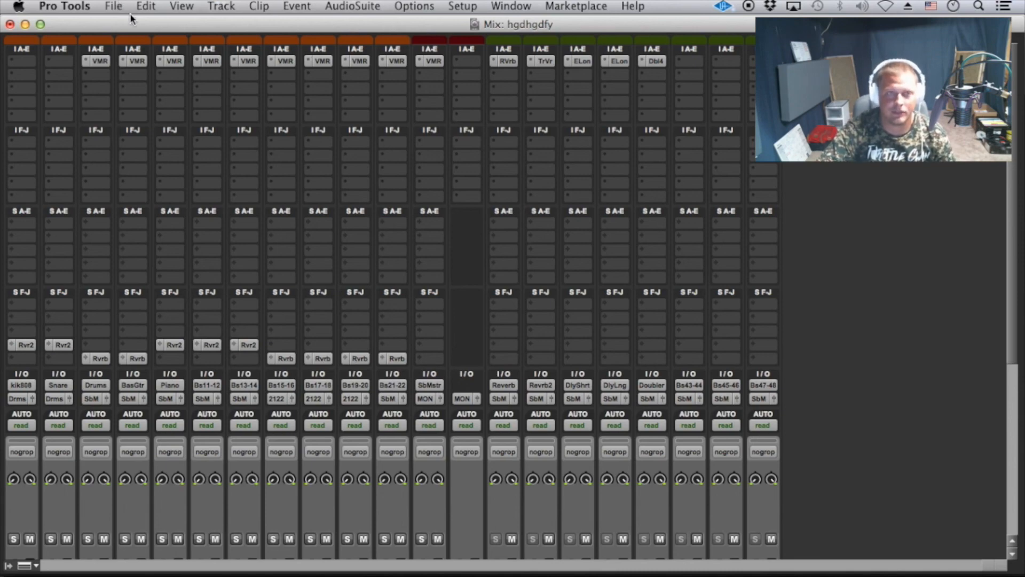
{"action": "scroll", "coordinate": [257, 307], "scroll_direction": "down", "scroll_amount": 5}
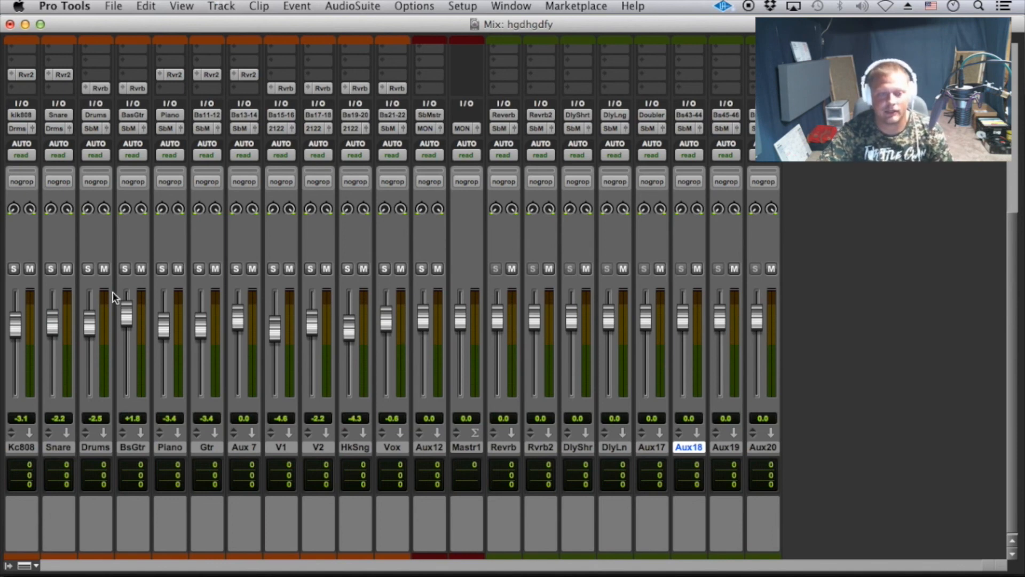
{"action": "left_click", "coordinate": [30, 448]}
{"action": "left_click", "coordinate": [58, 447]}
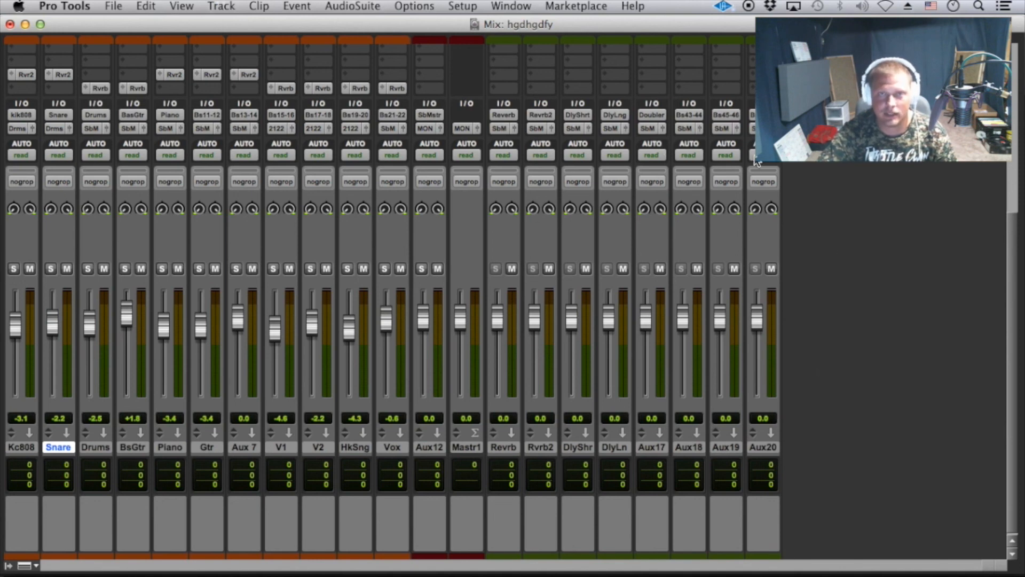
{"action": "left_click", "coordinate": [113, 6]}
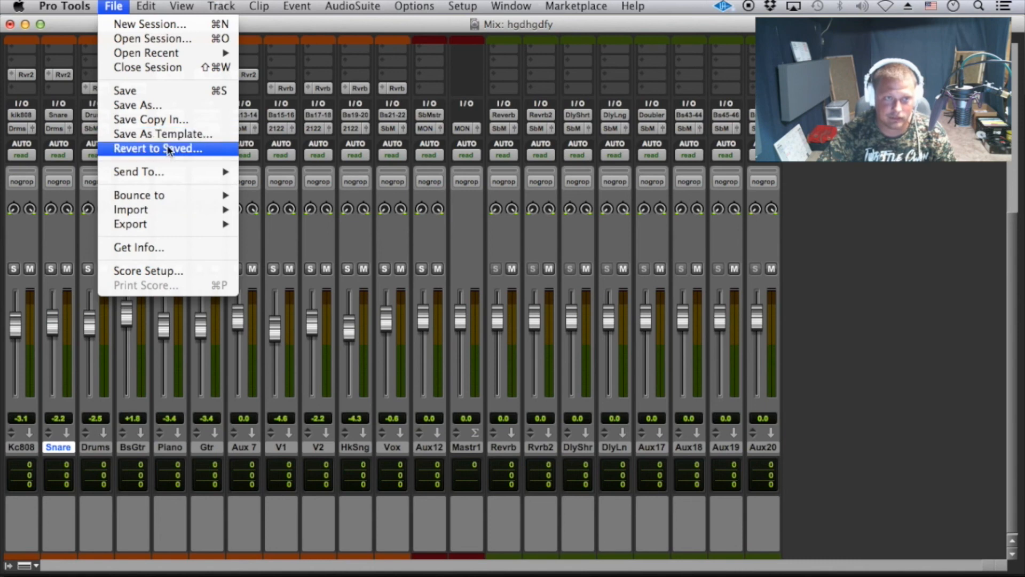
{"action": "left_click", "coordinate": [940, 217]}
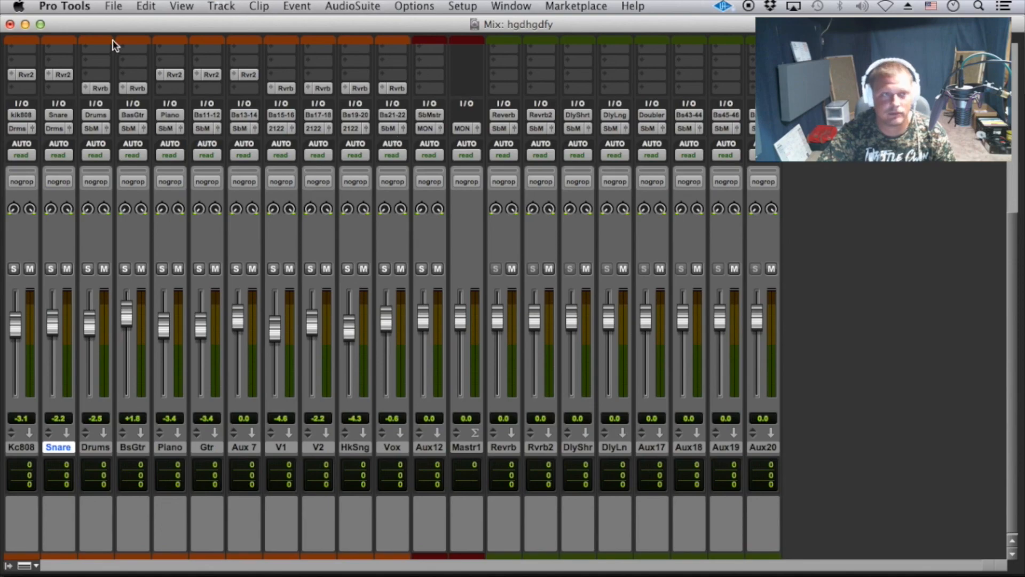
{"action": "left_click", "coordinate": [106, 6]}
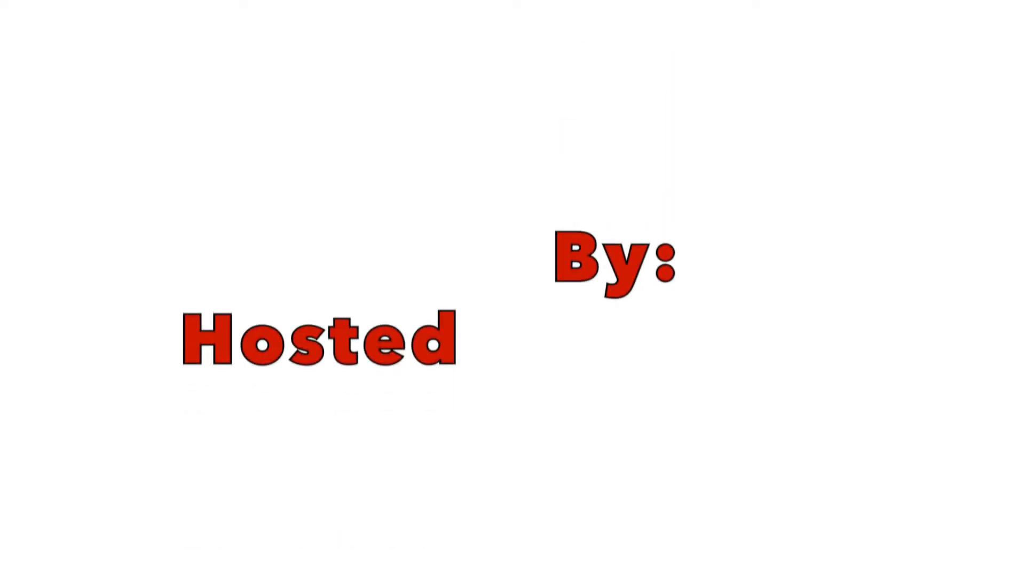